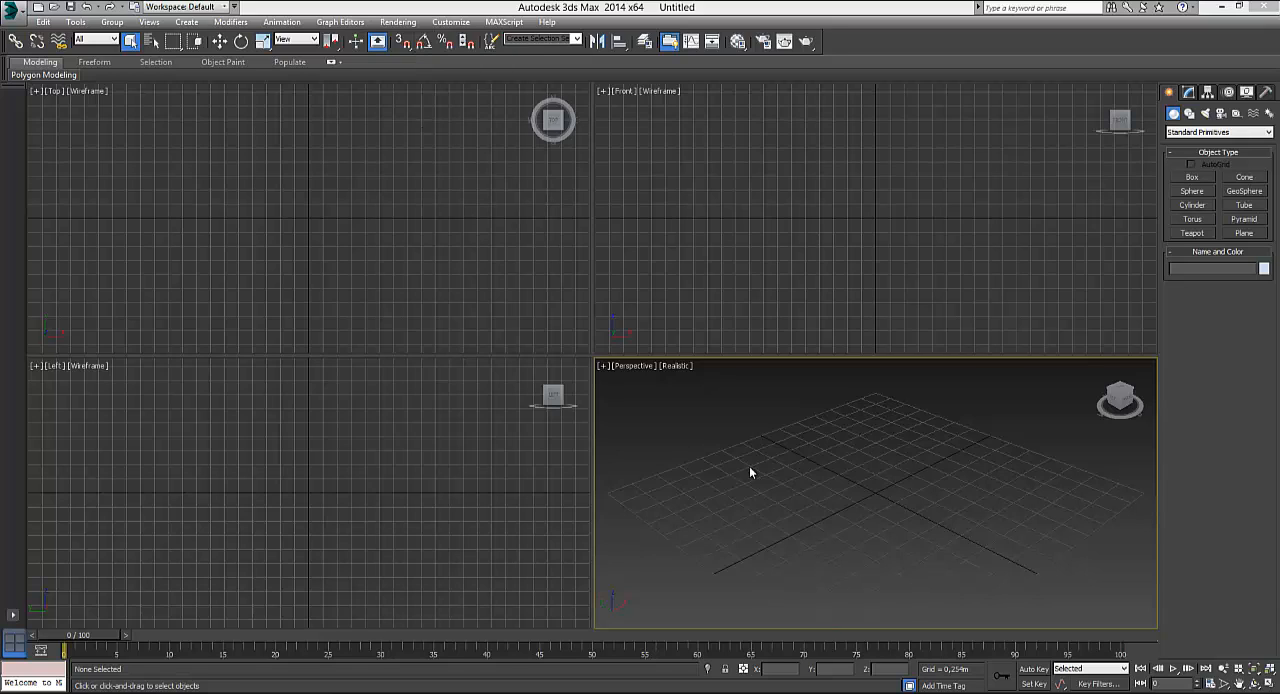
# Create a box in the Perspective view about 1.0 m long, 0.72 m wide and 0.68 m high
pyautogui.click(1190, 178)
pyautogui.moveTo(776, 480); pyautogui.dragTo(778, 548)
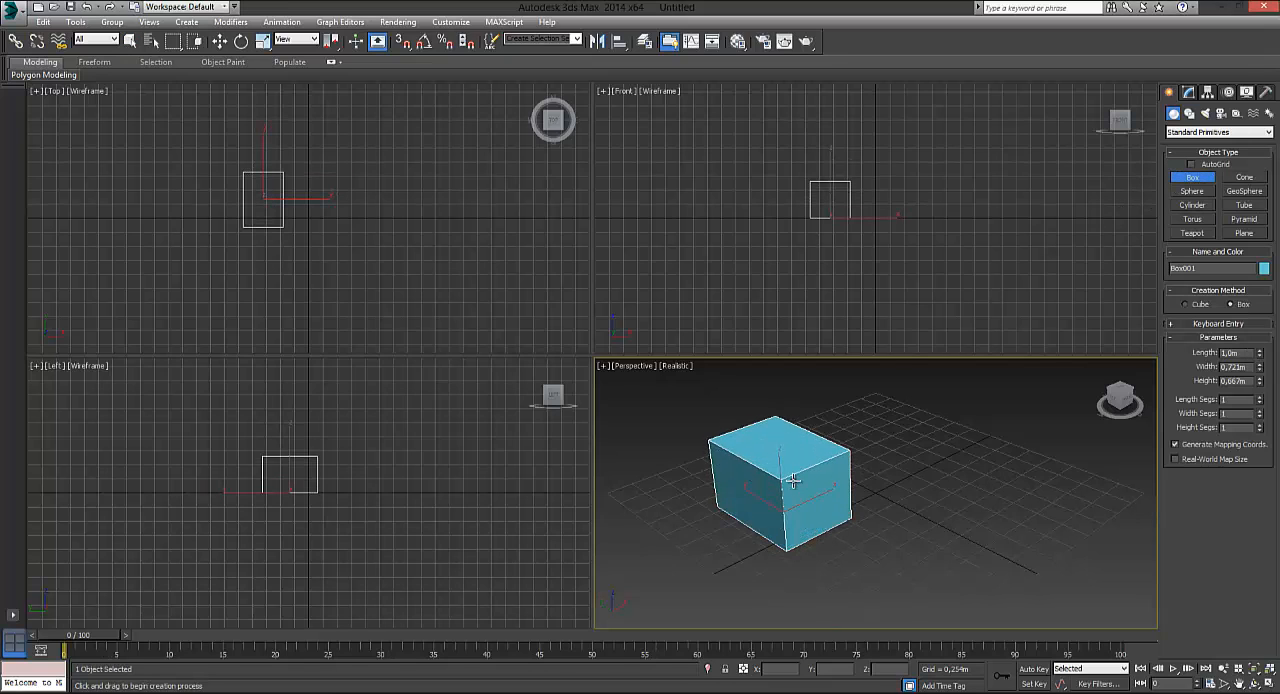
pyautogui.click(792, 478)
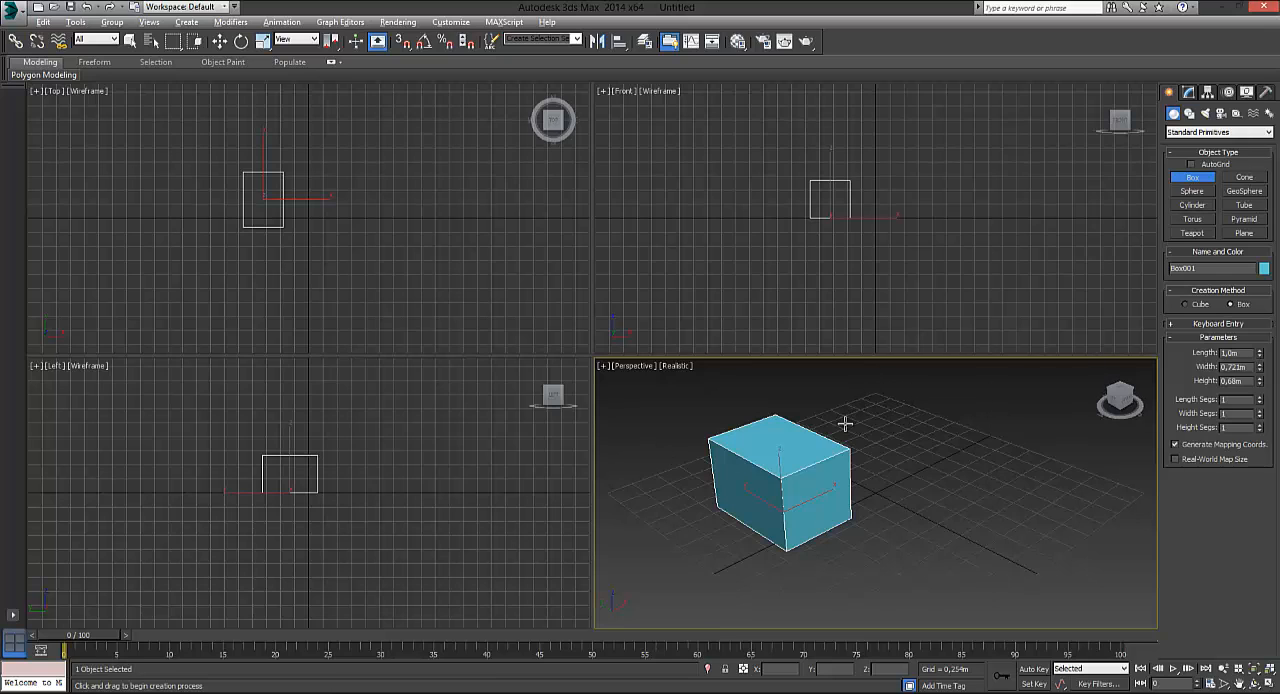
# Maximize the Perspective viewport with the whole box in sight
pyautogui.hotkey('alt', 'w')
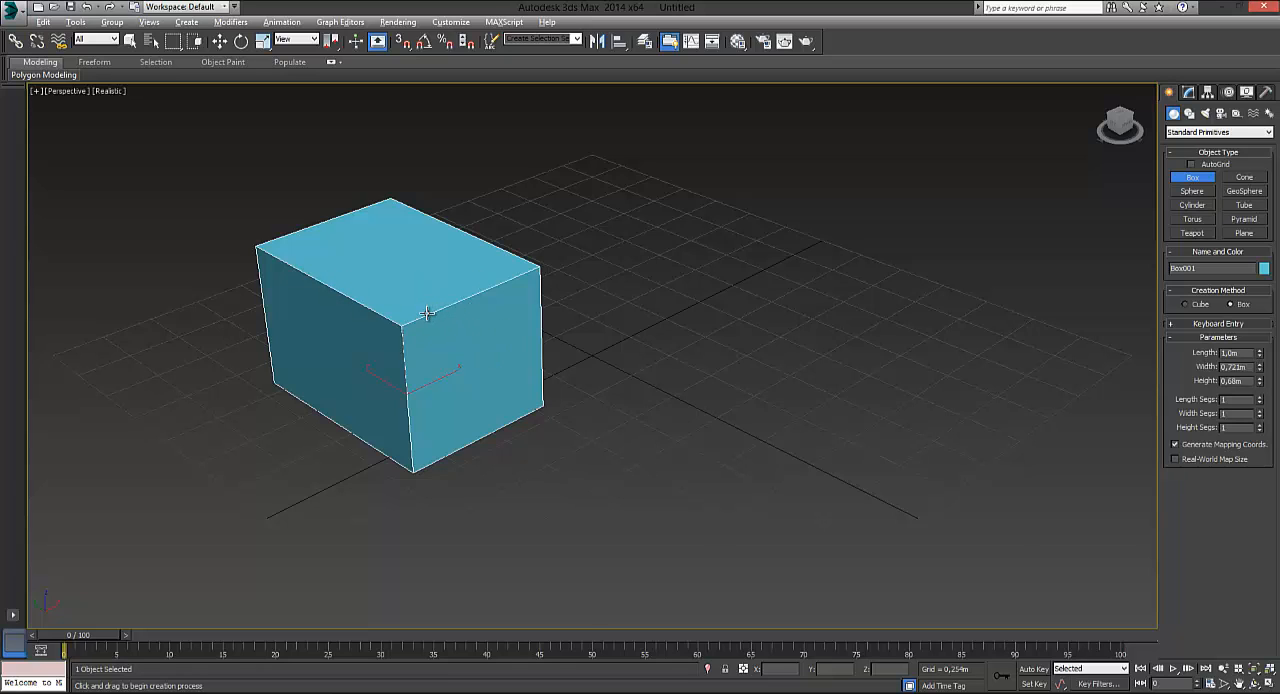
pyautogui.hotkey('alt', 'w')
pyautogui.scroll(4, 686, 437)
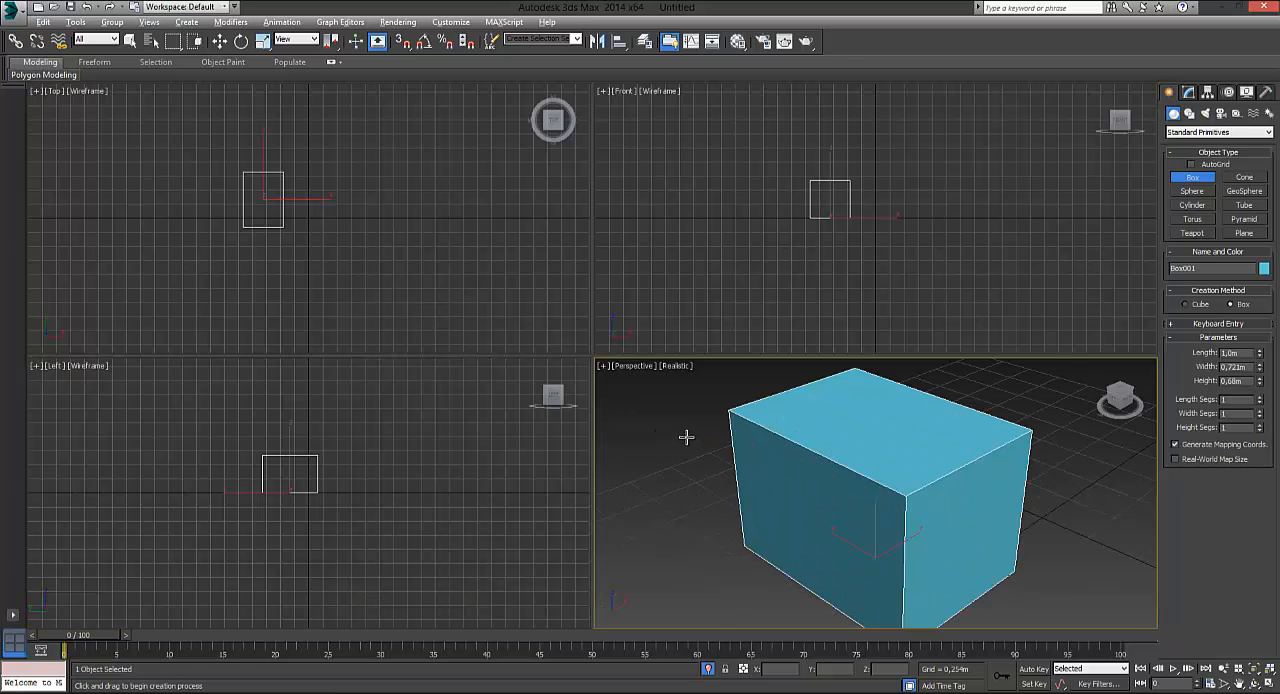
pyautogui.hotkey('alt', 'w')
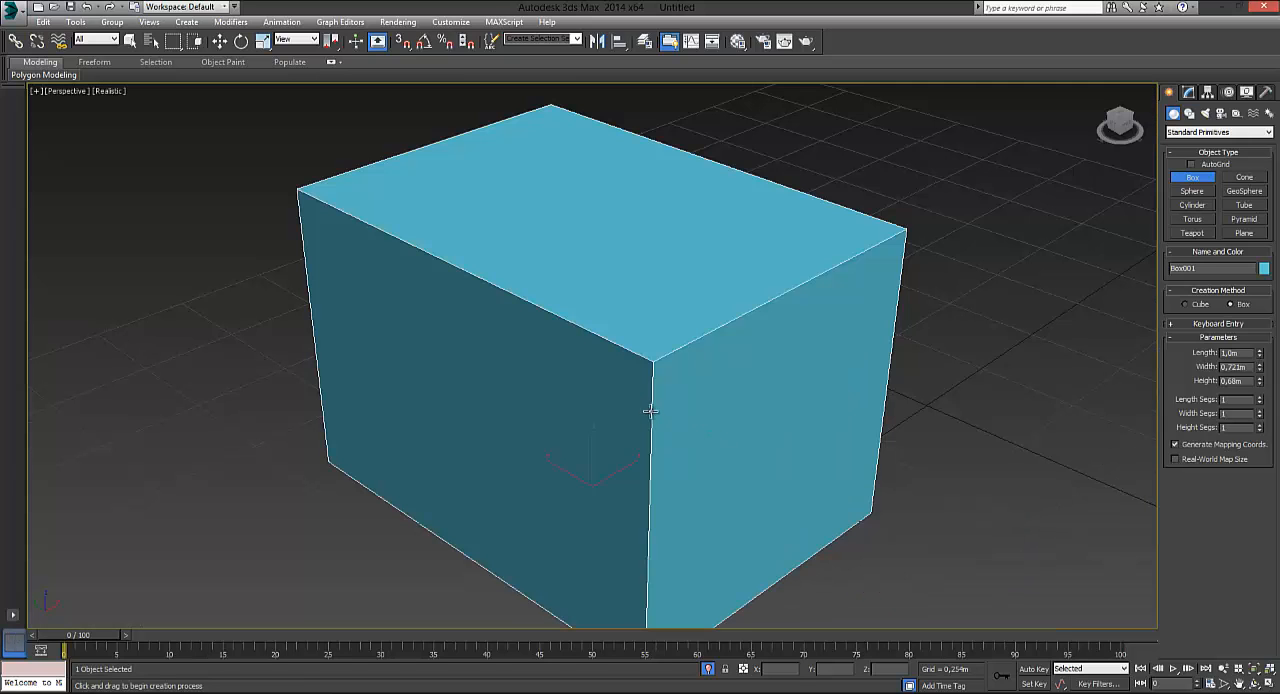
pyautogui.scroll(-4, 592, 363)
pyautogui.scroll(-3, 743, 331)
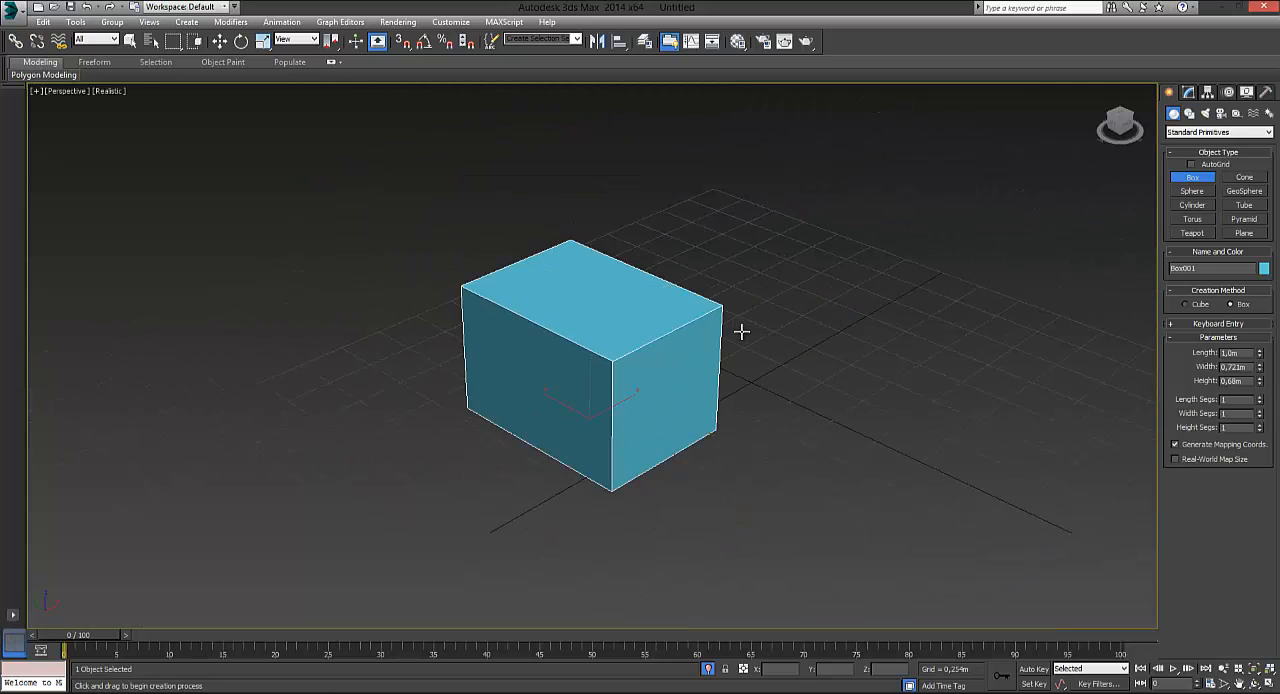
pyautogui.moveTo(731, 334); pyautogui.dragTo(548, 345, button='middle')
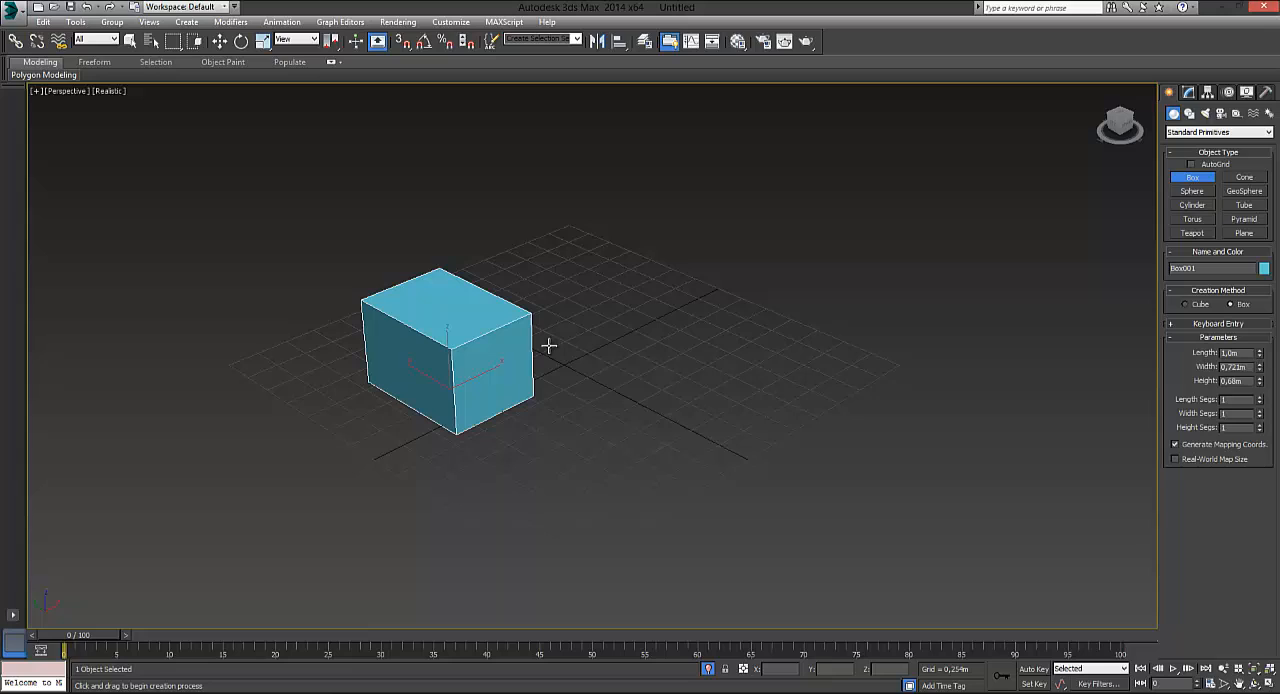
# Move the box freely along X and Y to about X 0.048 m, Y -0.127 m
pyautogui.click(130, 41)
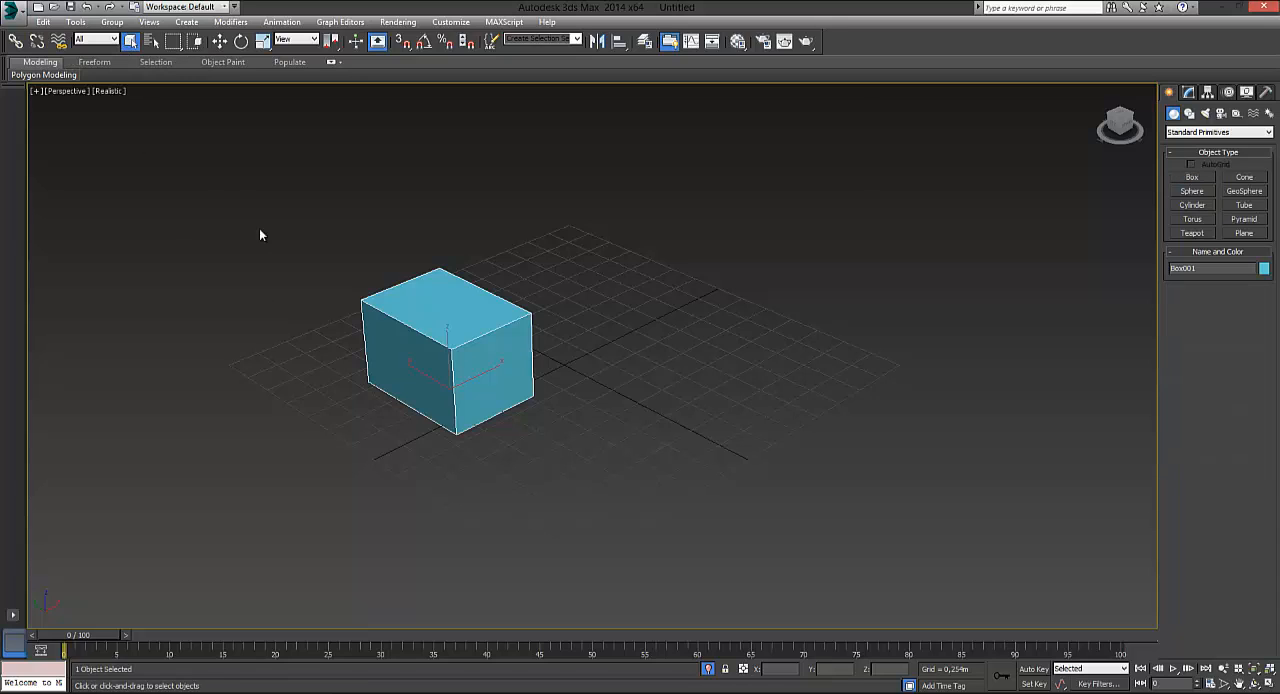
pyautogui.click(220, 41)
pyautogui.moveTo(483, 375); pyautogui.dragTo(567, 363)
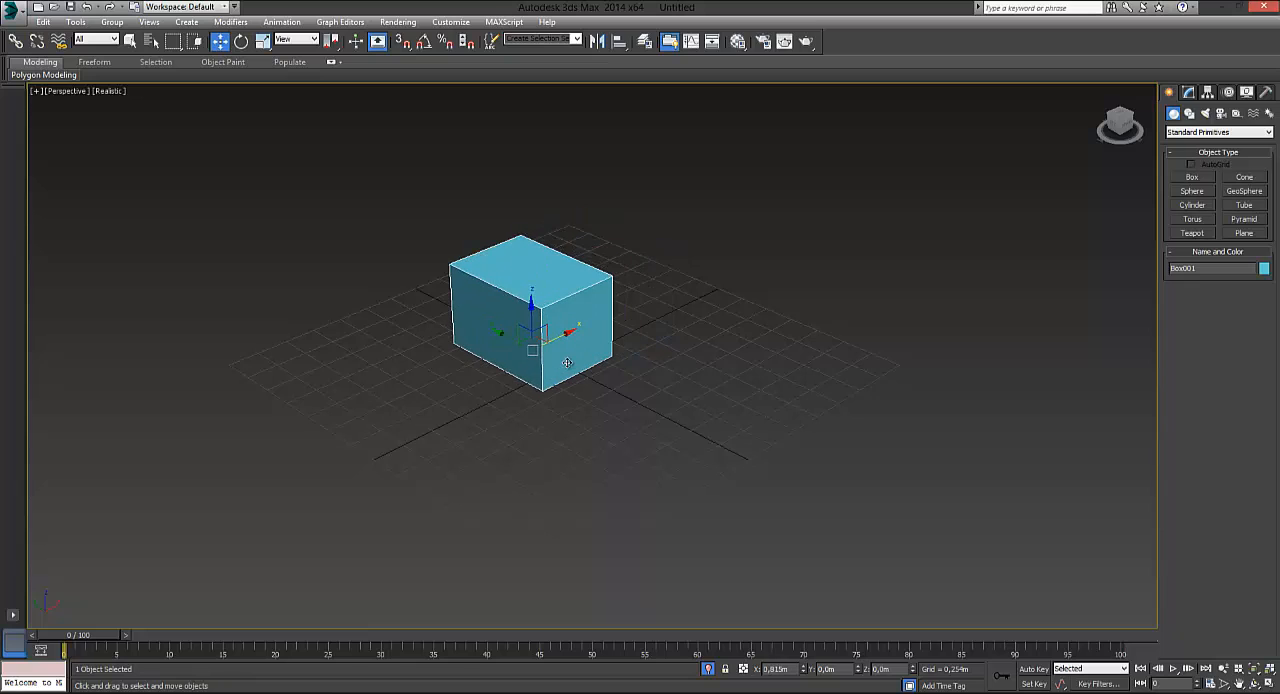
pyautogui.moveTo(497, 336); pyautogui.dragTo(609, 364)
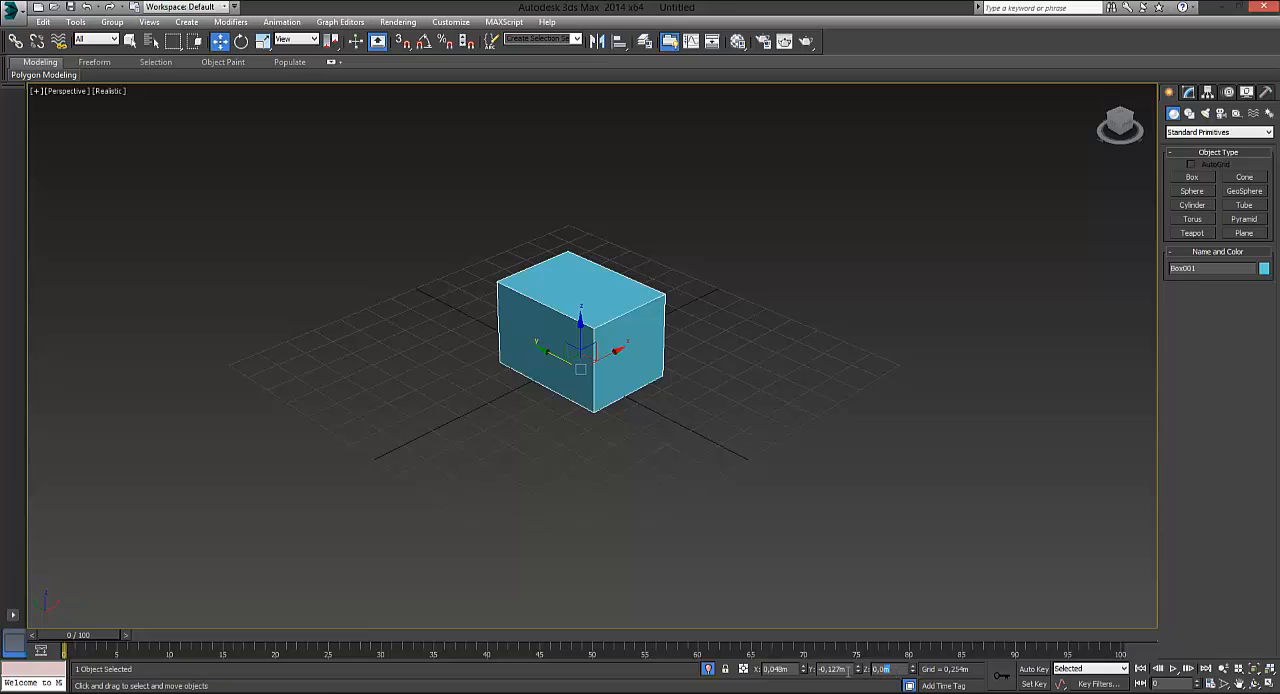
# Place the box at the scene origin by setting its X, Y and Z position to 0
pyautogui.moveTo(787, 670); pyautogui.dragTo(771, 669)
pyautogui.moveTo(709, 357)
pyautogui.keyDown('alt'); pyautogui.mouseDown(button='middle')
pyautogui.moveTo(488, 328)
pyautogui.moveTo(562, 418)
pyautogui.moveTo(634, 343)
pyautogui.moveTo(831, 349)
pyautogui.moveTo(836, 423)
pyautogui.moveTo(546, 372)
pyautogui.moveTo(517, 305)
pyautogui.moveTo(594, 294)
pyautogui.moveTo(630, 252)
pyautogui.moveTo(683, 271)
pyautogui.moveTo(711, 366)
pyautogui.moveTo(662, 362)
pyautogui.moveTo(697, 354)
pyautogui.mouseUp(button='middle'); pyautogui.keyUp('alt')
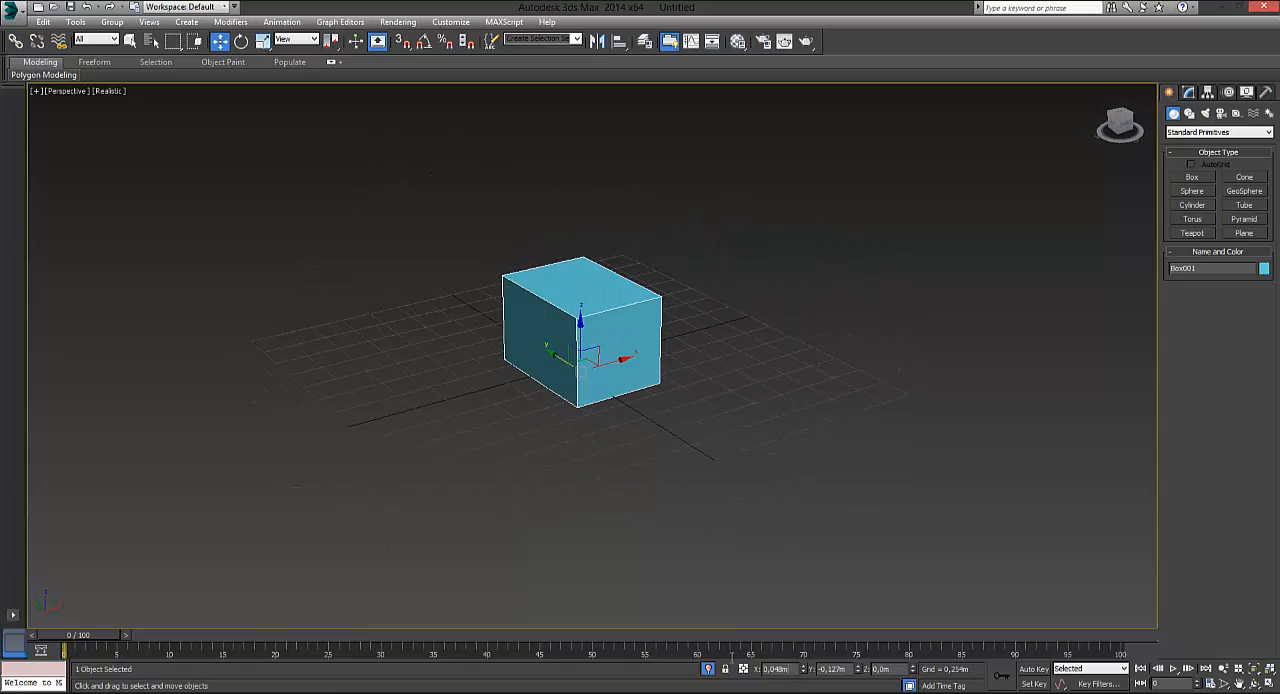
pyautogui.moveTo(732, 657); pyautogui.dragTo(683, 654)
pyautogui.write('0')
pyautogui.moveTo(849, 670); pyautogui.dragTo(794, 668)
pyautogui.write('0')
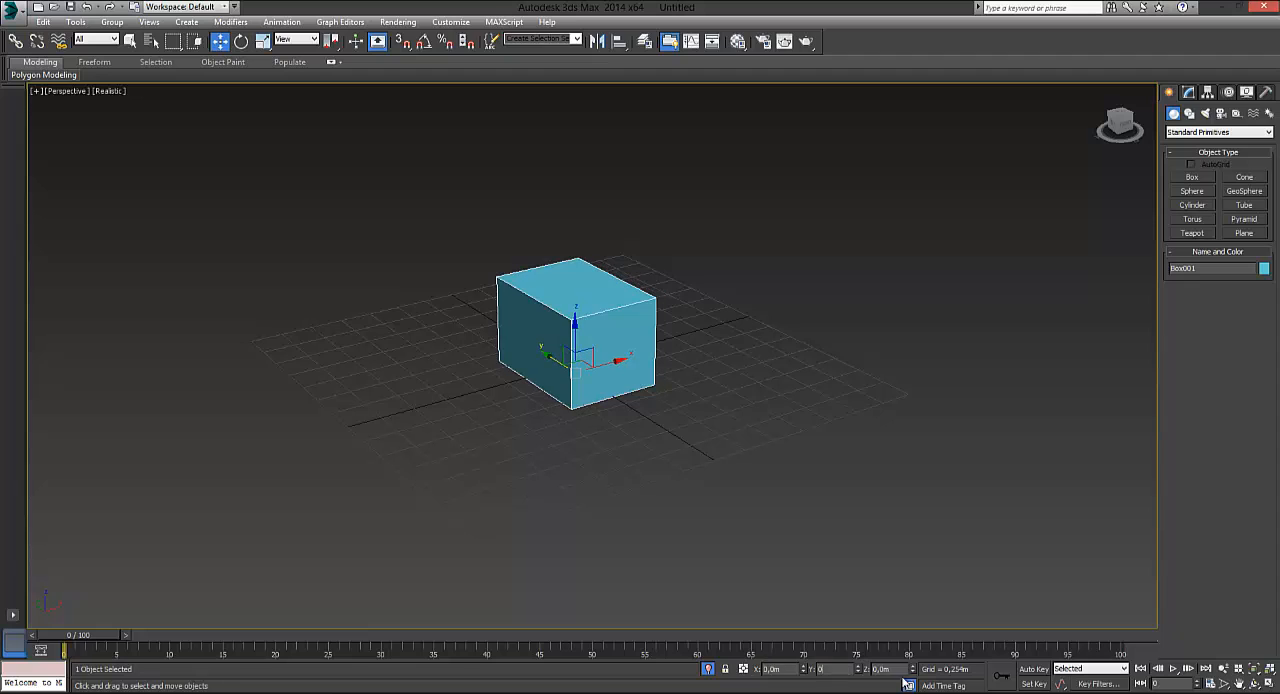
pyautogui.moveTo(903, 671); pyautogui.dragTo(819, 664)
pyautogui.write('0')
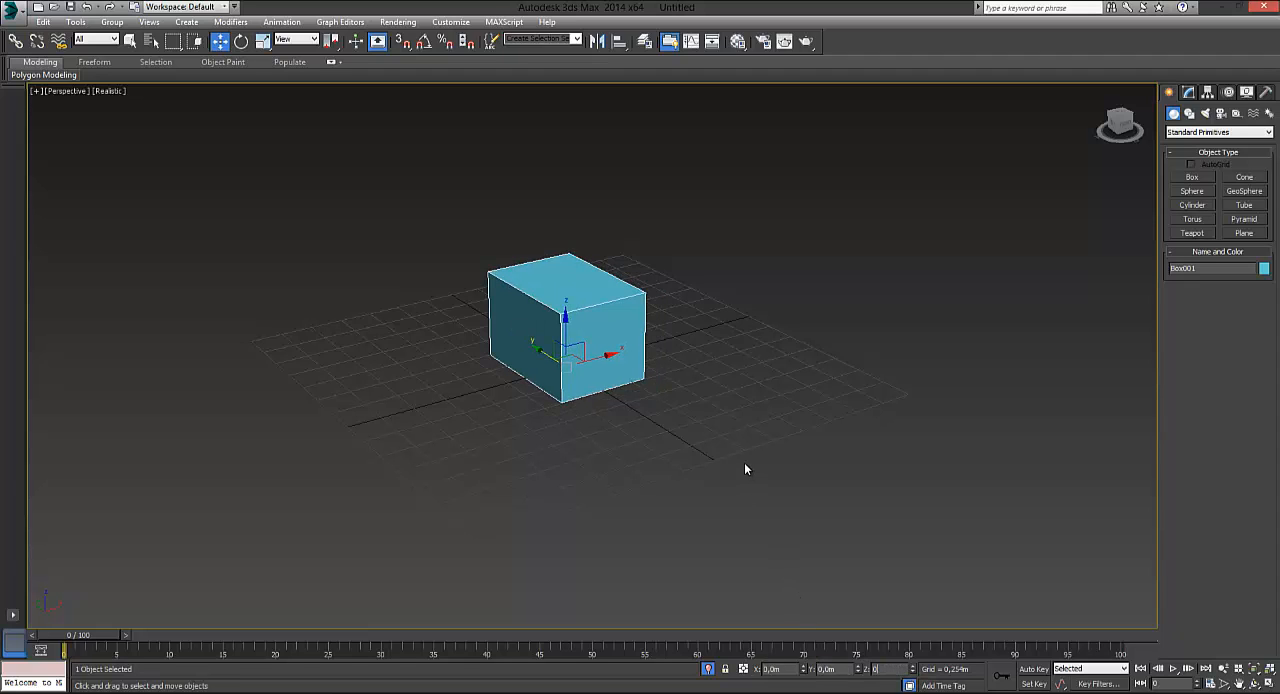
pyautogui.keyDown('alt'); pyautogui.moveTo(643, 416); pyautogui.dragTo(583, 433, button='middle'); pyautogui.keyUp('alt')
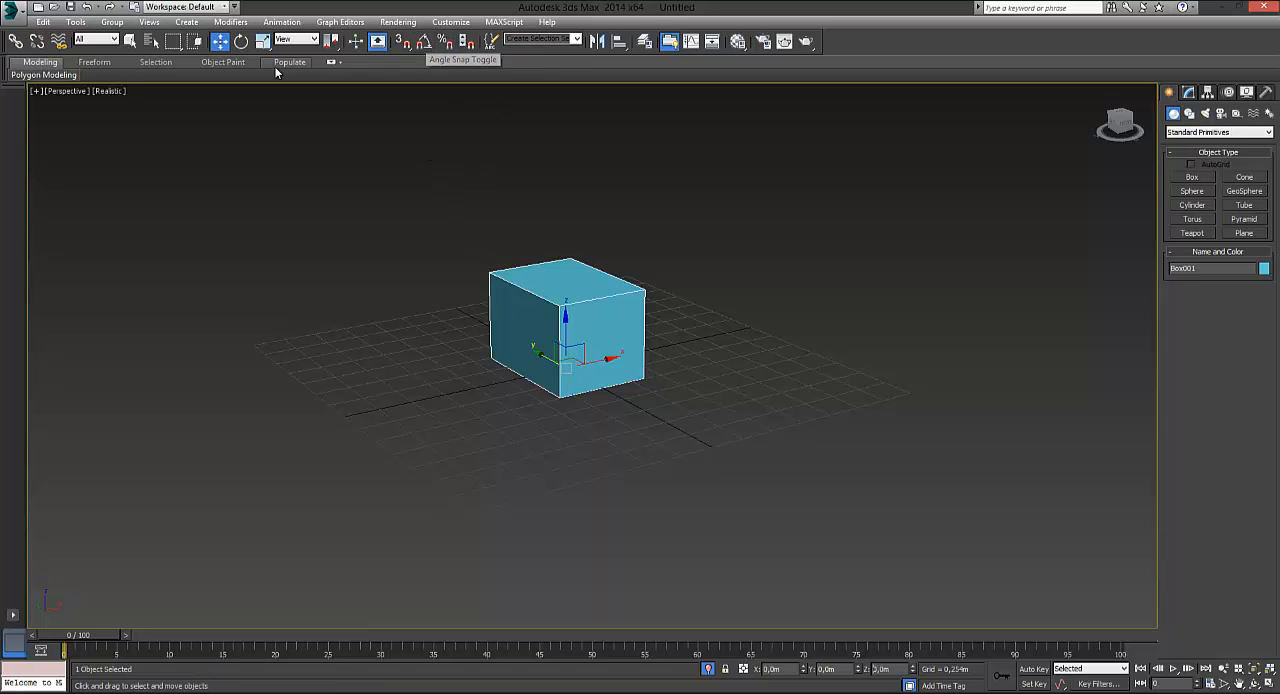
# Rotate the box freely about its Y axis by about 52.8 degrees and reset the Y rotation to 0
pyautogui.click(241, 43)
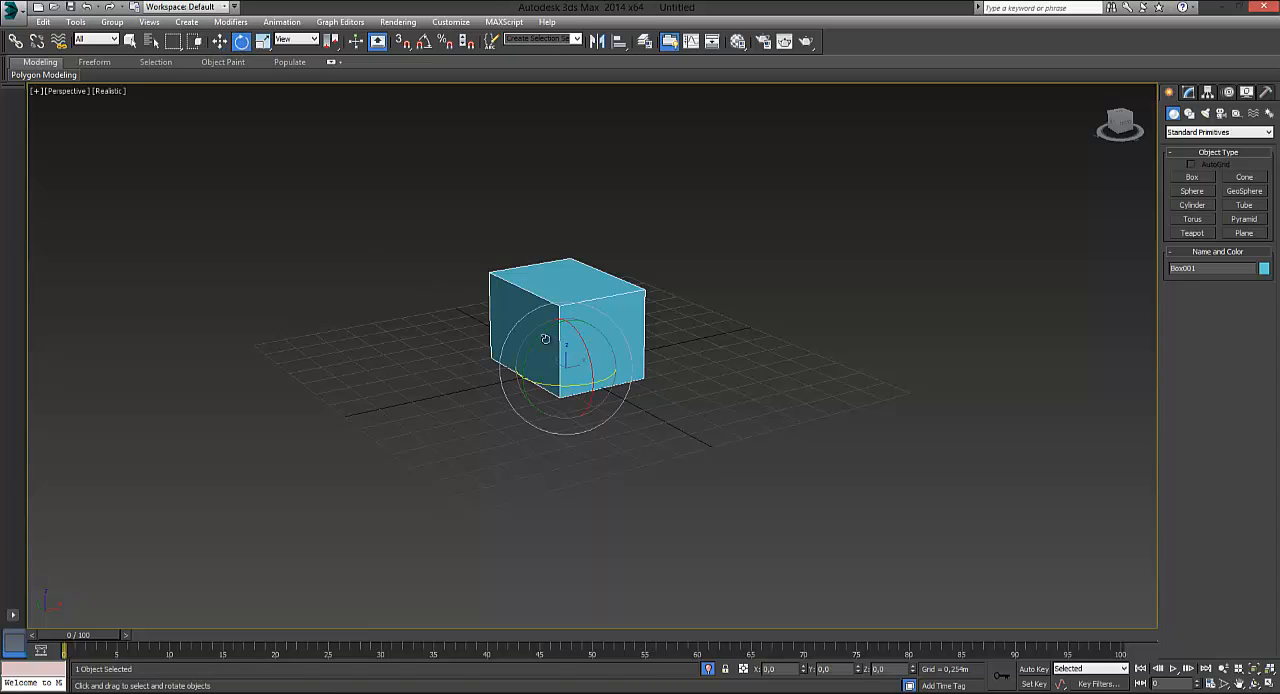
pyautogui.moveTo(537, 338); pyautogui.dragTo(648, 344)
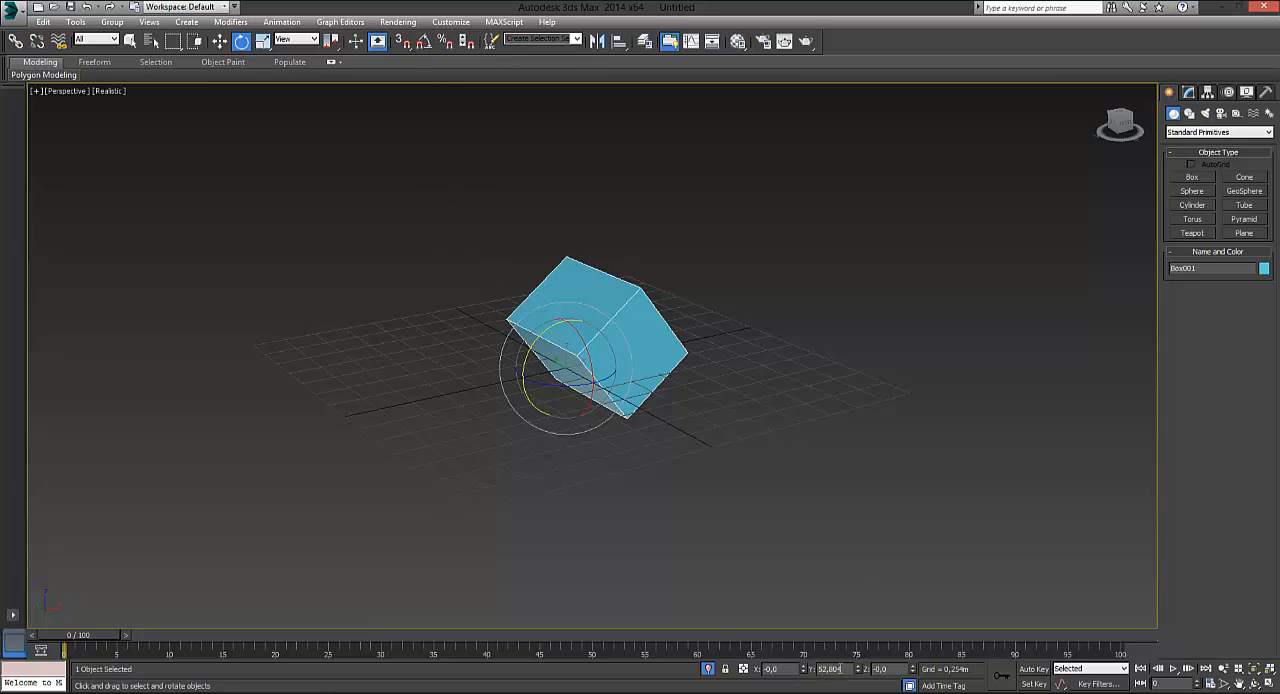
pyautogui.moveTo(839, 669); pyautogui.dragTo(811, 670)
pyautogui.write('0')
pyautogui.press('Return')
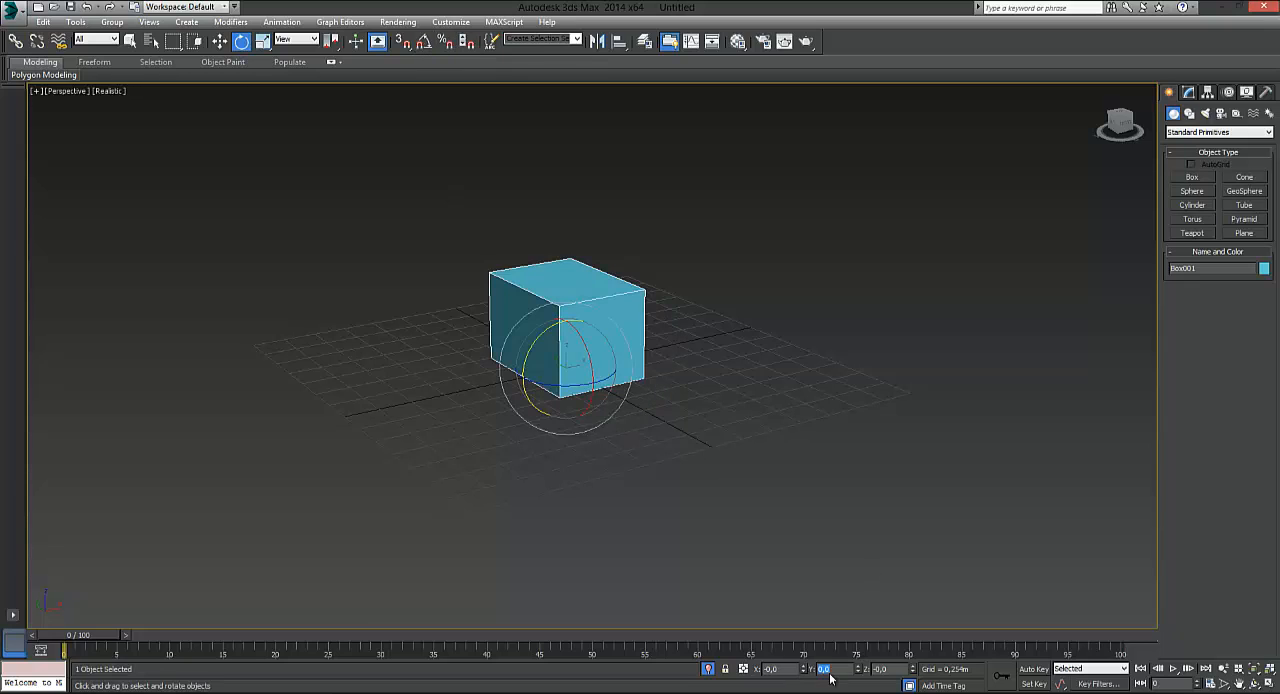
# Turn on angle snap, undo a free trial rotation, and rotate the box 90 degrees about the Y axis
pyautogui.click(424, 44)
pyautogui.moveTo(534, 360); pyautogui.dragTo(520, 384)
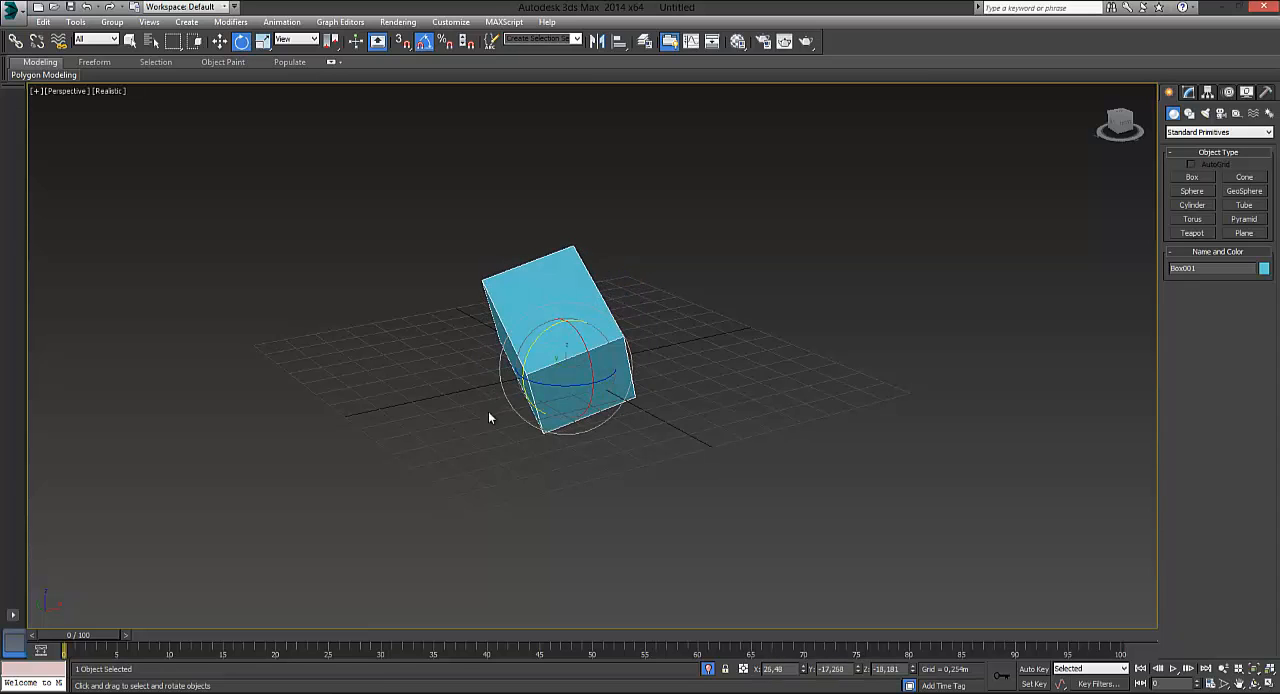
pyautogui.hotkey('ctrl', 'z')
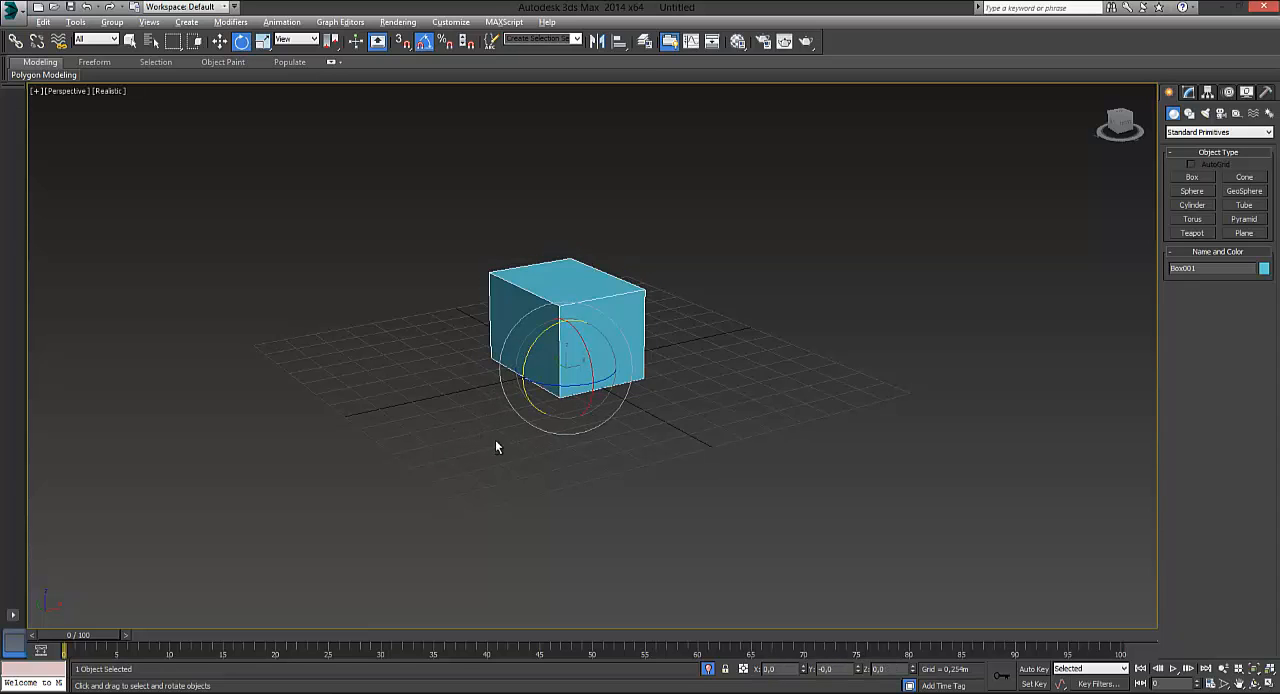
pyautogui.keyDown('alt'); pyautogui.moveTo(497, 442); pyautogui.dragTo(567, 460, button='middle'); pyautogui.keyUp('alt')
pyautogui.moveTo(566, 368); pyautogui.dragTo(586, 305)
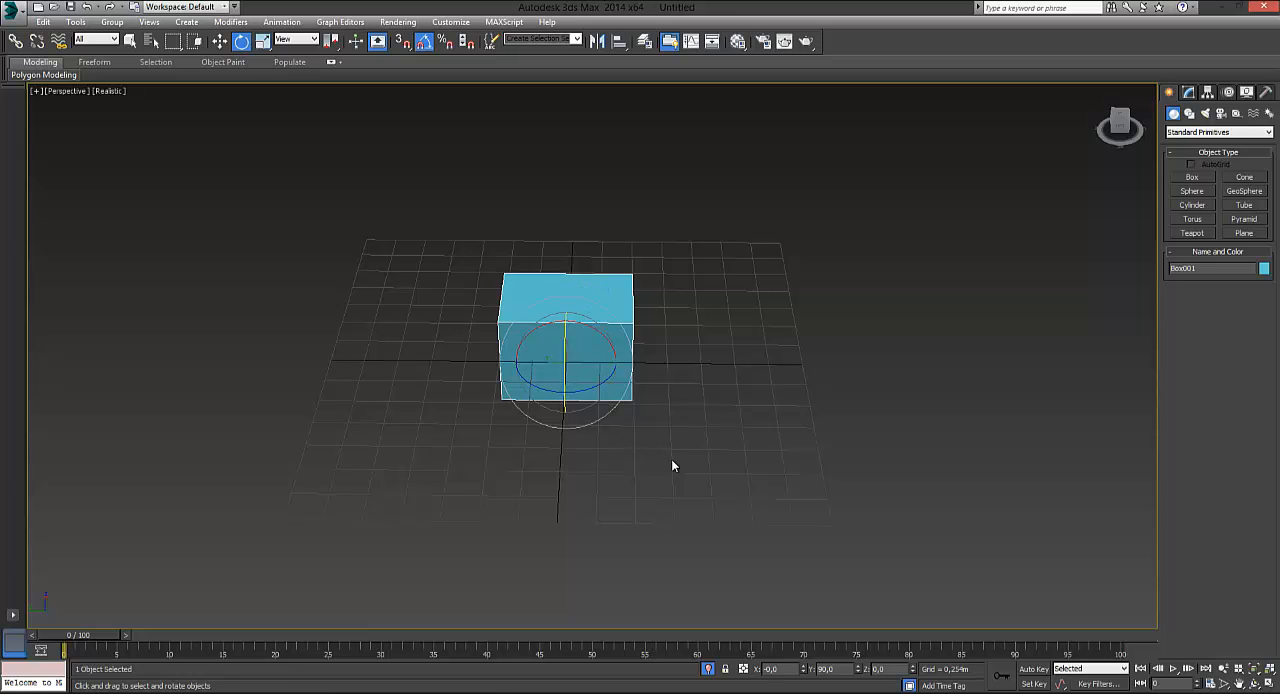
pyautogui.keyDown('alt'); pyautogui.moveTo(715, 473); pyautogui.dragTo(503, 347, button='middle'); pyautogui.keyUp('alt')
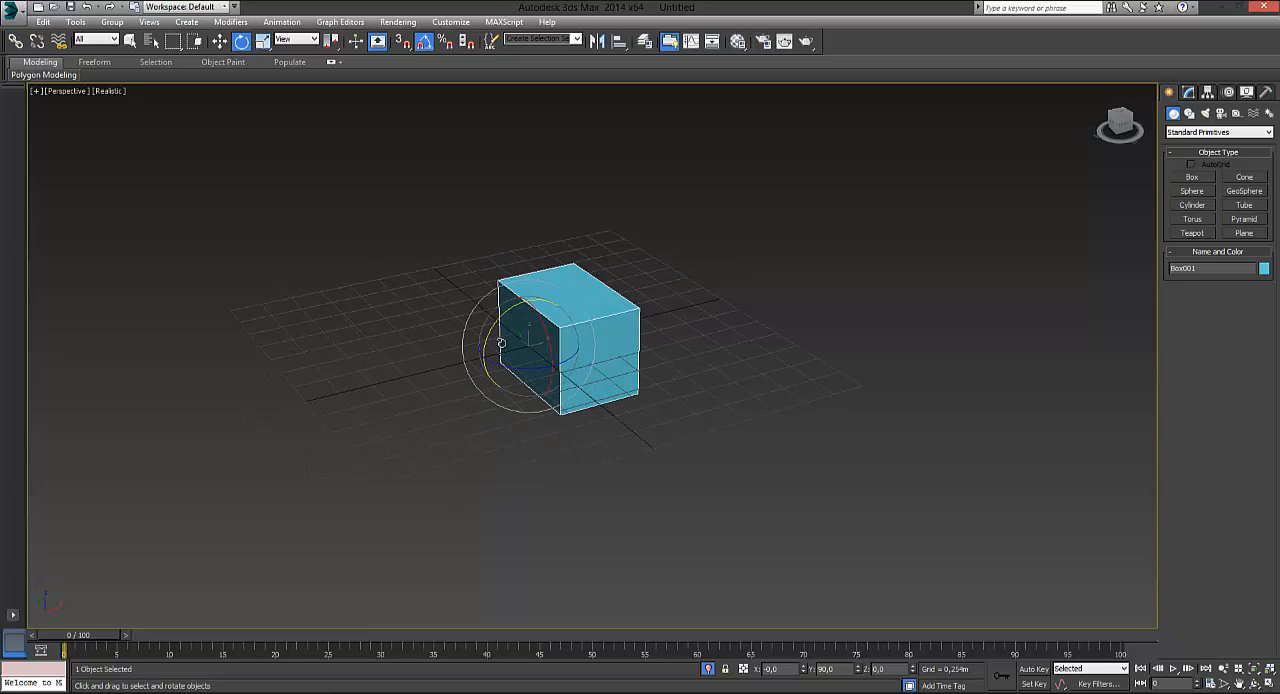
pyautogui.moveTo(500, 316)
pyautogui.mouseDown()
pyautogui.moveTo(477, 332)
pyautogui.moveTo(507, 325)
pyautogui.mouseUp()
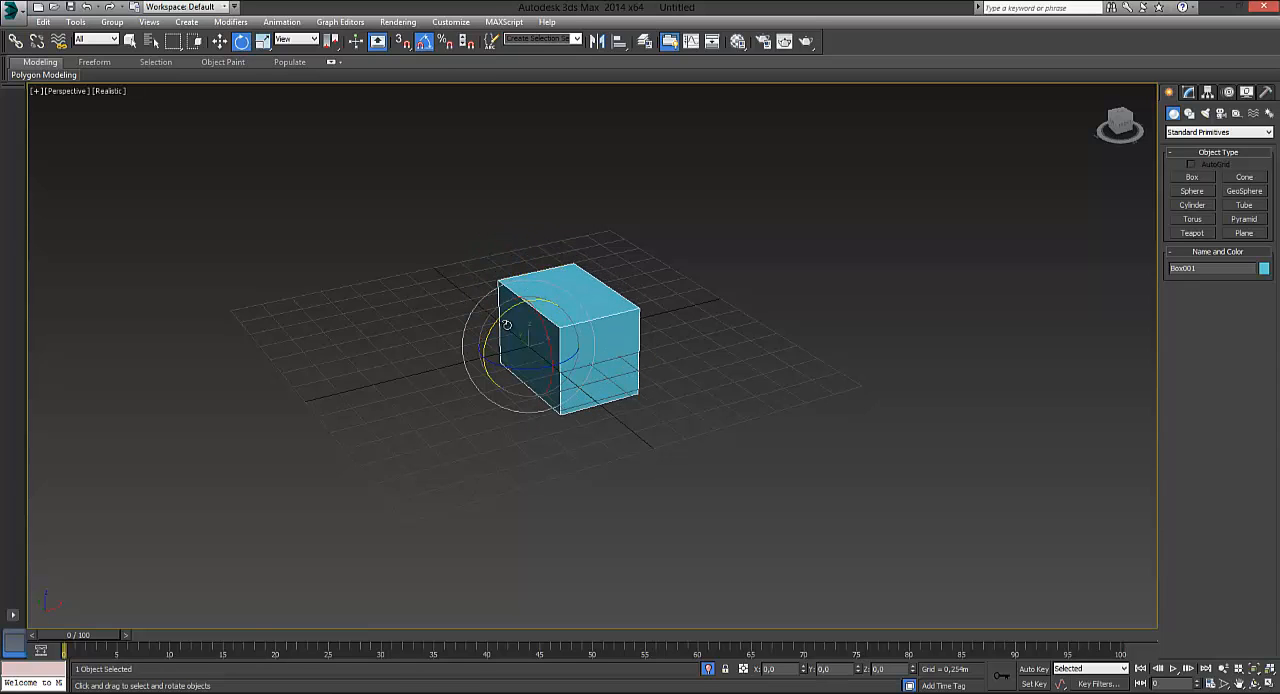
# Set the snap angle to 10 degrees in the Grid and Snap Settings and try rotating the box with it
pyautogui.rightClick(424, 44)
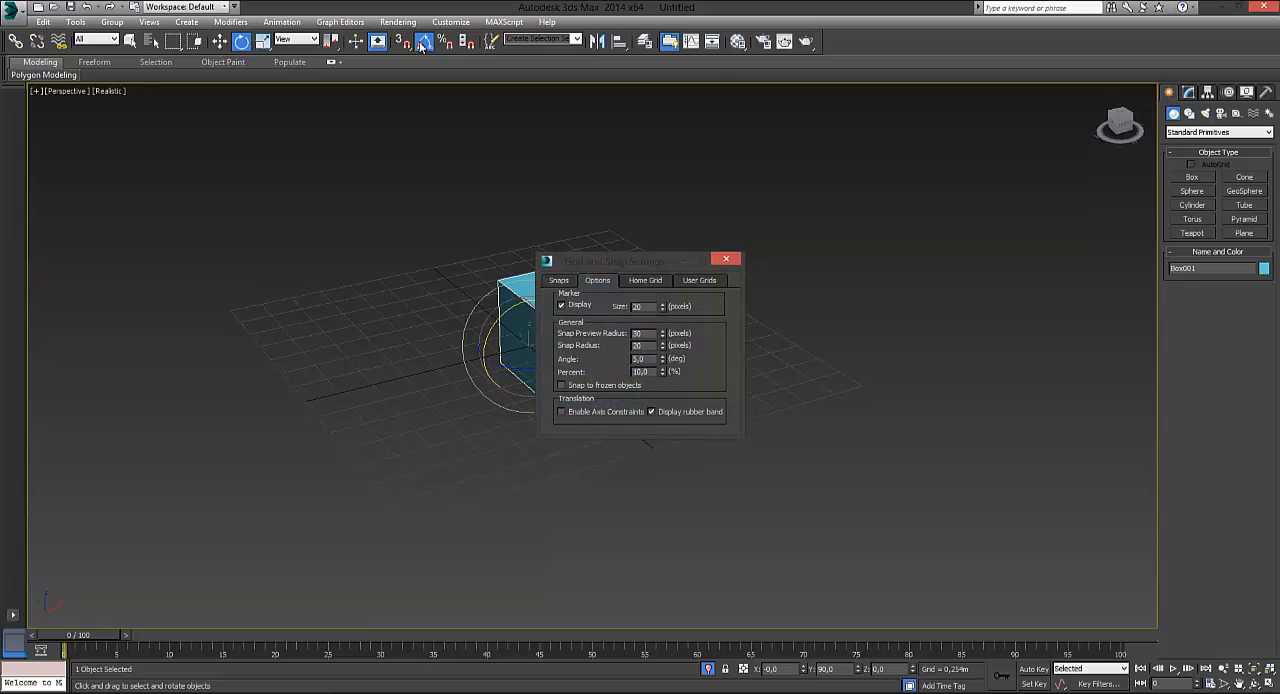
pyautogui.click(423, 43)
pyautogui.moveTo(638, 263); pyautogui.dragTo(800, 212)
pyautogui.moveTo(797, 311); pyautogui.dragTo(751, 311)
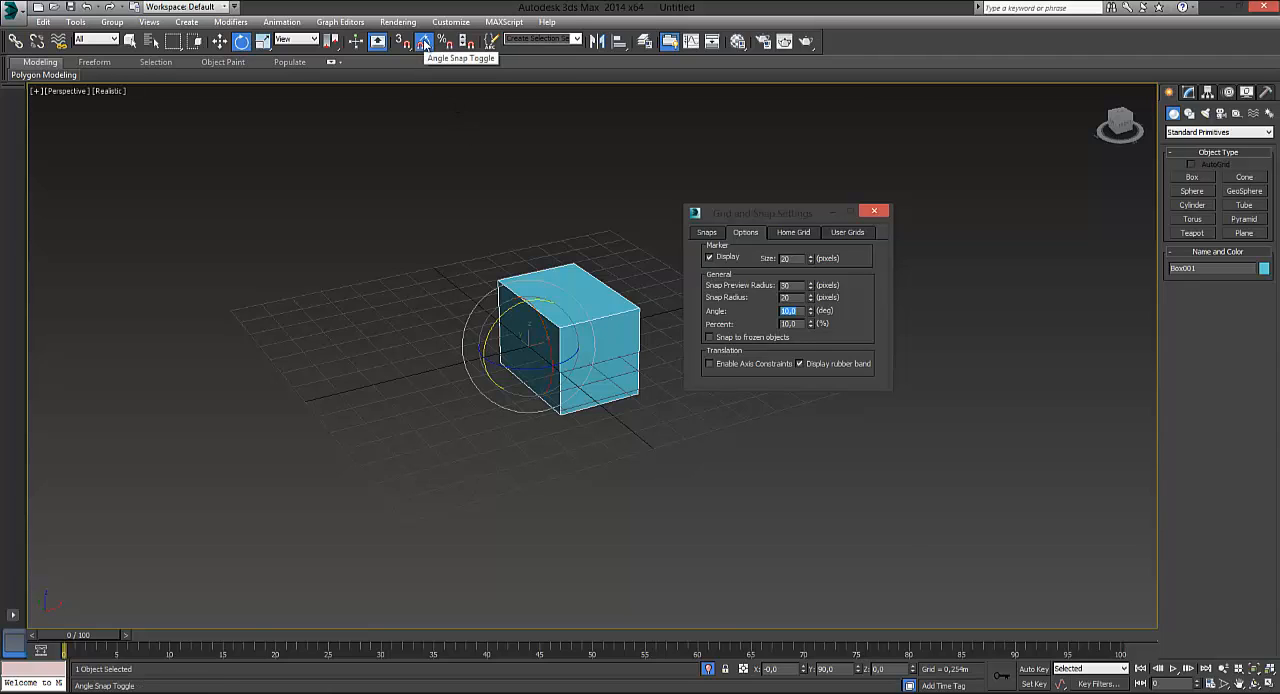
pyautogui.moveTo(515, 306)
pyautogui.mouseDown()
pyautogui.moveTo(503, 307)
pyautogui.moveTo(515, 310)
pyautogui.mouseUp()
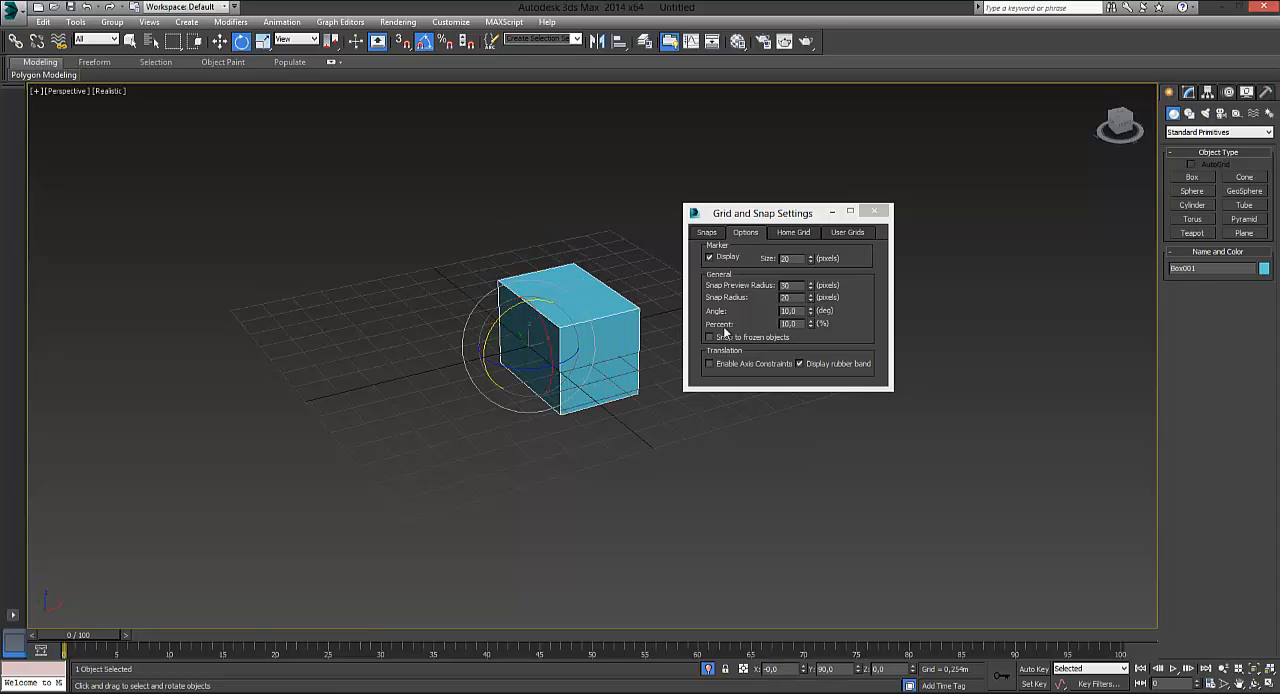
# Set the snap angle to 5 degrees and close the Grid and Snap Settings
pyautogui.doubleClick(790, 311)
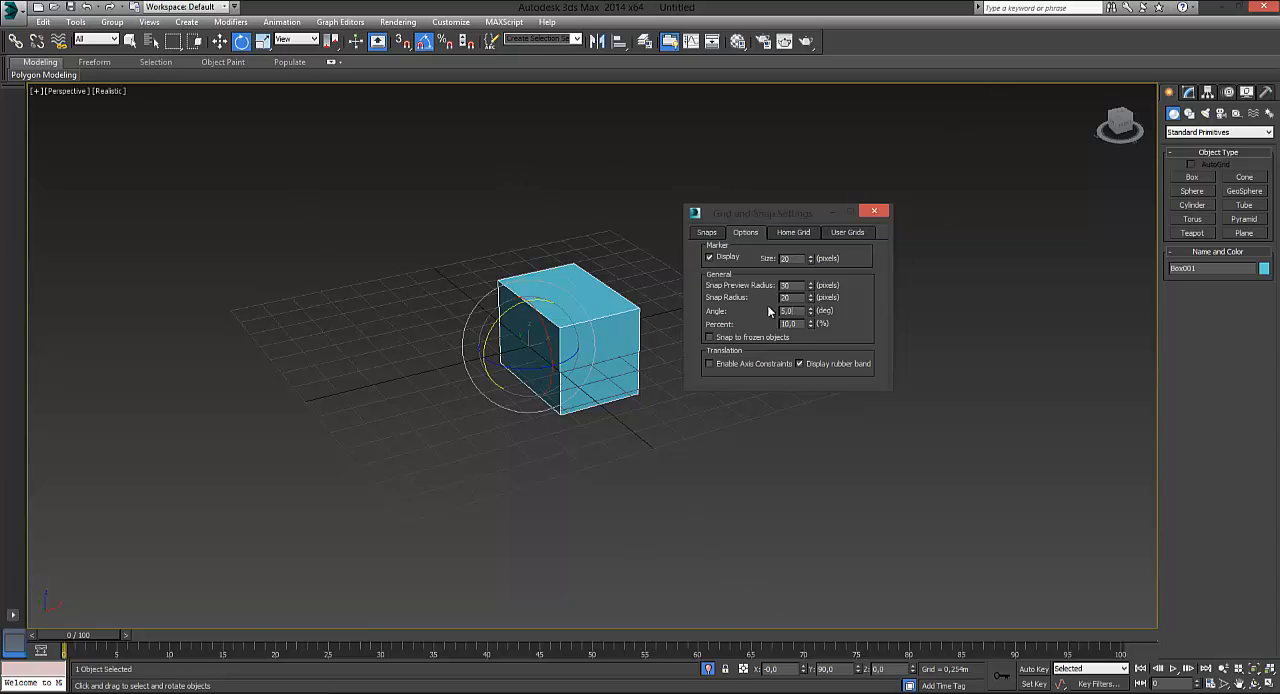
pyautogui.click(424, 43)
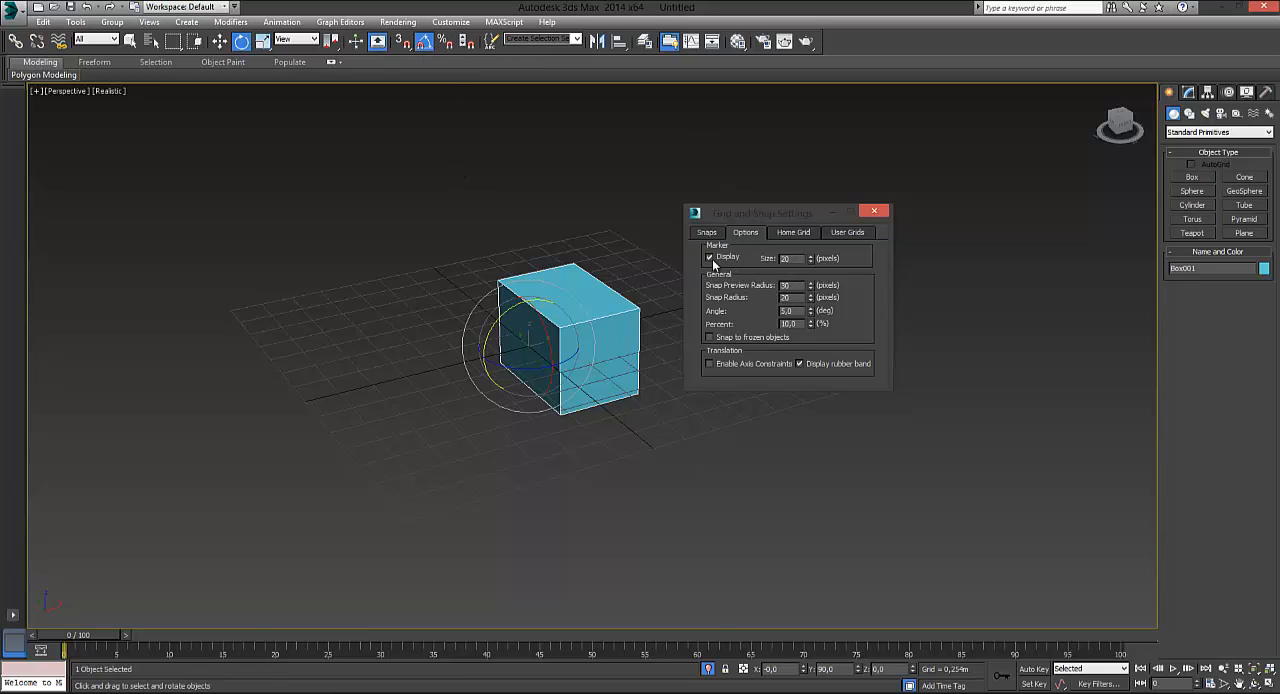
pyautogui.click(876, 213)
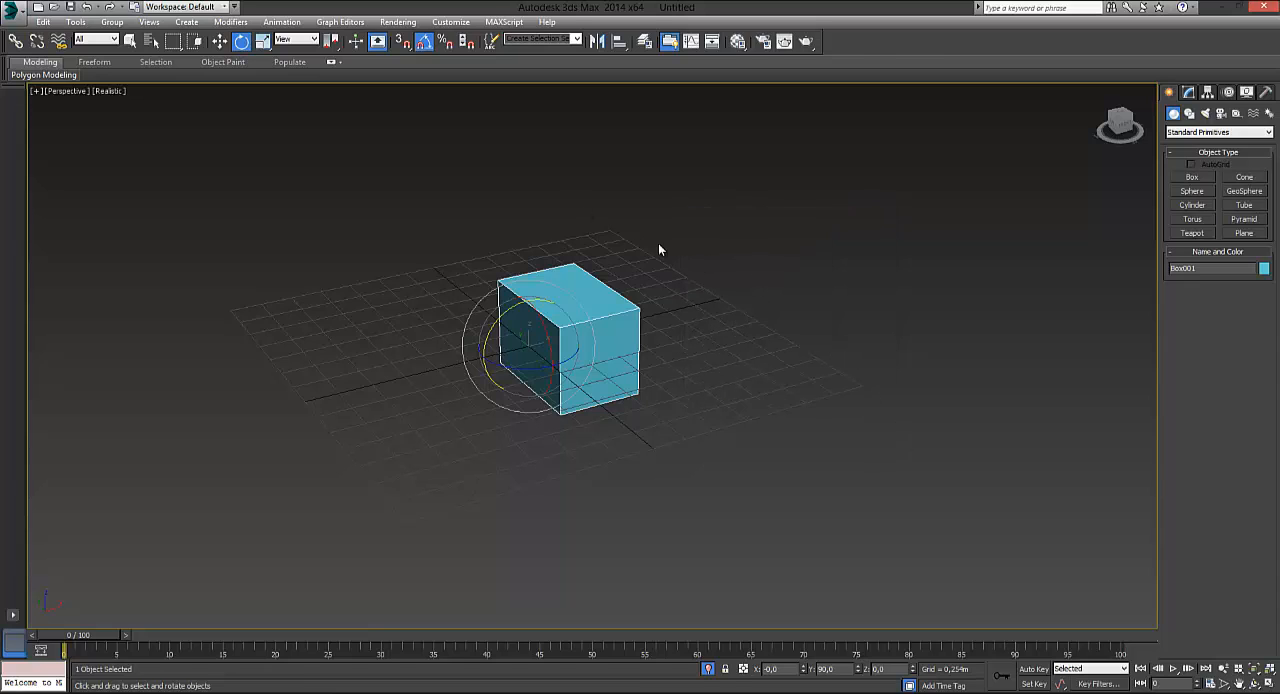
# Reopen the Grid and Snap Settings and examine the Home Grid, User Grids, Snaps and Options settings
pyautogui.rightClick(424, 43)
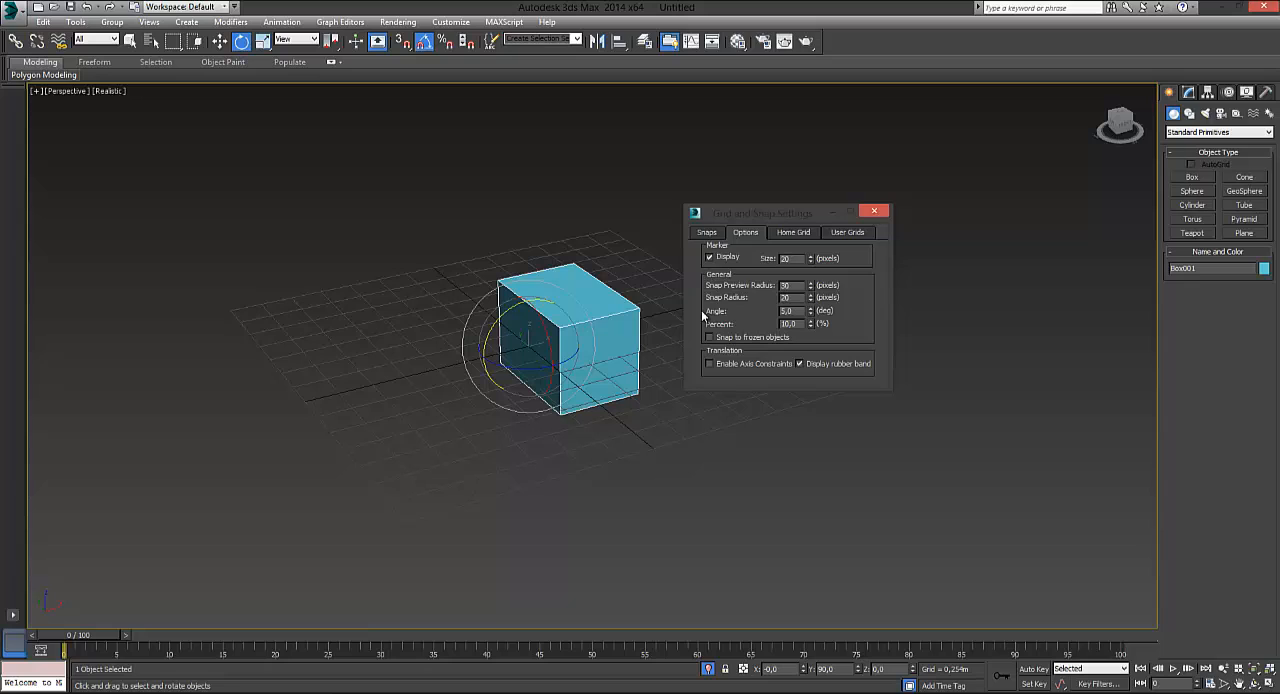
pyautogui.click(874, 211)
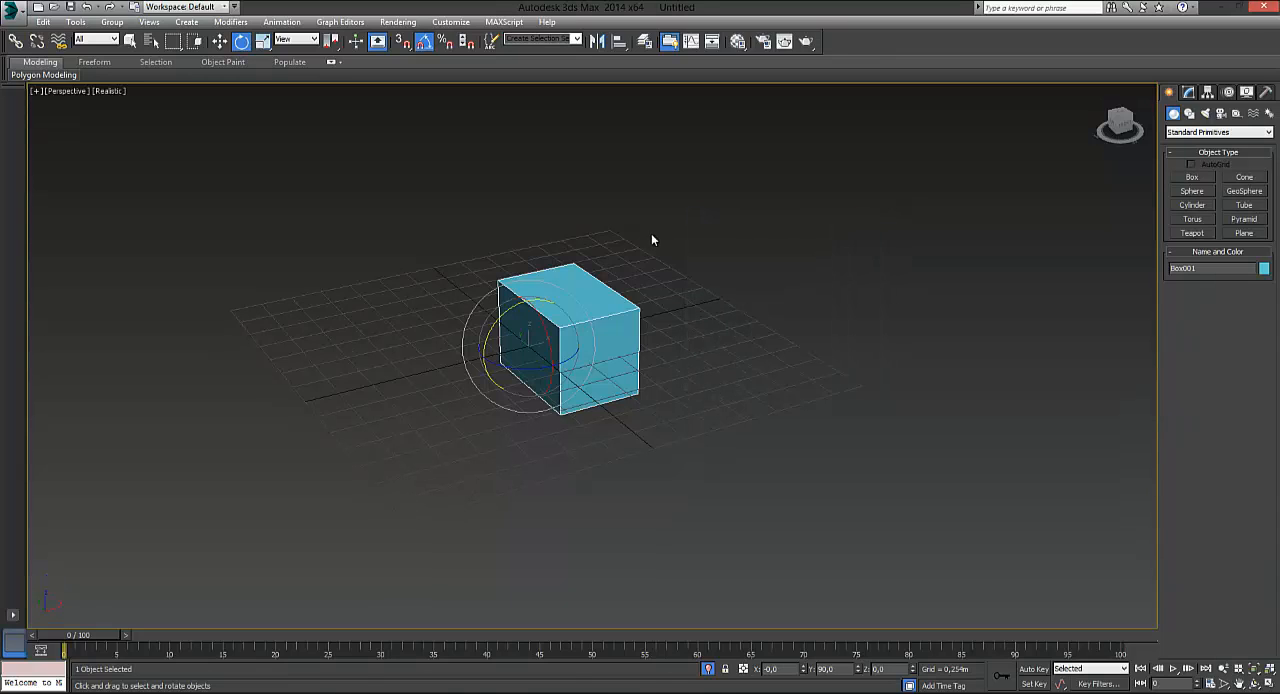
pyautogui.rightClick(425, 44)
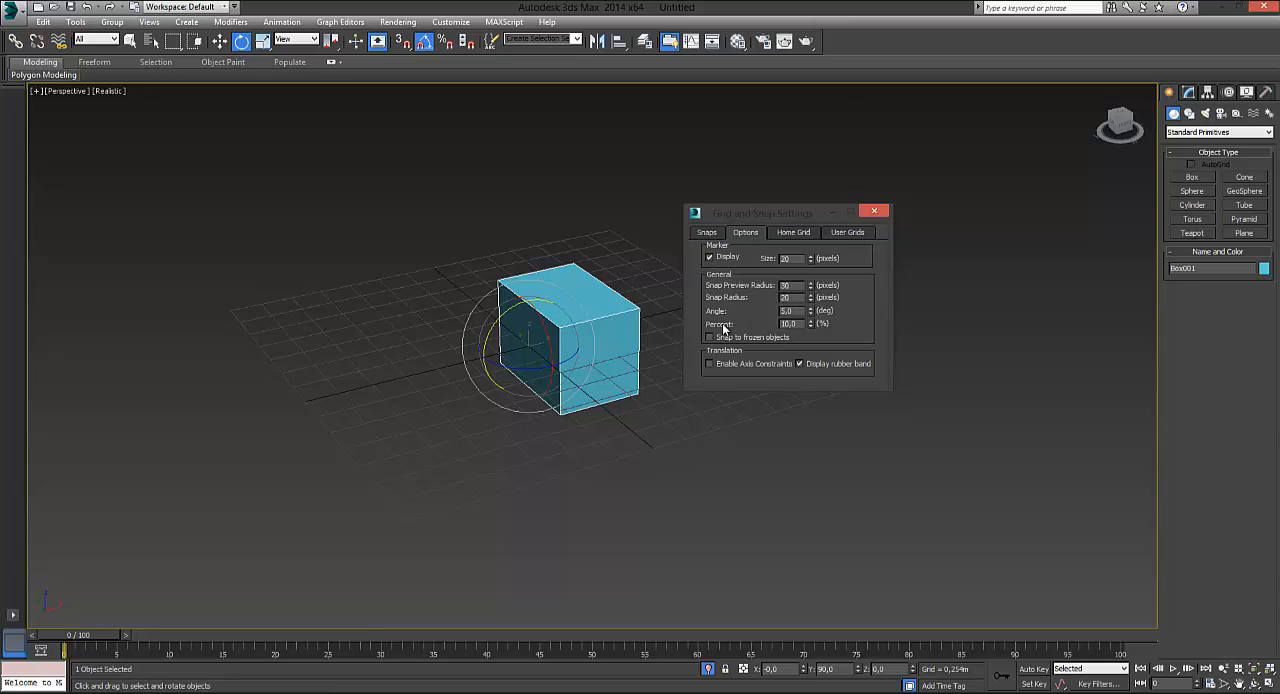
pyautogui.click(792, 235)
pyautogui.click(846, 234)
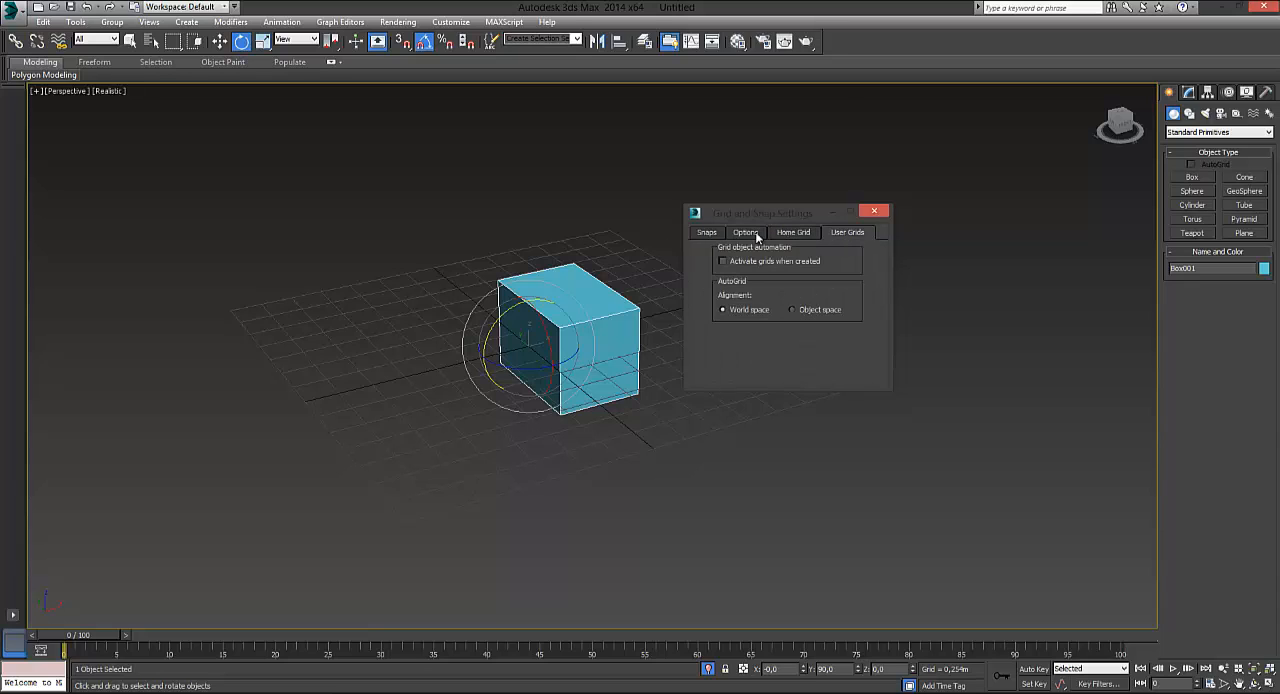
pyautogui.click(745, 234)
pyautogui.click(706, 234)
pyautogui.click(745, 233)
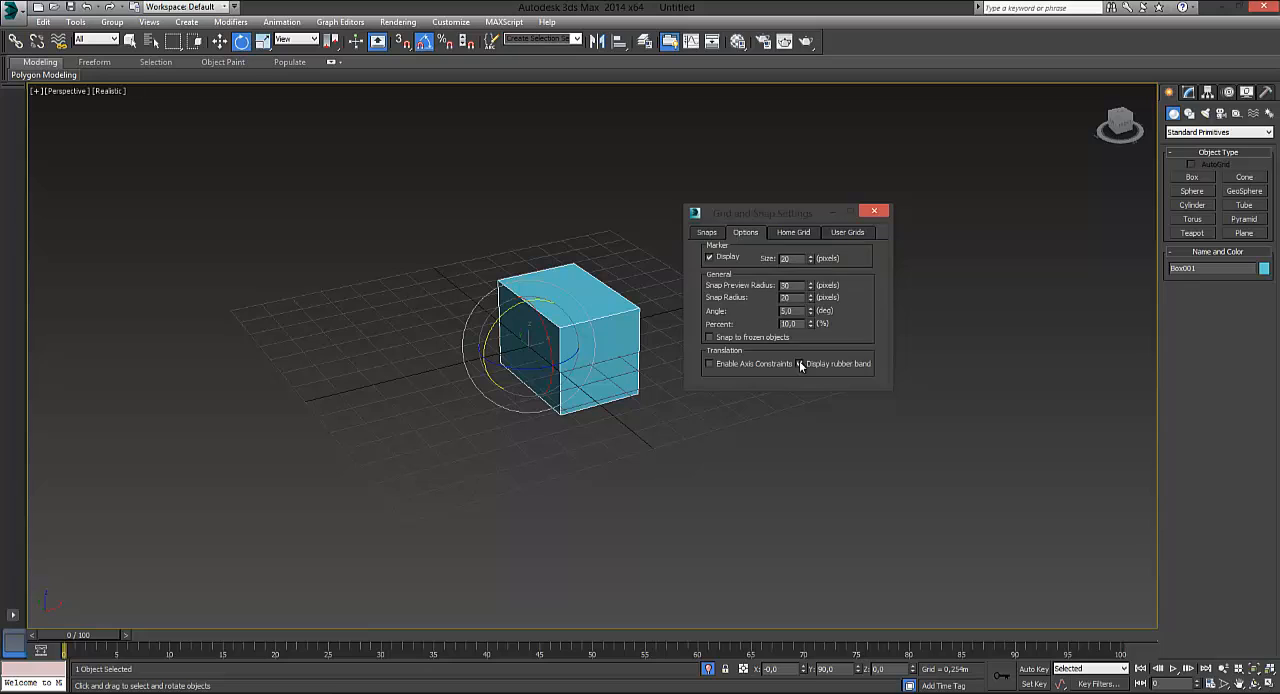
pyautogui.click(870, 212)
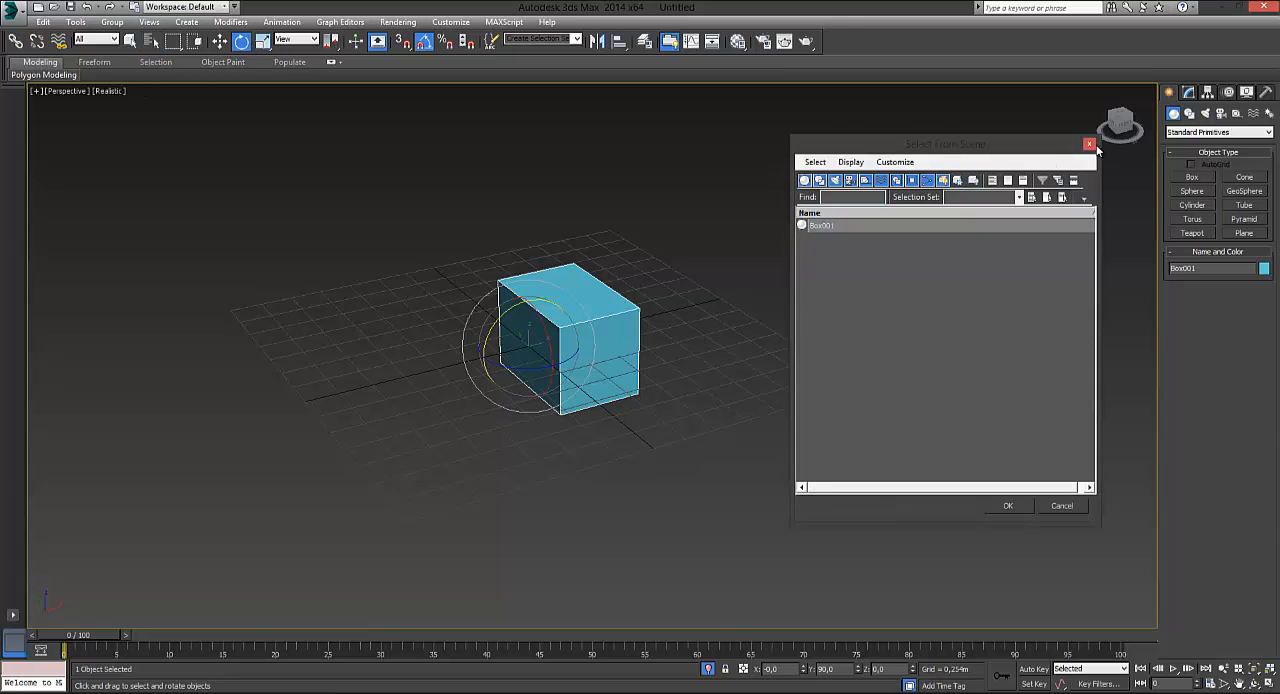
# Dismiss the Select From Scene dialog and activate the Move tool for the box
pyautogui.click(1090, 144)
pyautogui.click(131, 41)
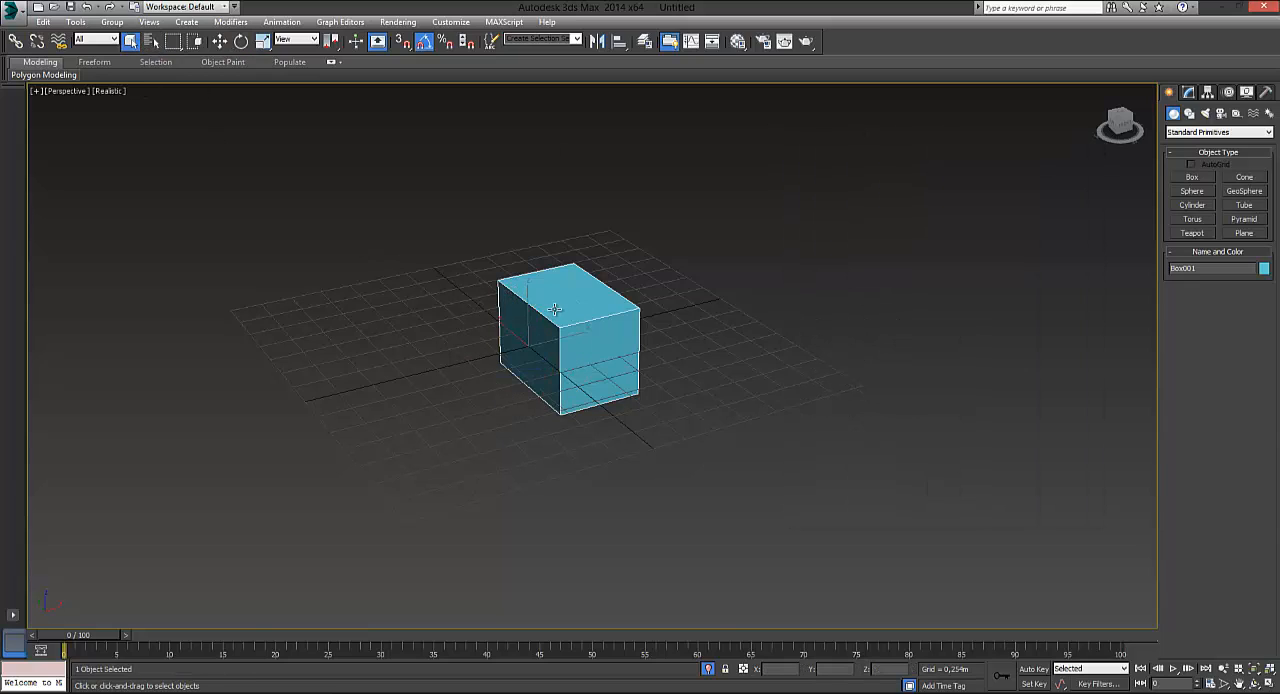
pyautogui.click(220, 41)
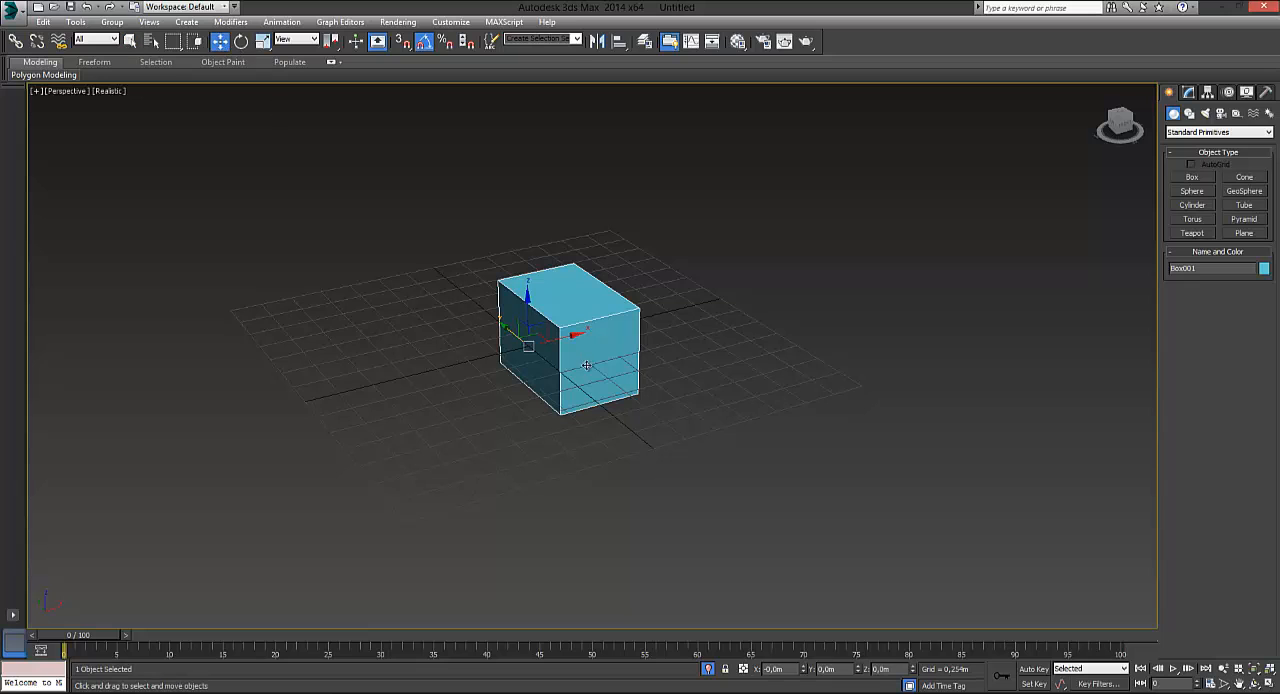
# Raise the box along the Z axis to a height of about 0.576 m above the grid
pyautogui.moveTo(618, 495)
pyautogui.keyDown('alt'); pyautogui.mouseDown(button='middle')
pyautogui.moveTo(671, 540)
pyautogui.moveTo(600, 449)
pyautogui.moveTo(629, 512)
pyautogui.mouseUp(button='middle'); pyautogui.keyUp('alt')
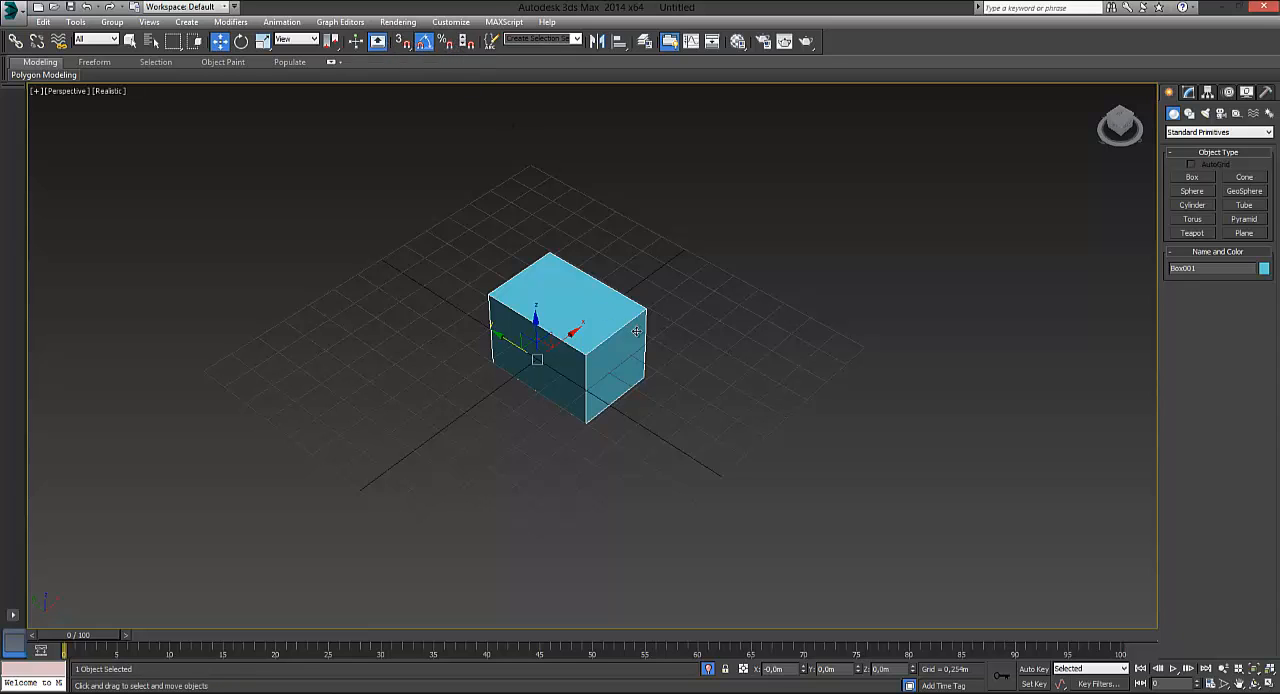
pyautogui.moveTo(651, 338)
pyautogui.keyDown('alt'); pyautogui.mouseDown(button='middle')
pyautogui.moveTo(659, 278)
pyautogui.moveTo(673, 328)
pyautogui.mouseUp(button='middle'); pyautogui.keyUp('alt')
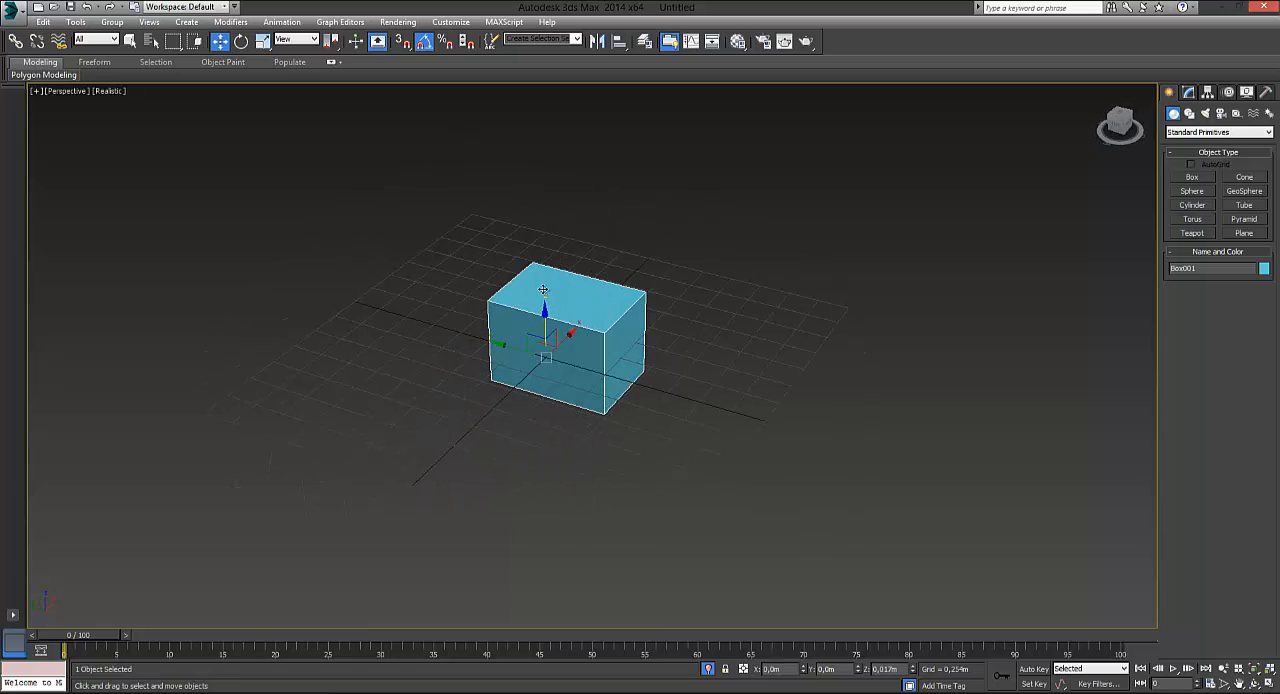
pyautogui.moveTo(545, 305); pyautogui.dragTo(546, 240)
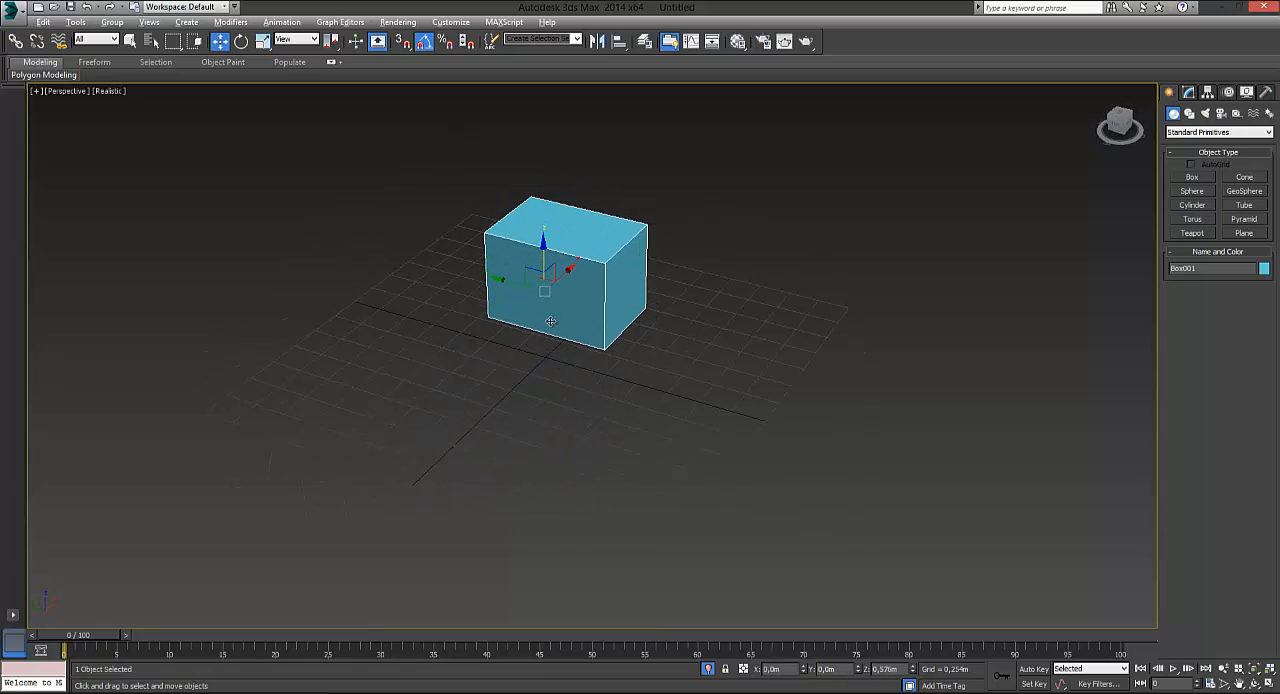
pyautogui.press('alt')
pyautogui.keyDown('alt'); pyautogui.moveTo(966, 255); pyautogui.dragTo(612, 271, button='middle'); pyautogui.keyUp('alt')
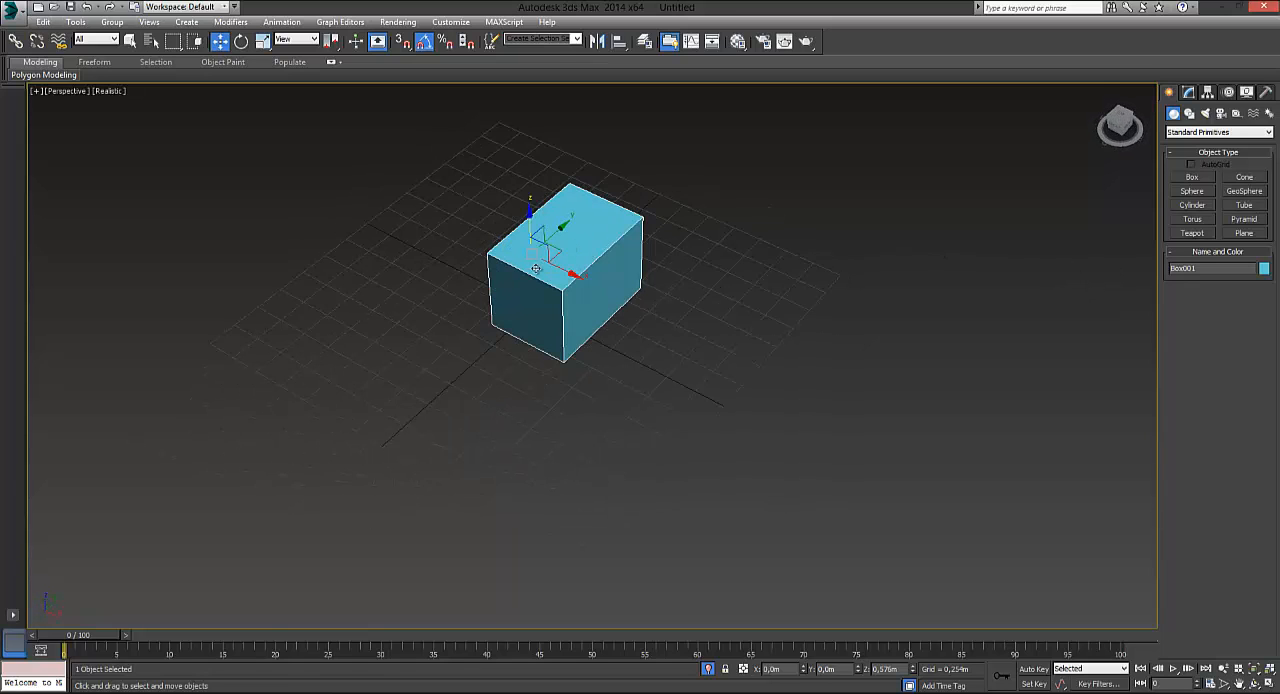
# Create a tapered cone about 1 m tall with a narrow top on the grid beside the box
pyautogui.keyDown('alt'); pyautogui.moveTo(669, 308); pyautogui.dragTo(800, 300, button='middle'); pyautogui.keyUp('alt')
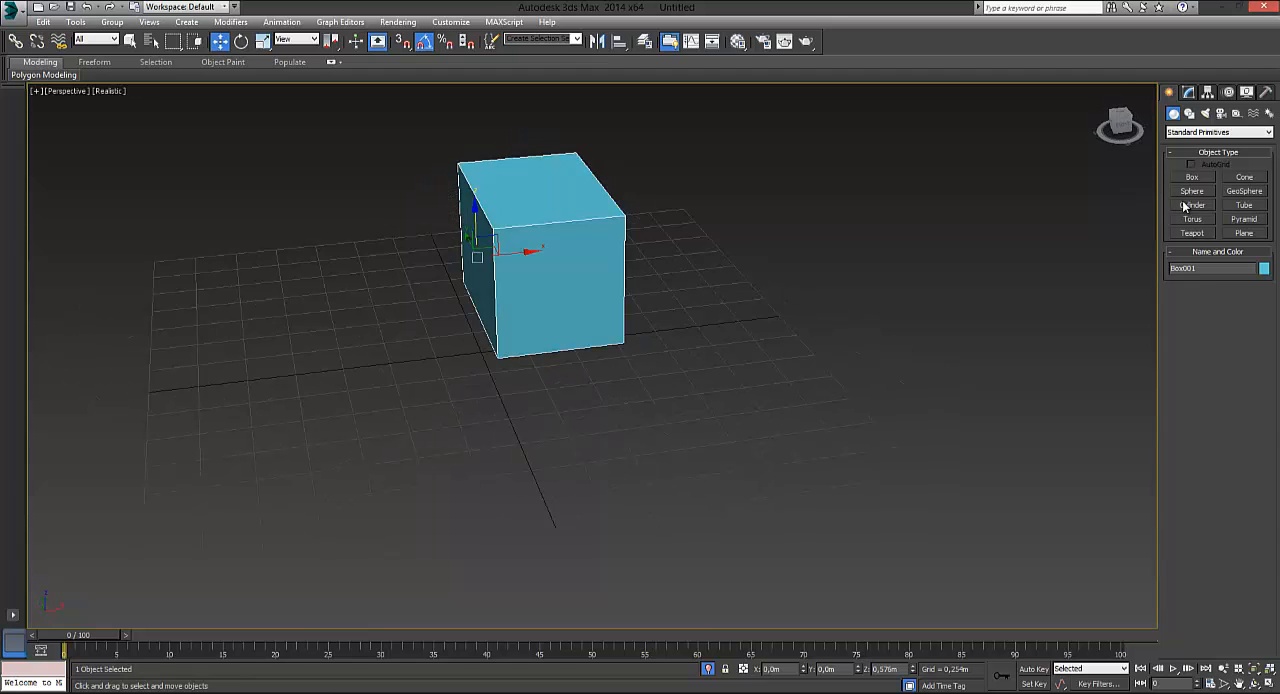
pyautogui.click(1244, 177)
pyautogui.moveTo(287, 327); pyautogui.dragTo(308, 343)
pyautogui.click(292, 162)
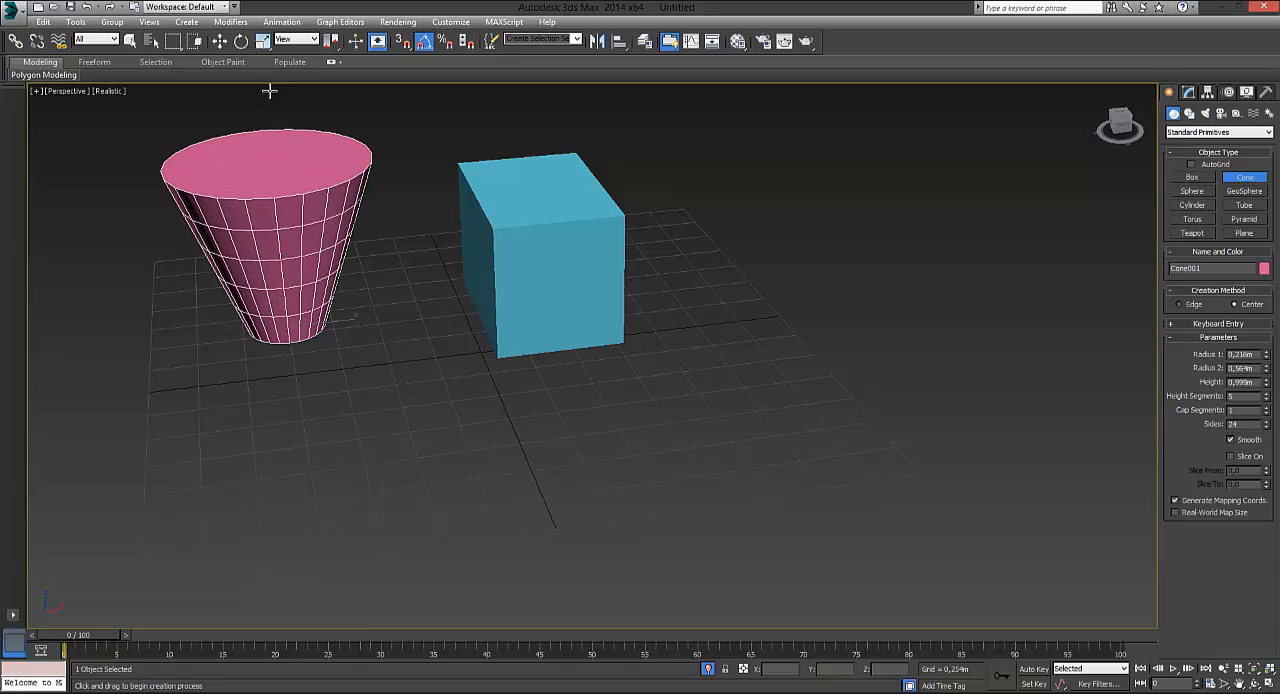
pyautogui.click(268, 185)
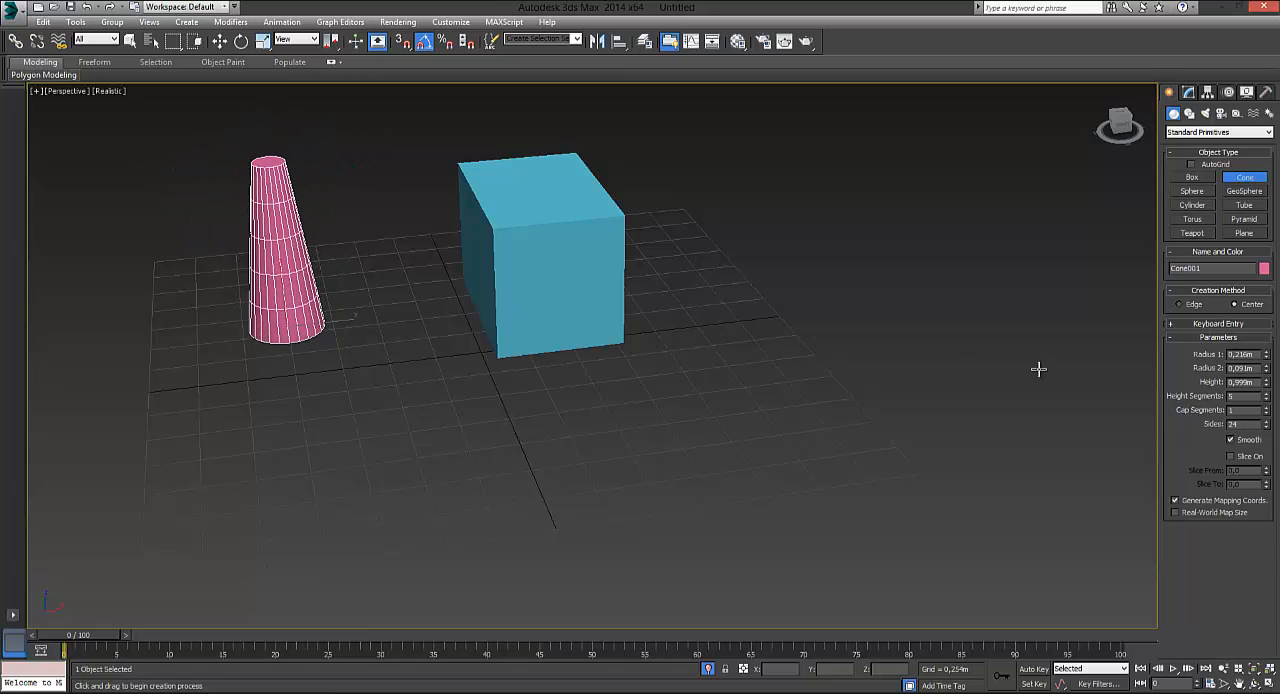
# Create a teapot with a radius of about 0.28 m on the grid, on the box's other side from the cone
pyautogui.click(1192, 233)
pyautogui.moveTo(742, 405); pyautogui.dragTo(779, 430)
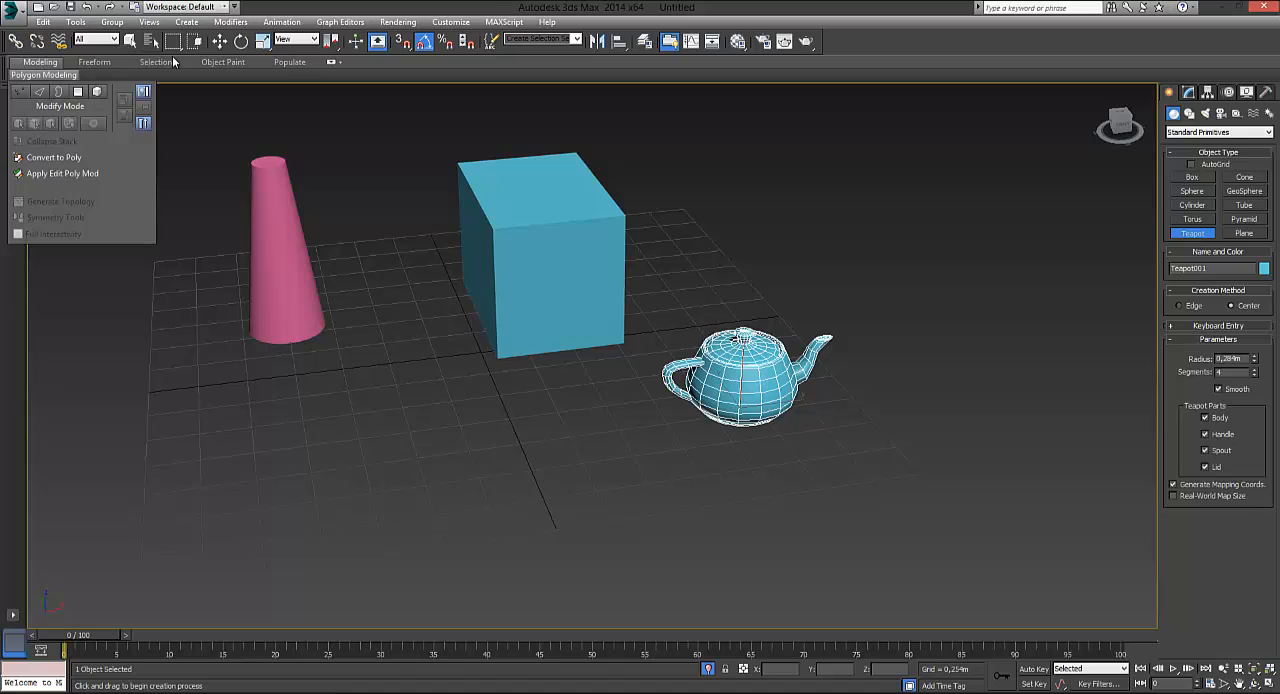
pyautogui.click(131, 40)
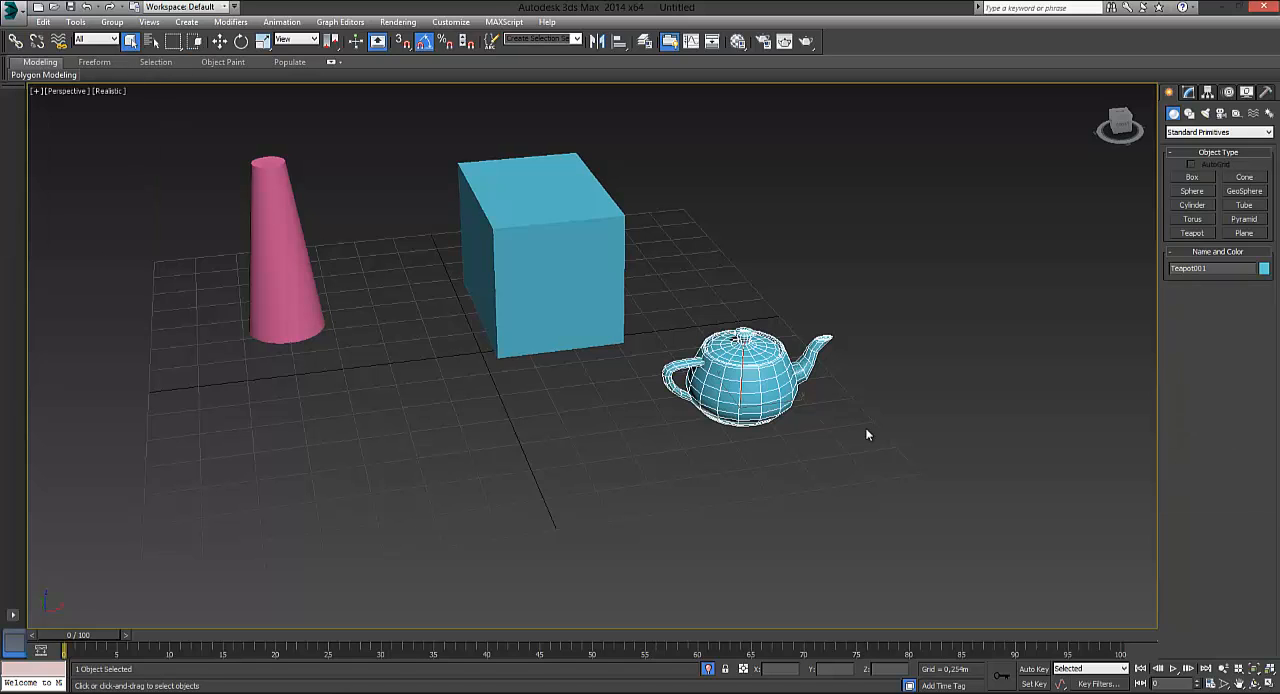
# Move the teapot in front of the box, to about X 0.012 m and Y -0.961 m
pyautogui.moveTo(867, 435); pyautogui.dragTo(765, 368, button='middle')
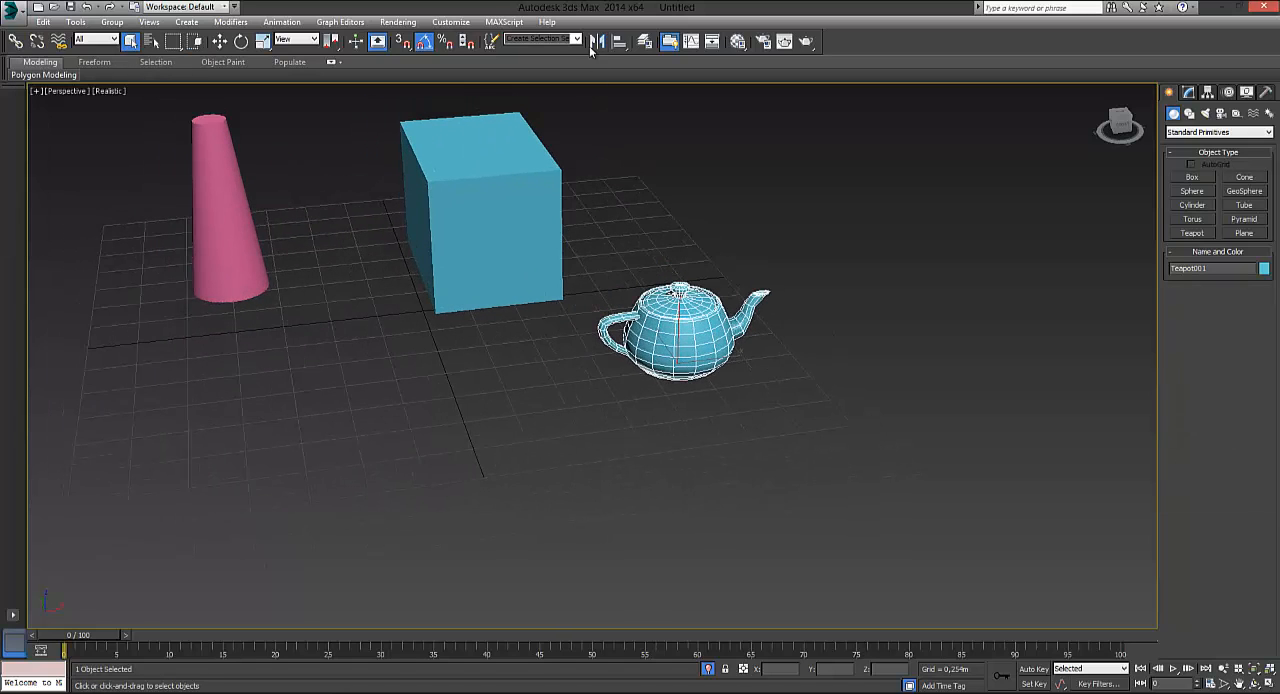
pyautogui.click(220, 42)
pyautogui.moveTo(742, 362); pyautogui.dragTo(517, 392)
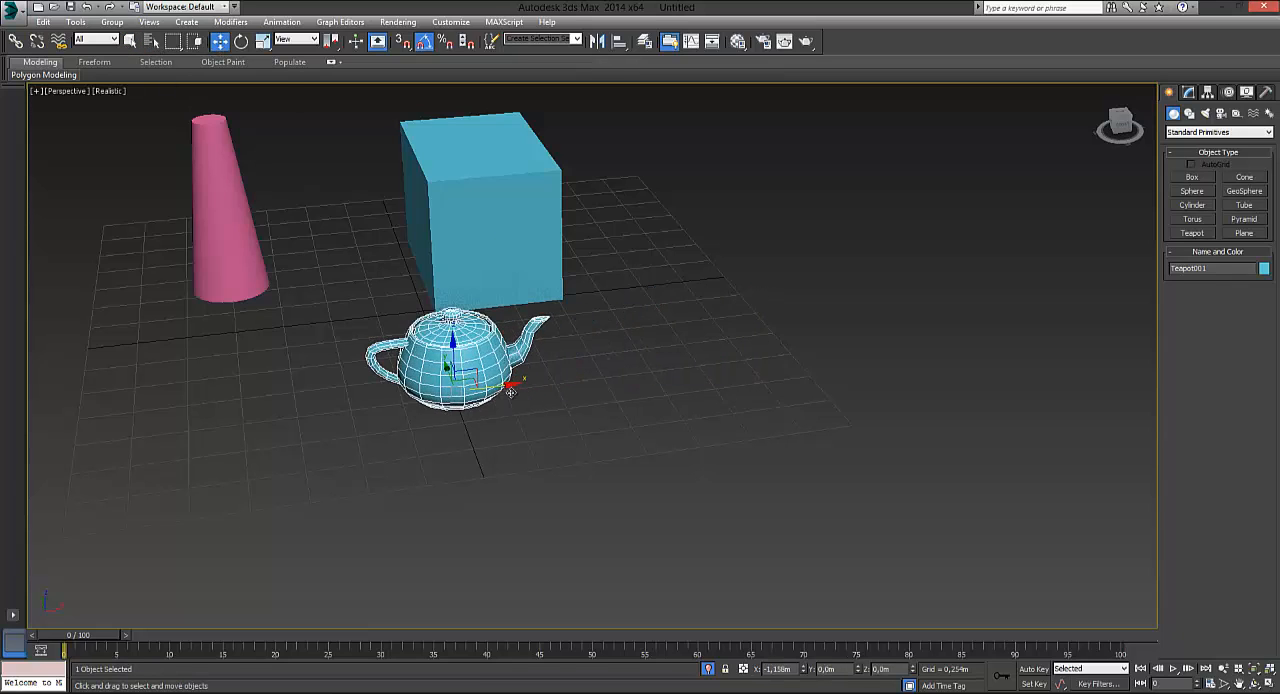
# Preview mirroring the teapot without a clone about the X, Y, Z, XY, YZ and ZX axes
pyautogui.click(596, 41)
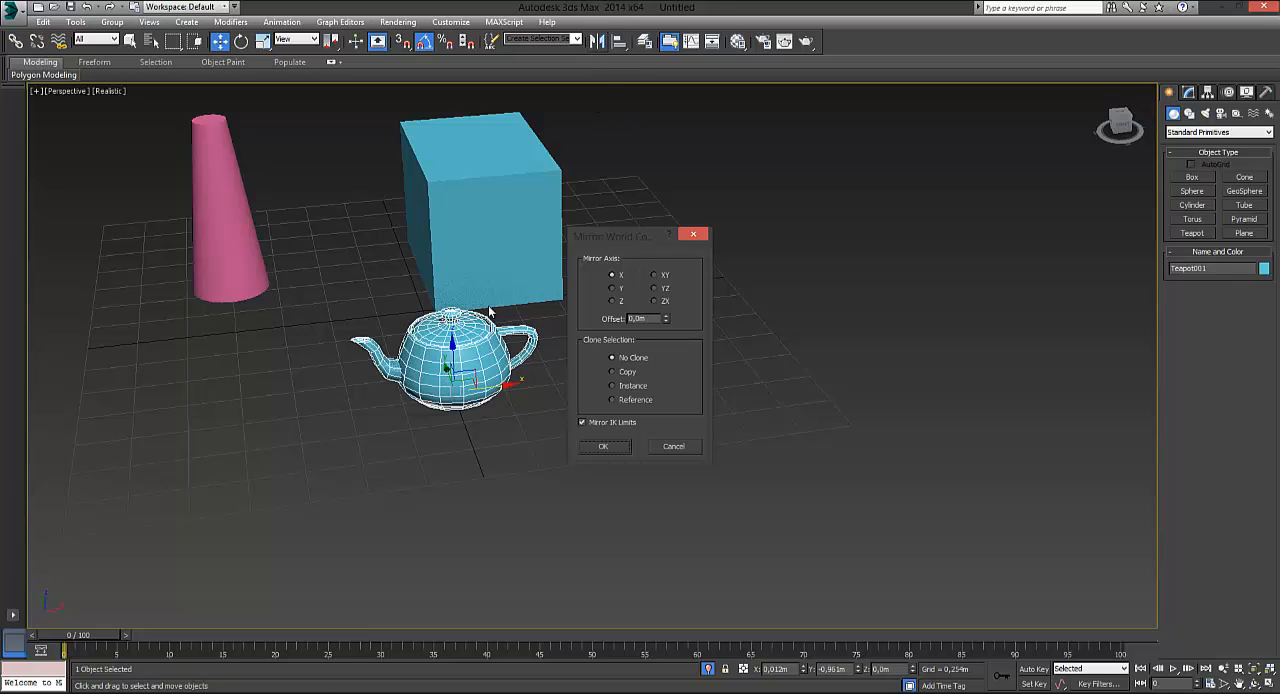
pyautogui.click(681, 449)
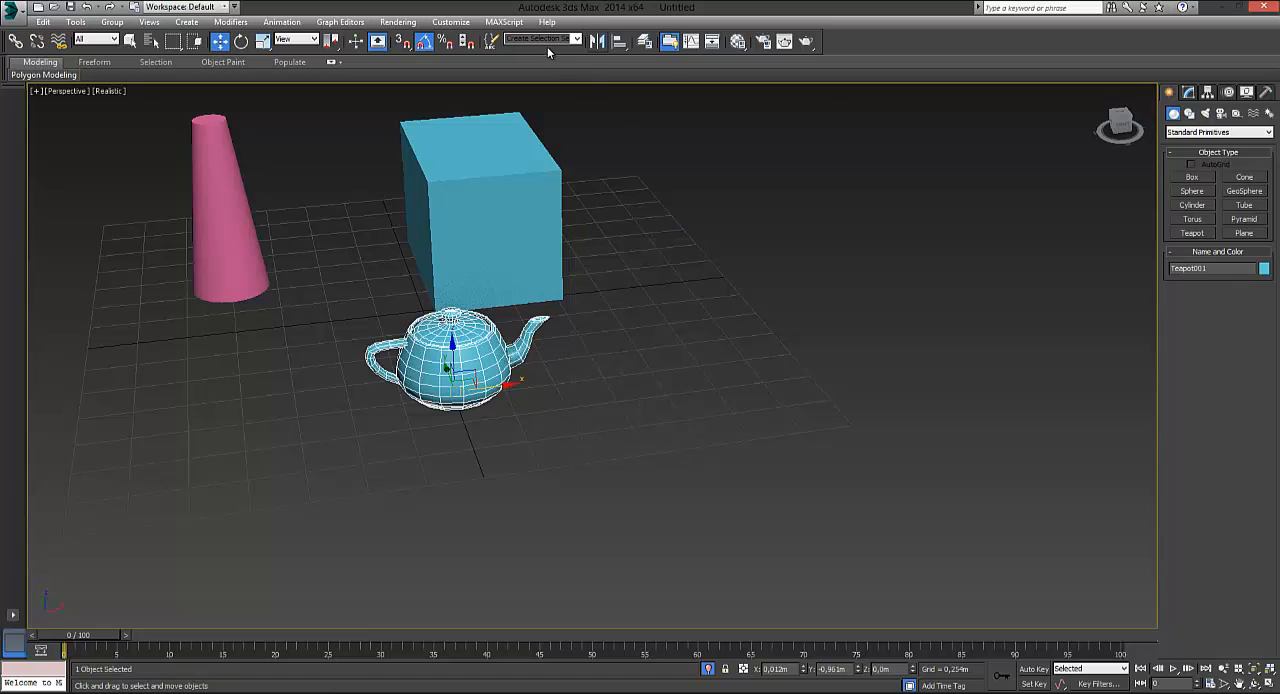
pyautogui.click(597, 42)
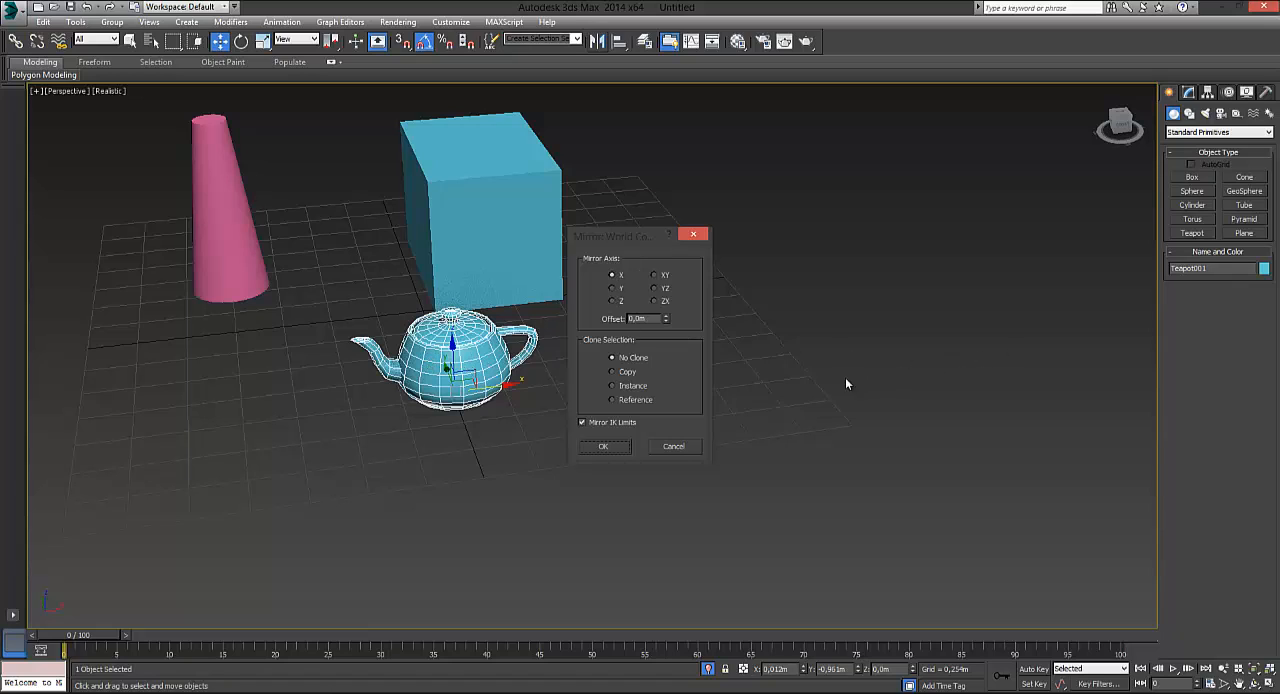
pyautogui.click(613, 289)
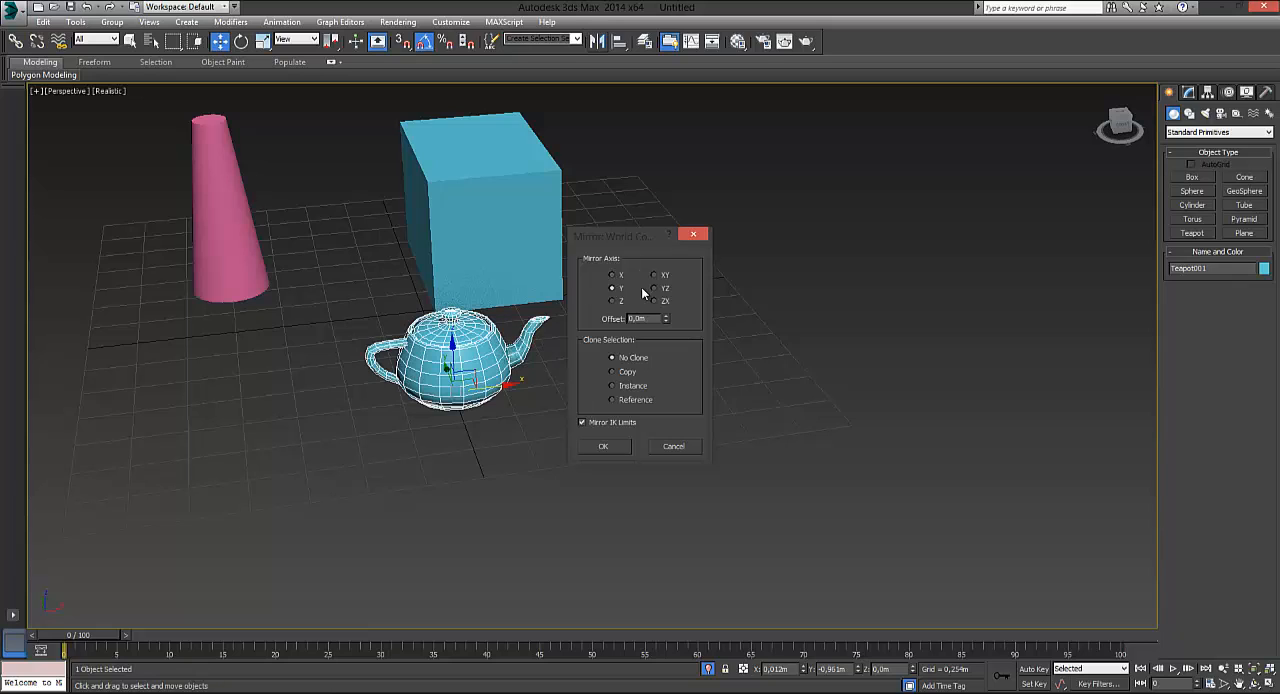
pyautogui.click(612, 302)
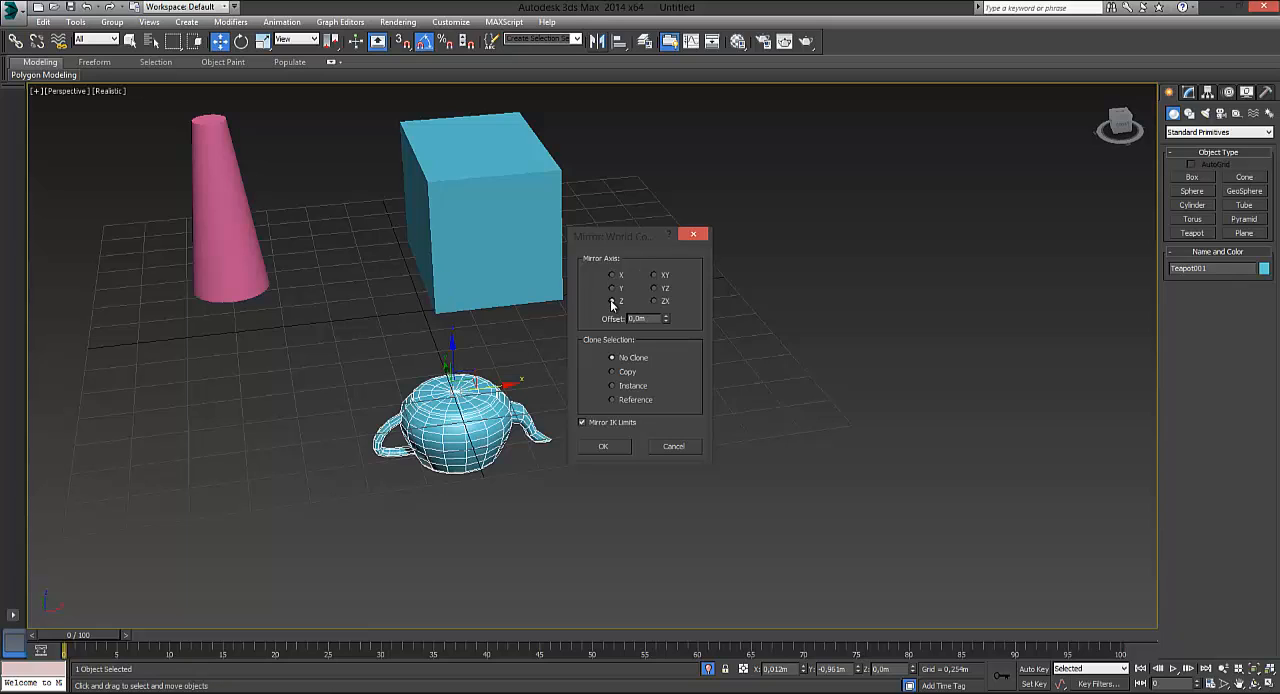
pyautogui.click(613, 276)
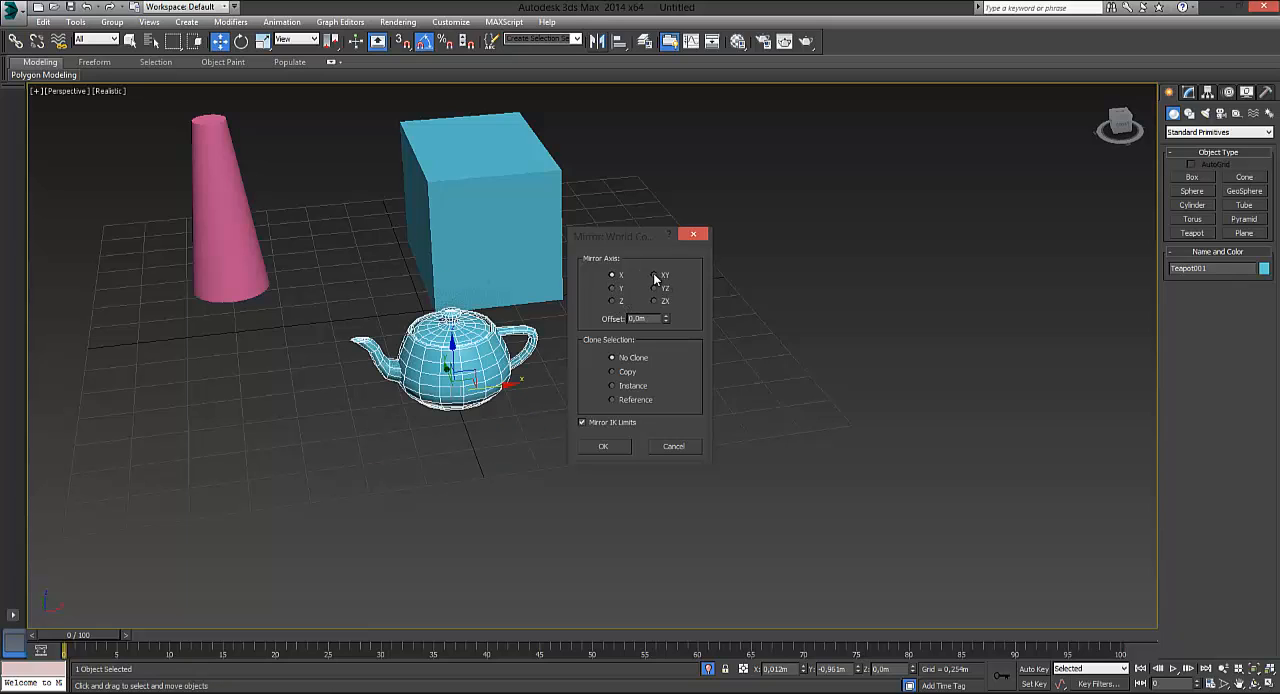
pyautogui.click(655, 276)
pyautogui.click(655, 289)
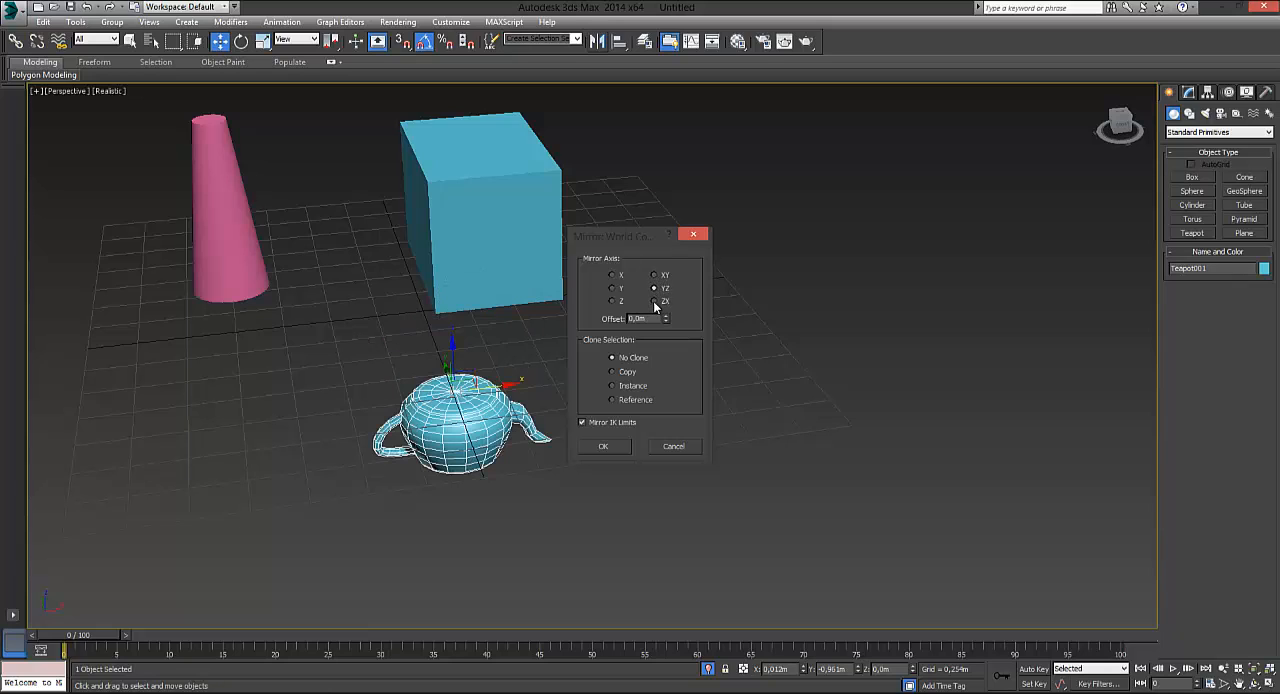
pyautogui.click(655, 302)
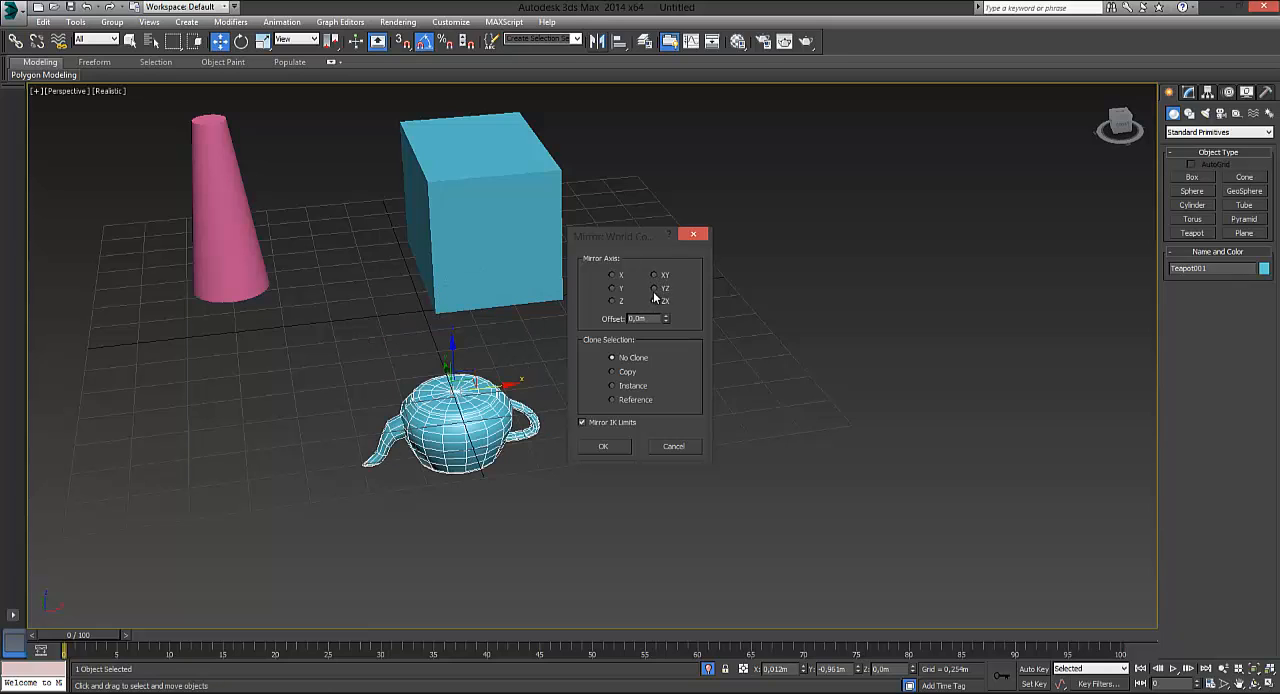
pyautogui.click(656, 289)
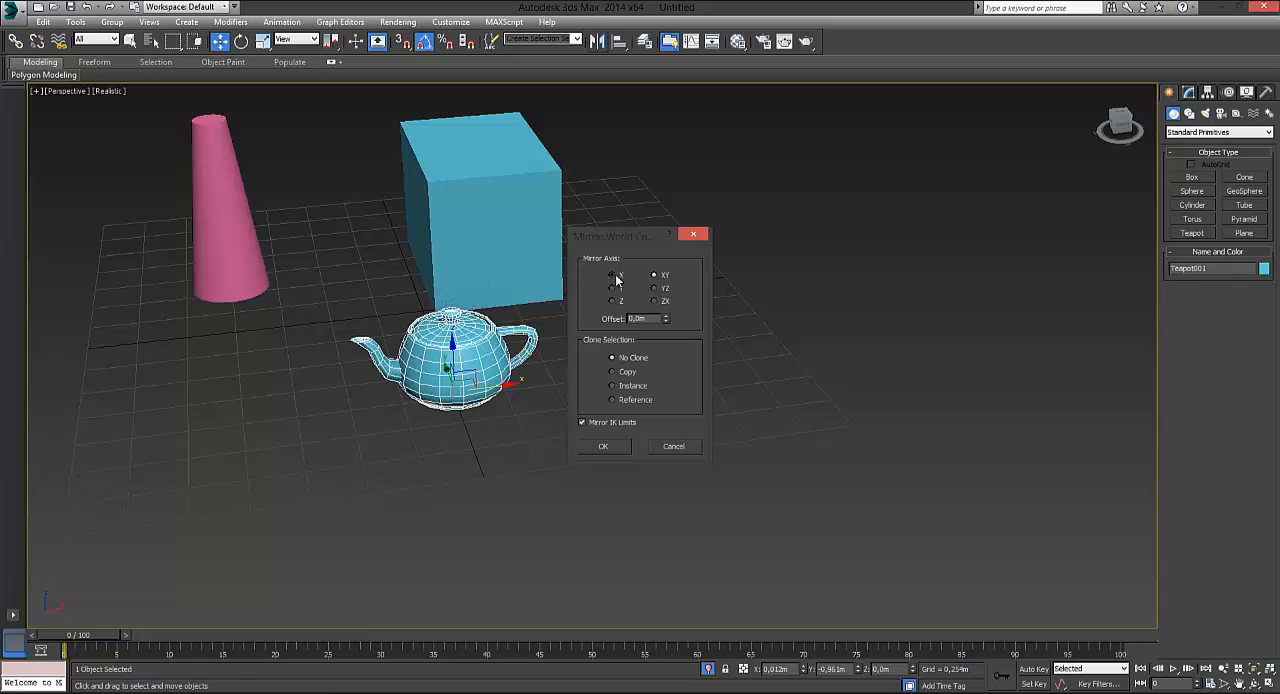
# Preview a mirrored copy of the teapot about the X axis with an offset of about 1.066 m
pyautogui.click(613, 275)
pyautogui.click(612, 372)
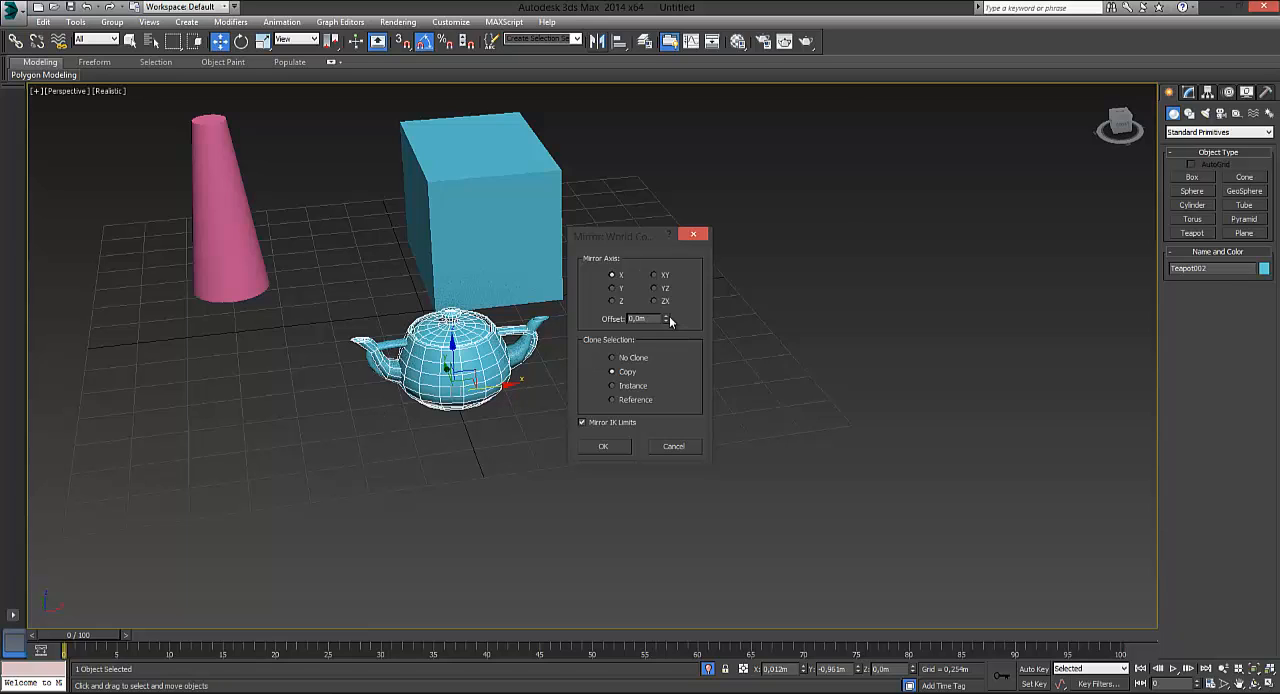
pyautogui.moveTo(669, 316); pyautogui.dragTo(880, 400)
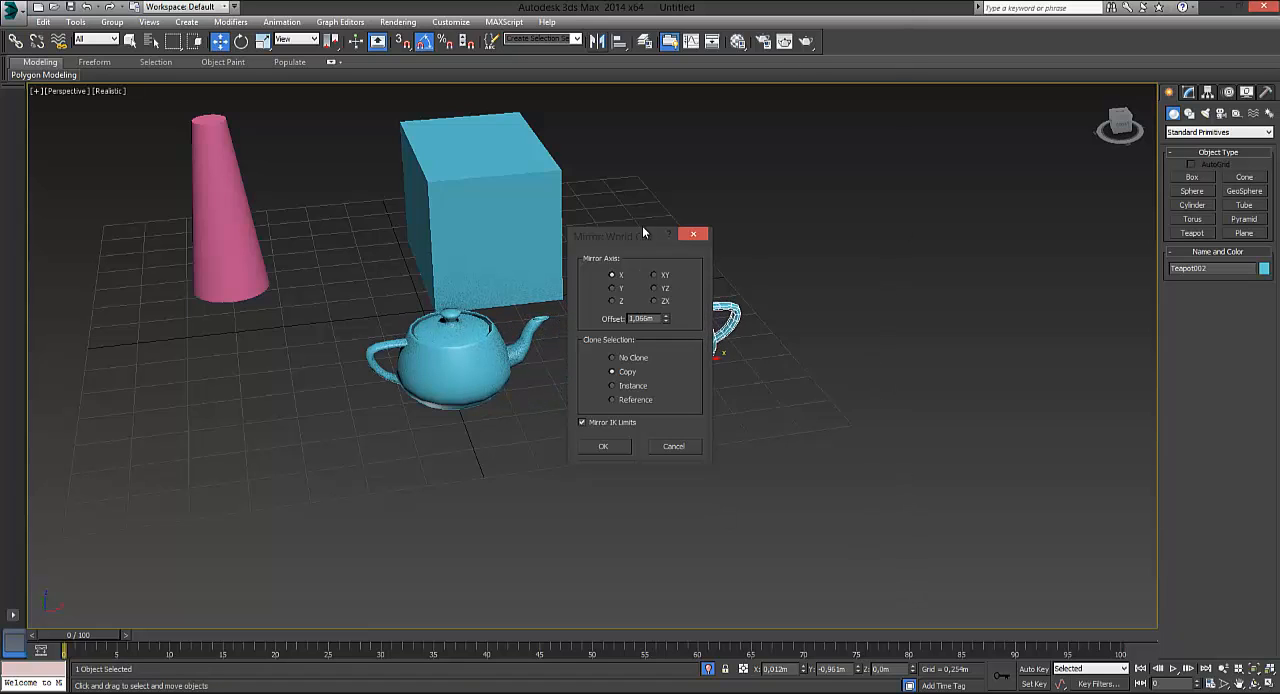
pyautogui.moveTo(642, 232); pyautogui.dragTo(966, 178)
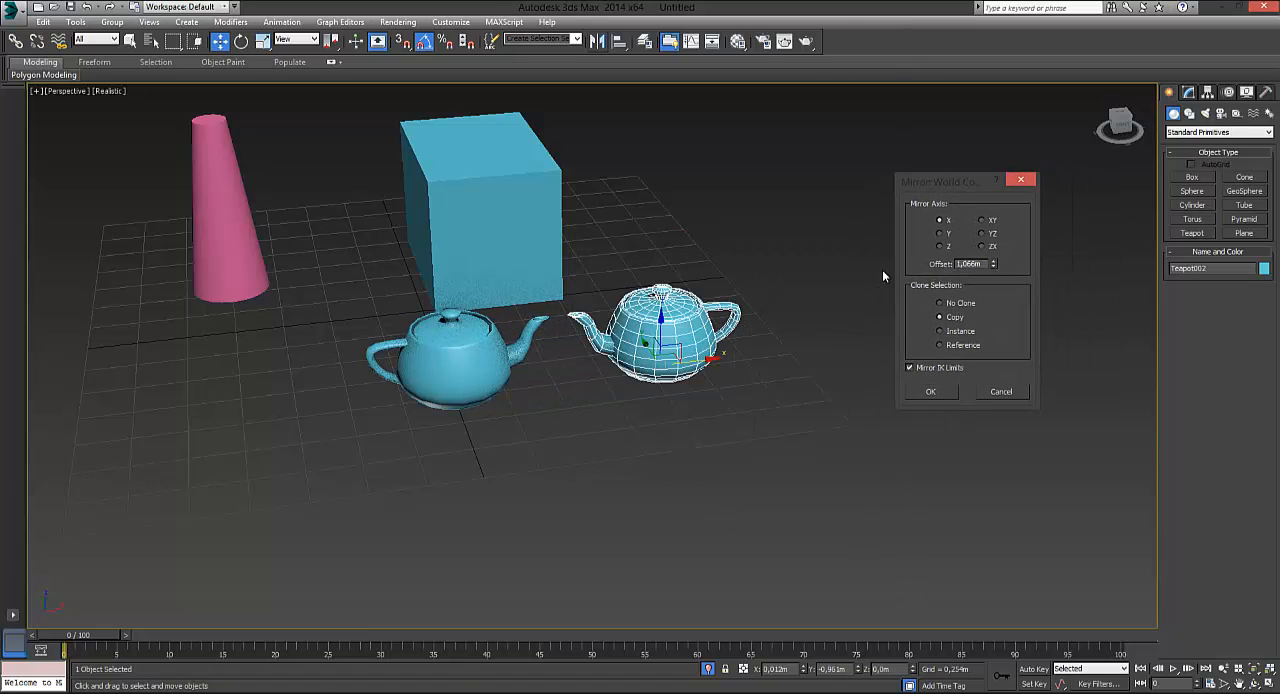
# Preview the teapot's mirrored copy about the Y, Z, XY, YZ and ZX axes, then return to X
pyautogui.click(940, 233)
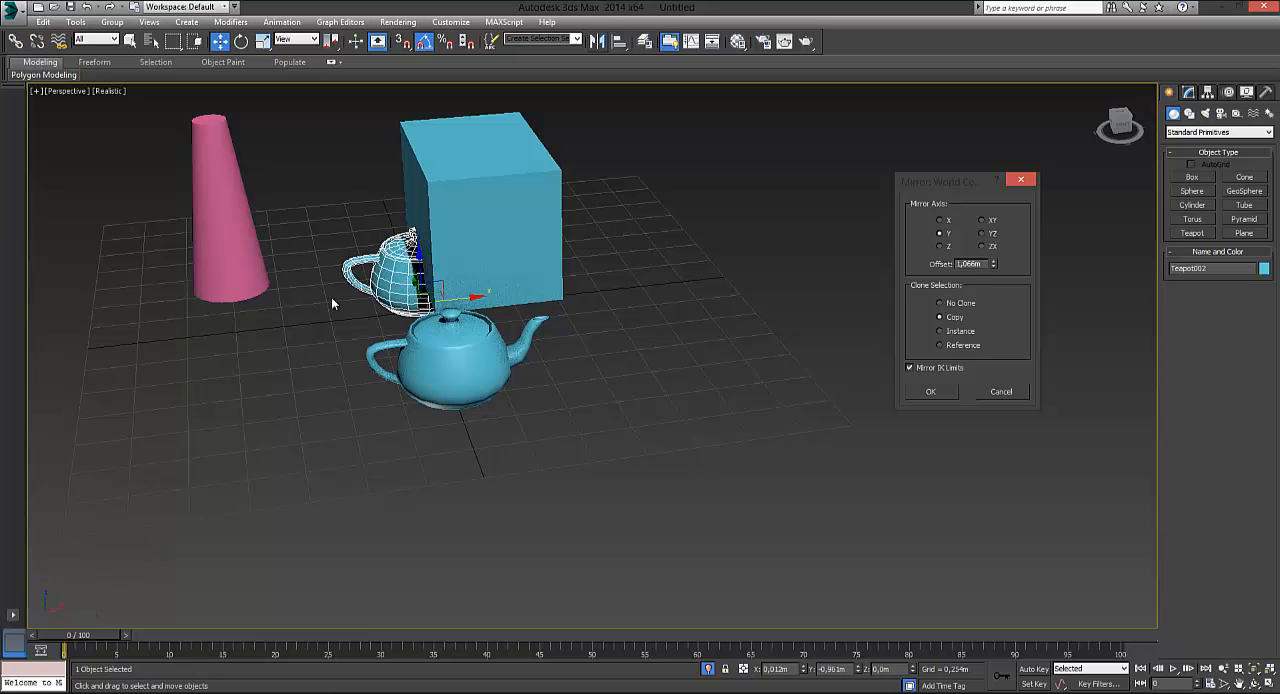
pyautogui.click(939, 247)
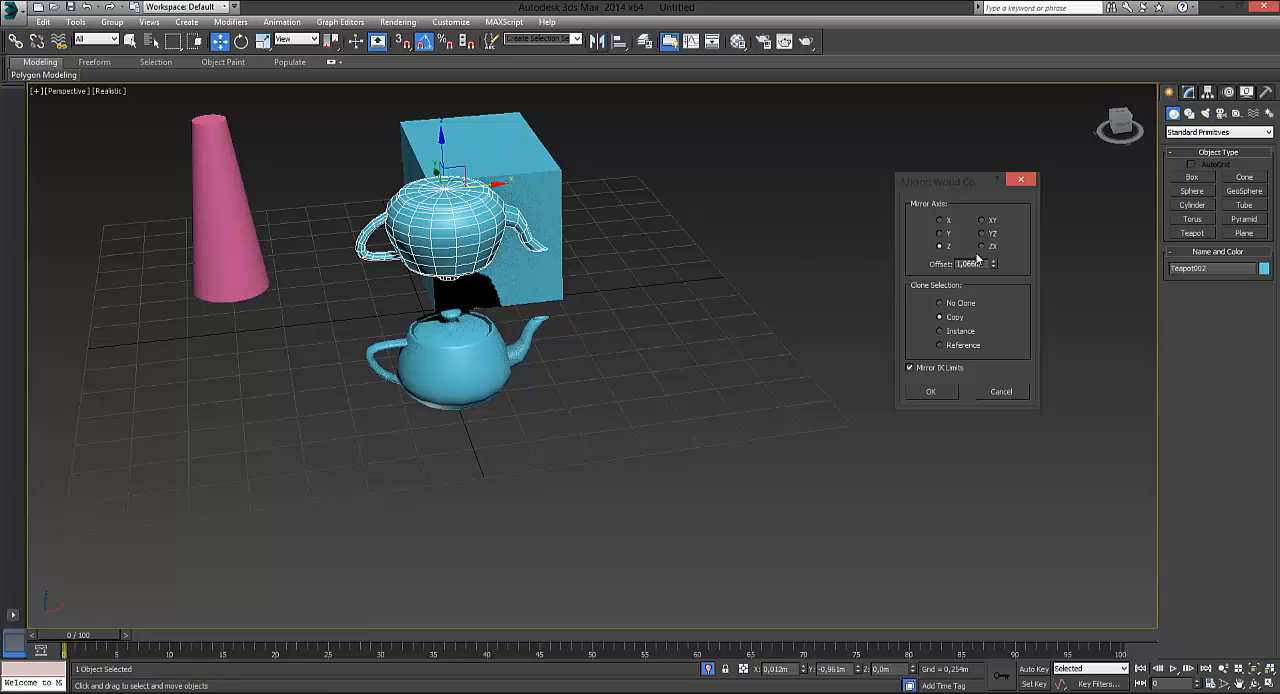
pyautogui.click(981, 220)
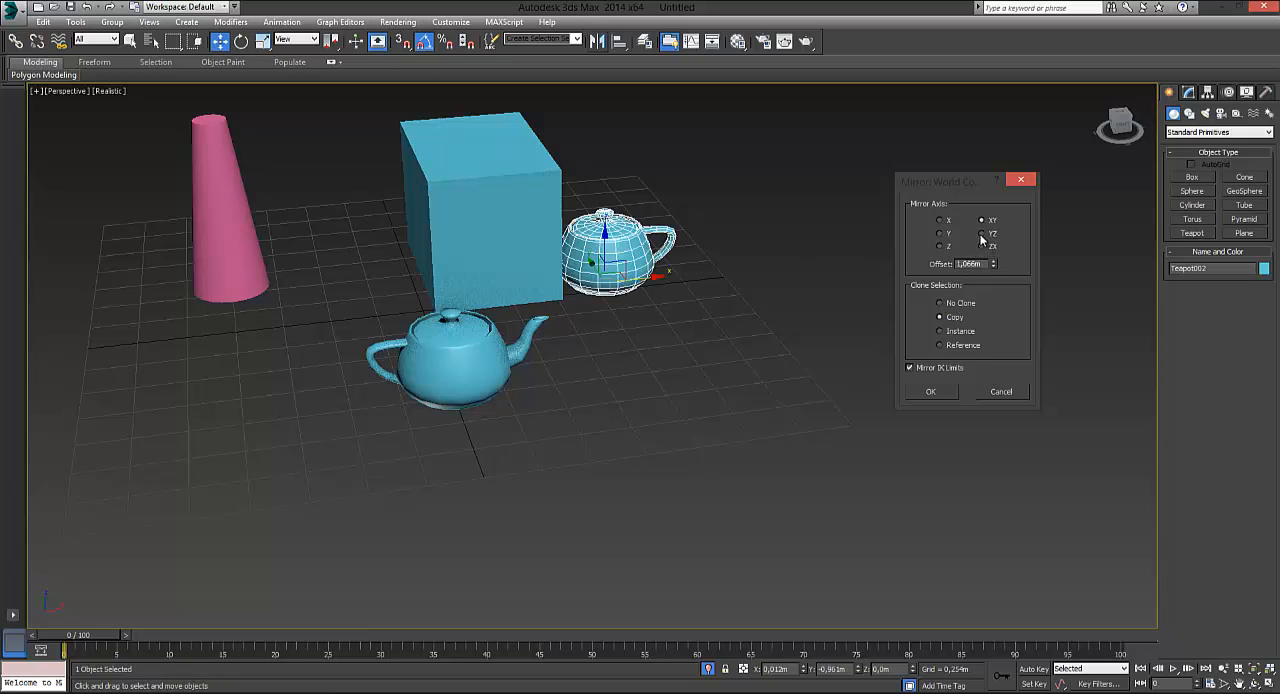
pyautogui.click(981, 233)
pyautogui.click(981, 246)
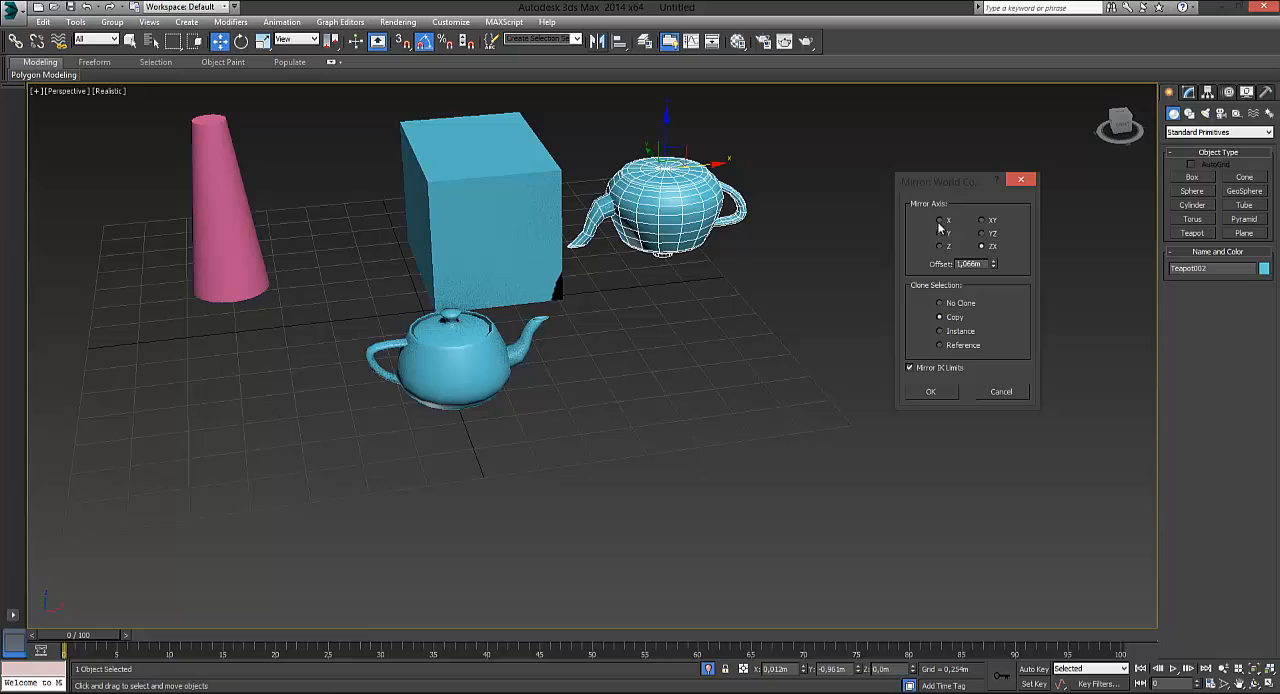
pyautogui.click(940, 220)
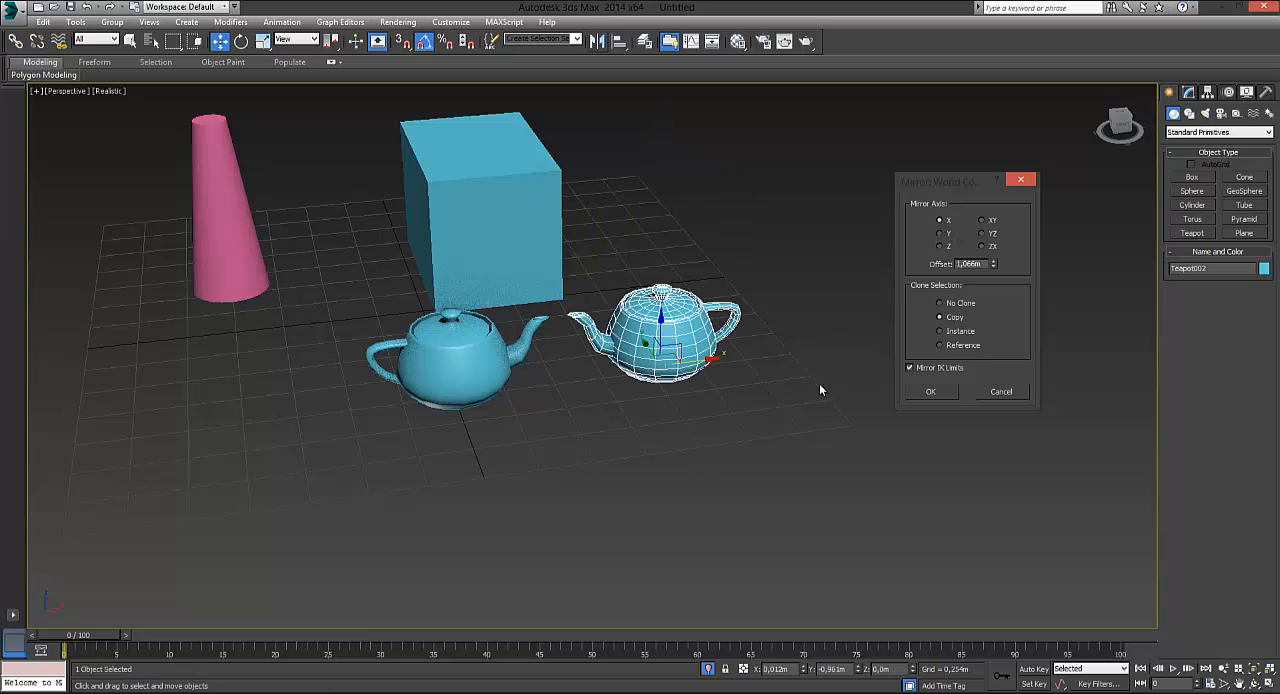
# Try the Instance, Copy and No Clone options for the mirrored teapot and cancel the mirror
pyautogui.click(939, 331)
pyautogui.click(939, 331)
pyautogui.click(941, 317)
pyautogui.click(939, 303)
pyautogui.click(939, 317)
pyautogui.click(1001, 391)
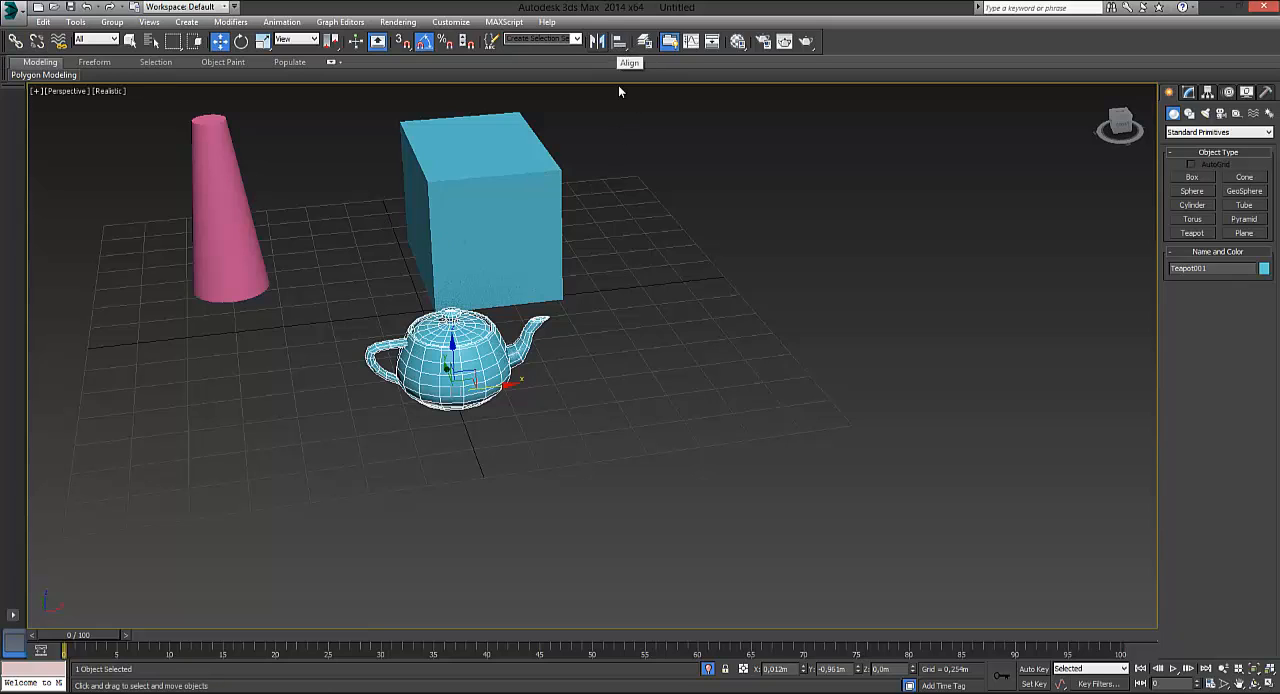
# Open the layer manager beside the objects and expand the 0 (default) layer to list its contents
pyautogui.click(645, 42)
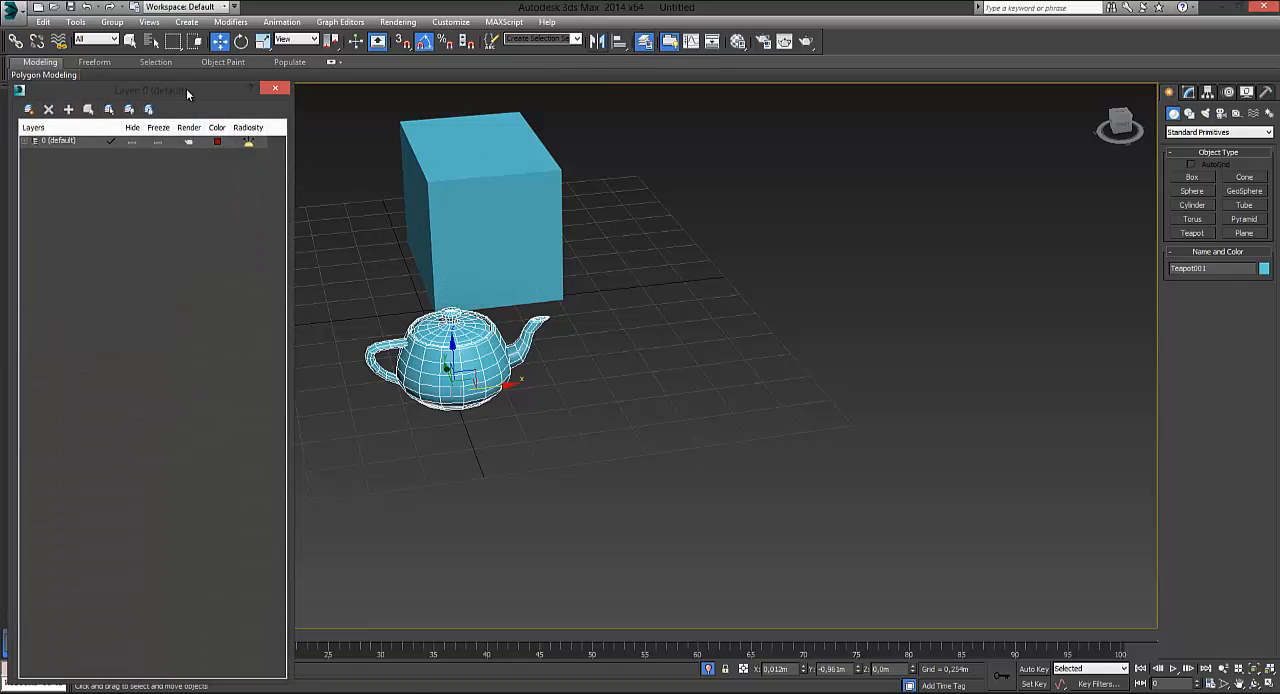
pyautogui.moveTo(867, 92); pyautogui.dragTo(1002, 158)
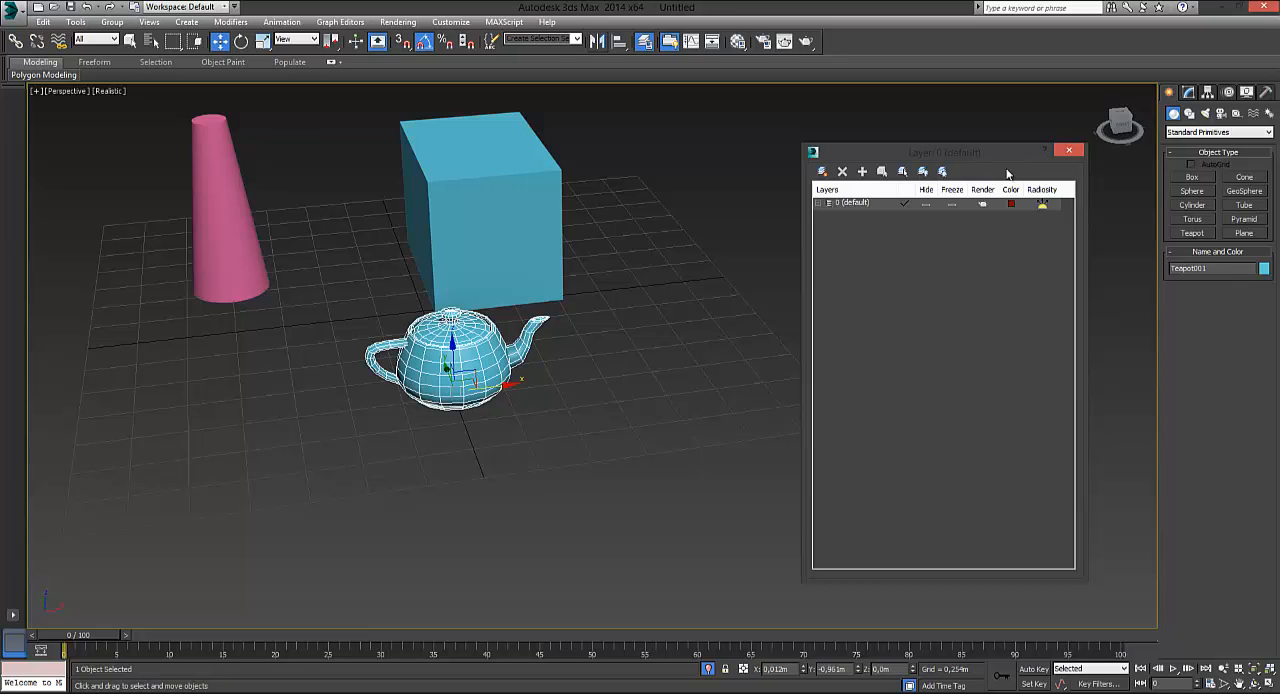
pyautogui.moveTo(912, 152); pyautogui.dragTo(882, 148)
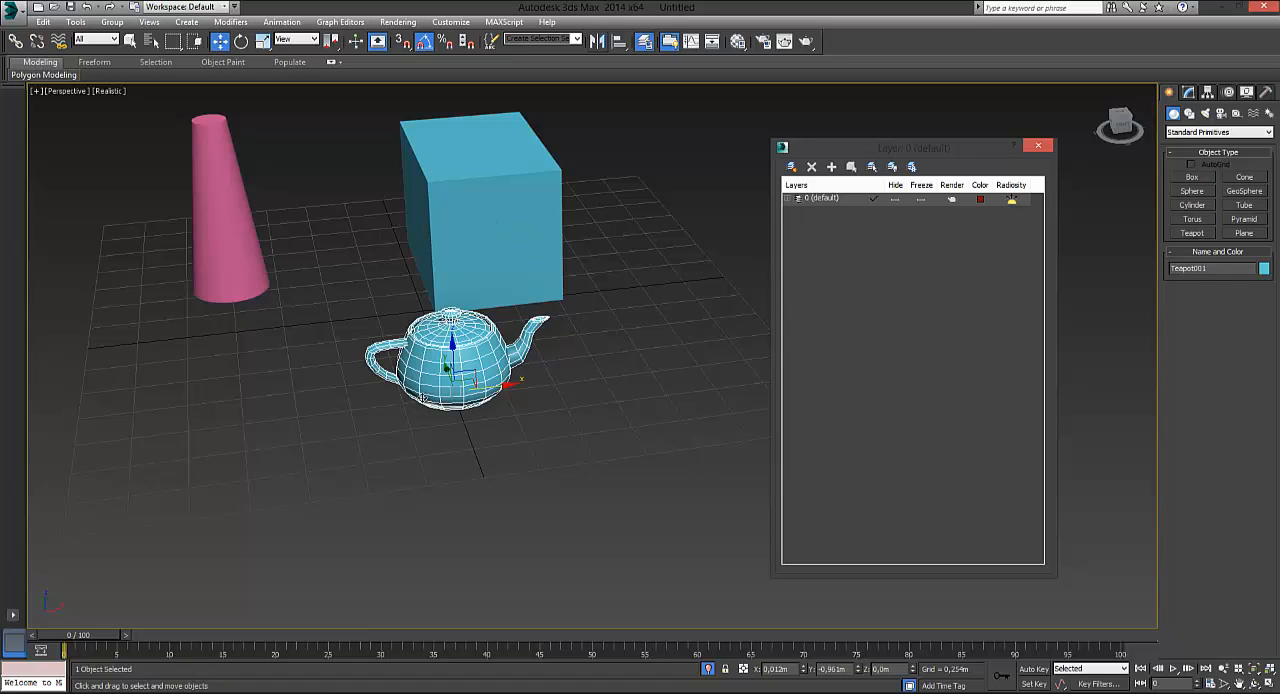
pyautogui.click(789, 199)
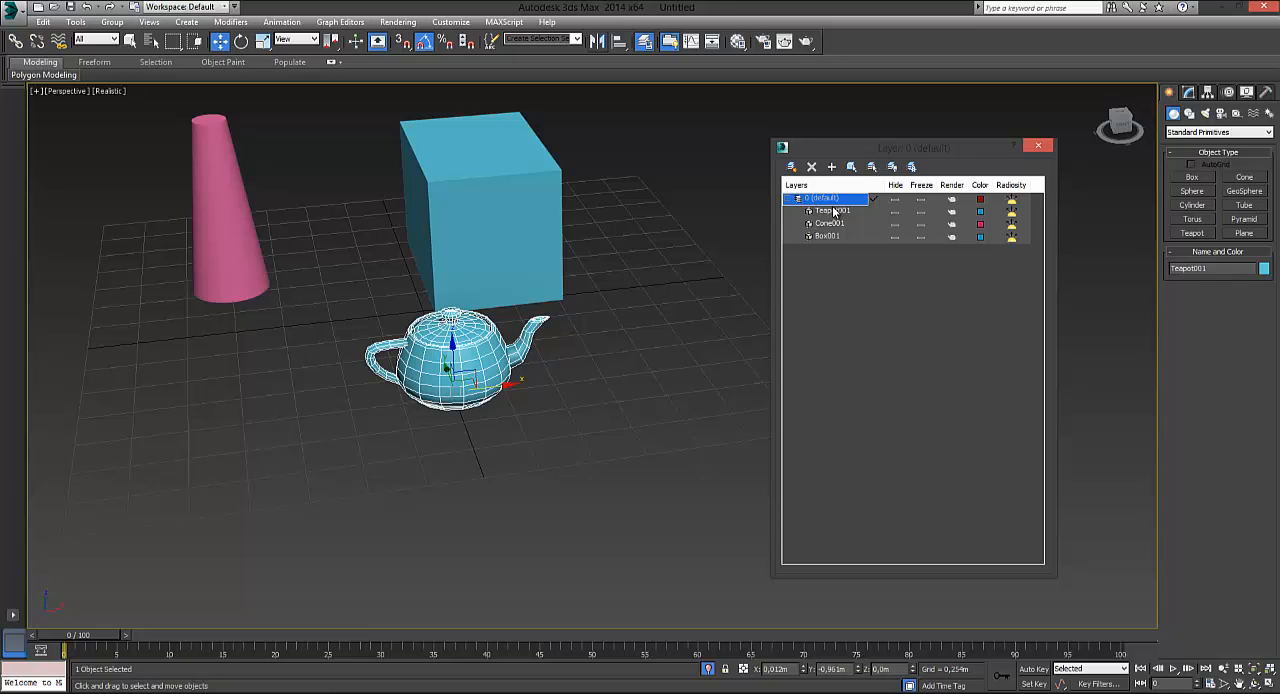
# Highlight the teapot, box and cone entries one by one within the 0 (default) layer
pyautogui.click(834, 212)
pyautogui.click(828, 236)
pyautogui.click(830, 223)
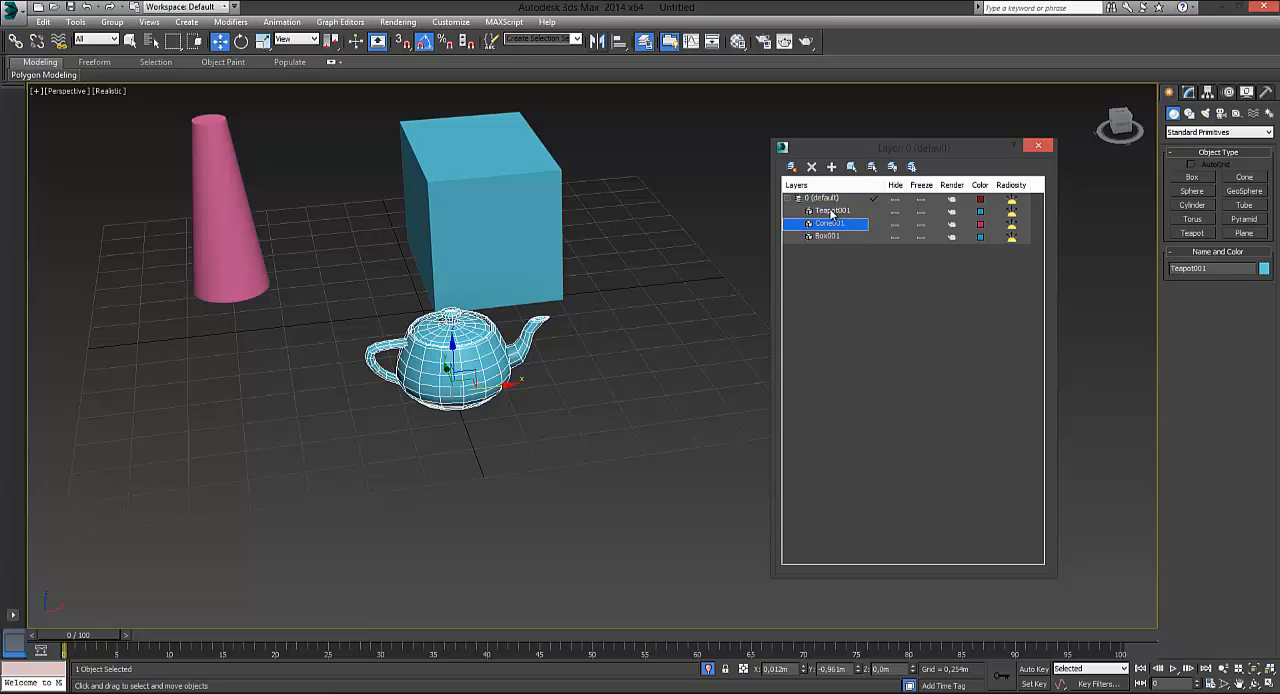
pyautogui.click(832, 211)
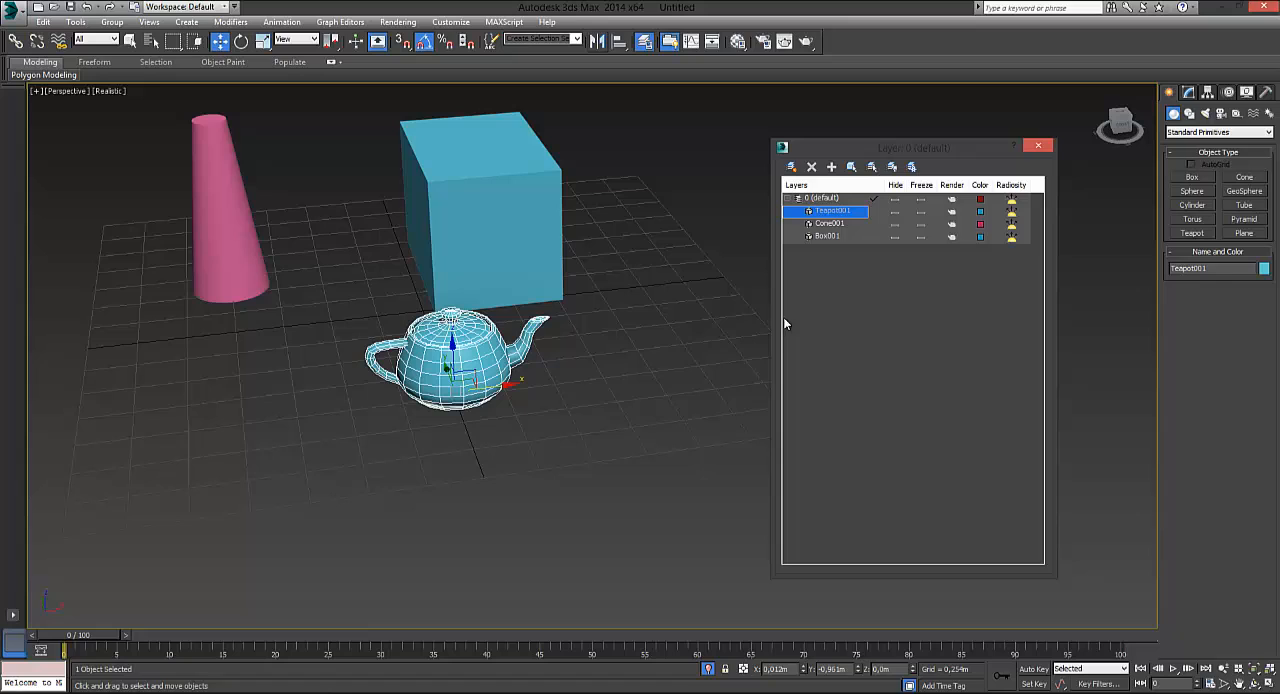
# Change the Box001 object's color to red from the 3ds Max palette, keeping its radiosity setting inherited from the layer
pyautogui.click(827, 238)
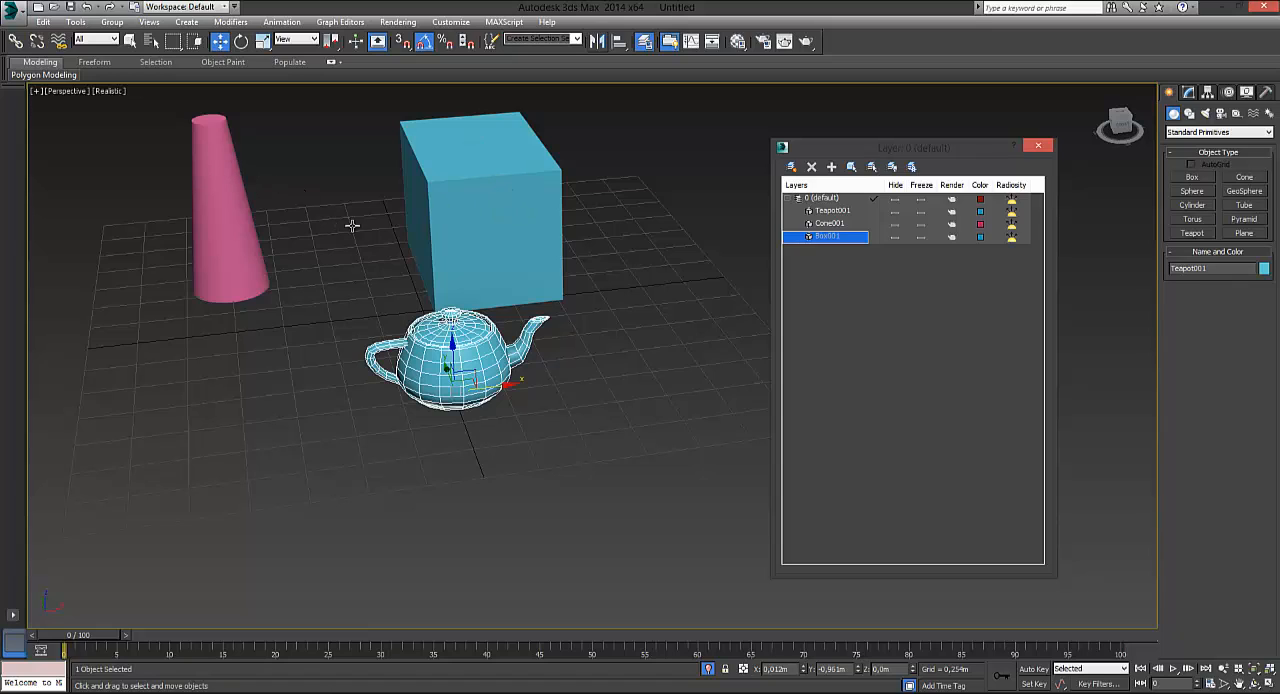
pyautogui.click(820, 223)
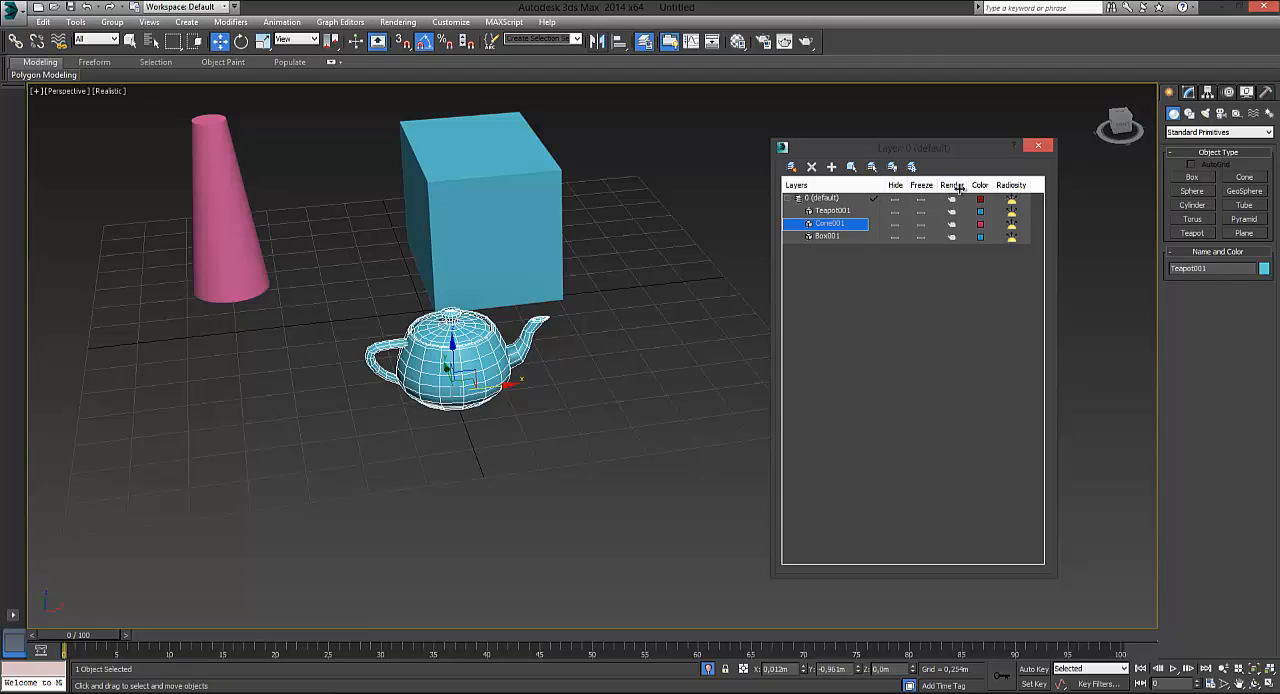
pyautogui.click(980, 240)
pyautogui.click(980, 238)
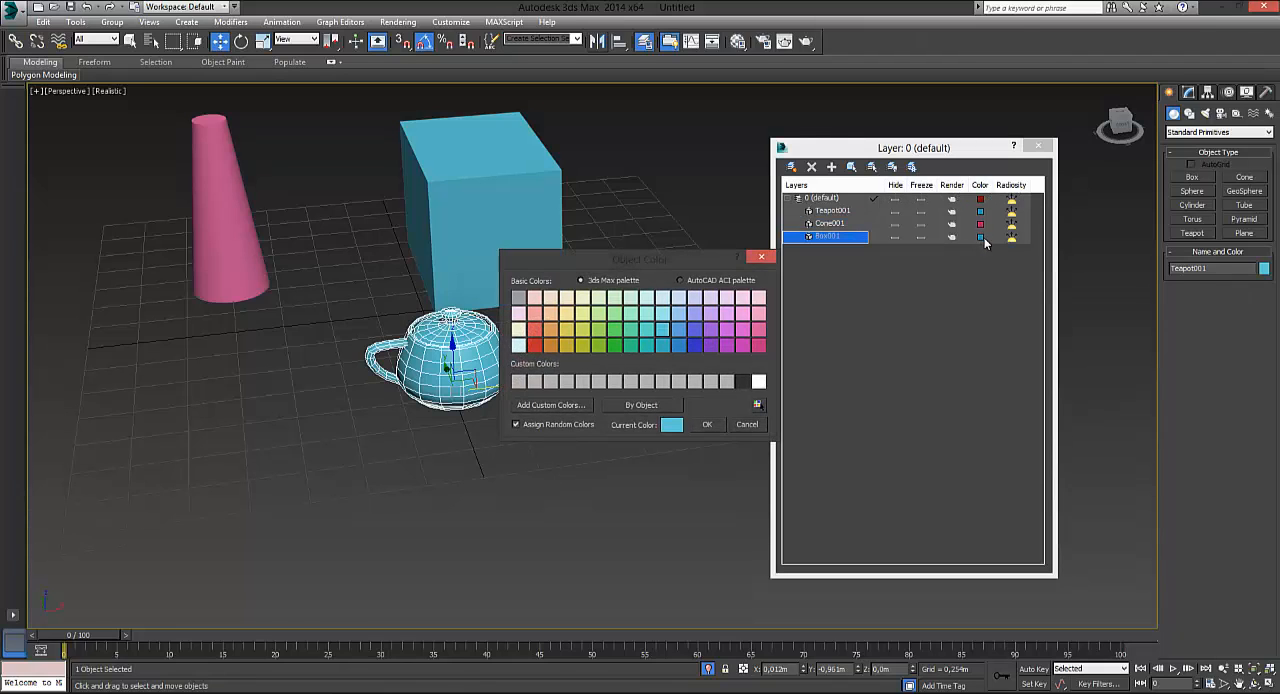
pyautogui.click(758, 344)
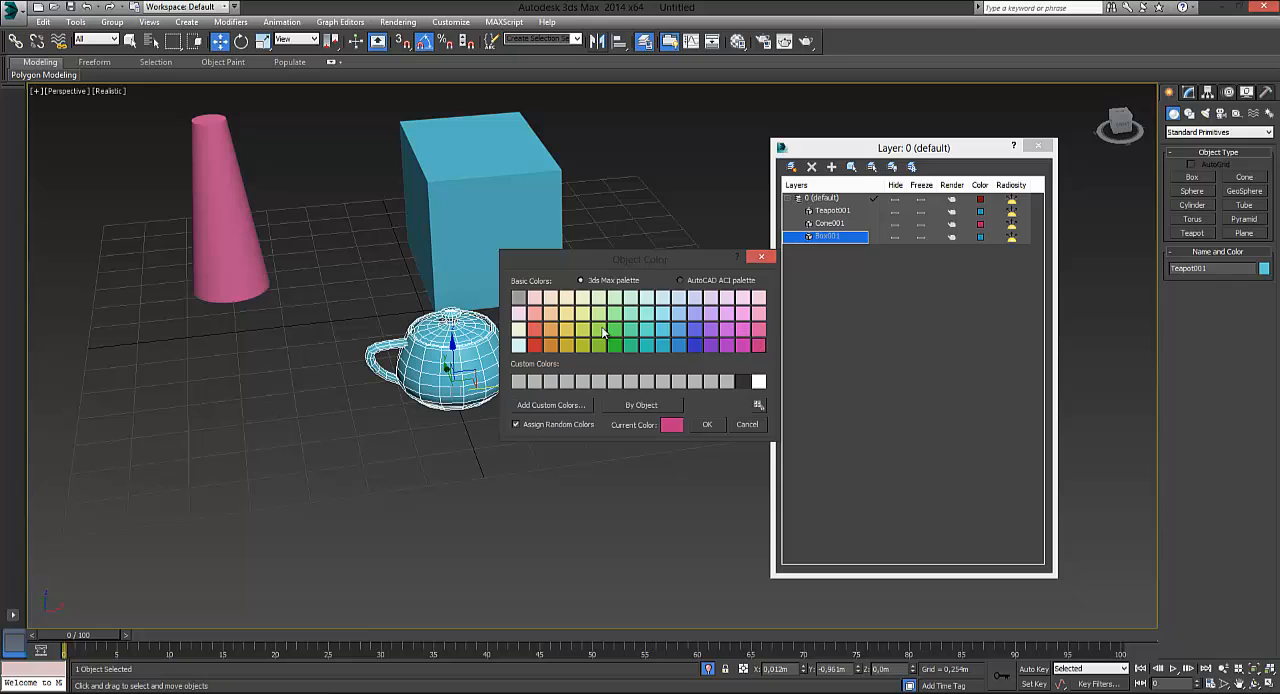
pyautogui.click(534, 345)
pyautogui.click(712, 425)
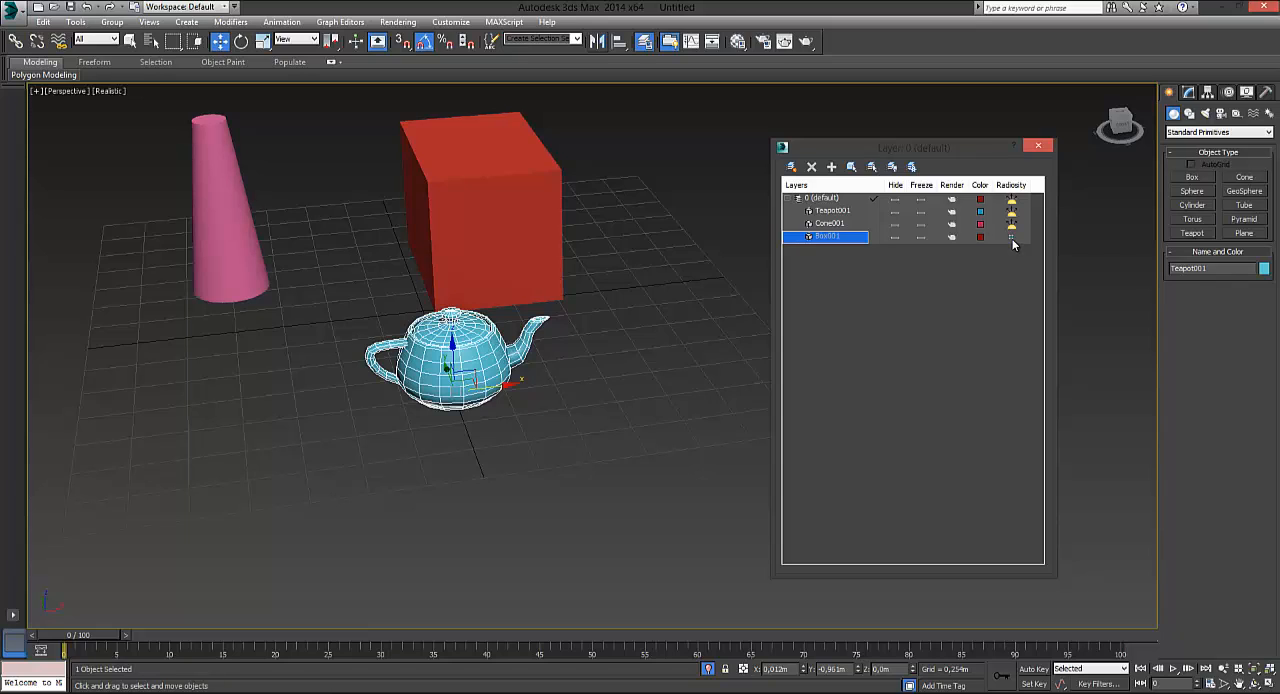
pyautogui.click(1011, 238)
# Freeze the 0 (default) layer, try selecting its objects in the viewport, and unfreeze the layer
pyautogui.click(818, 199)
pyautogui.click(921, 200)
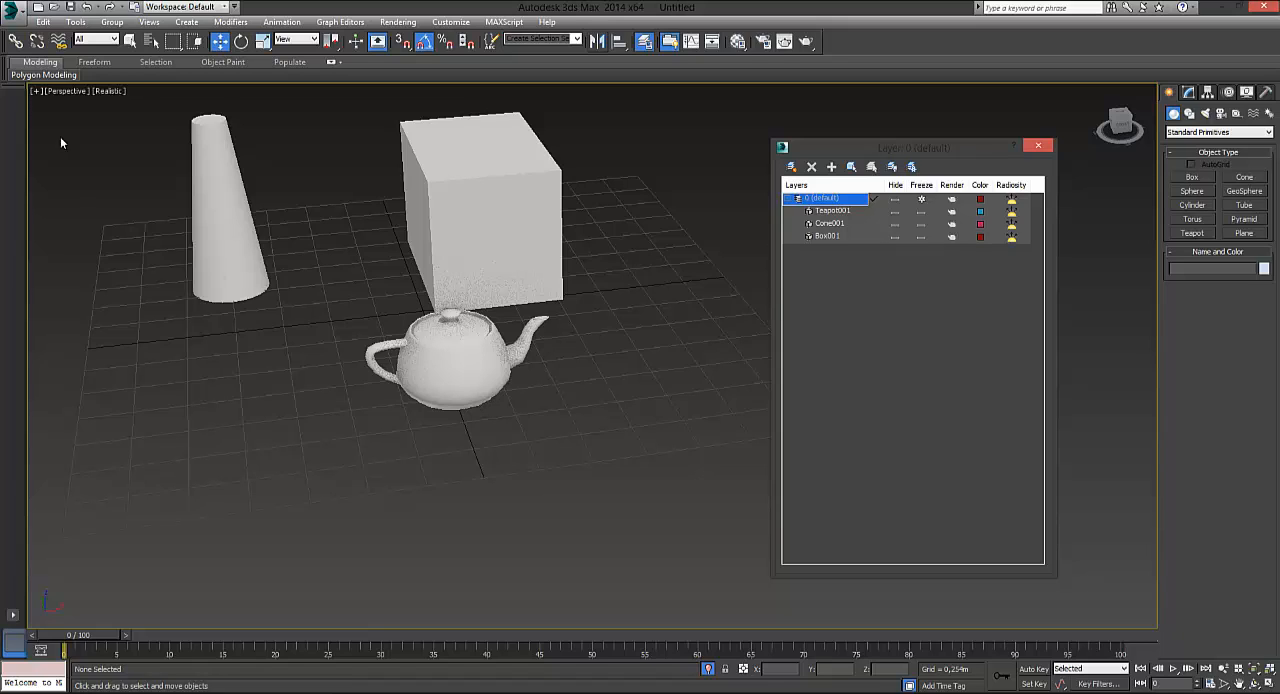
pyautogui.press('q')
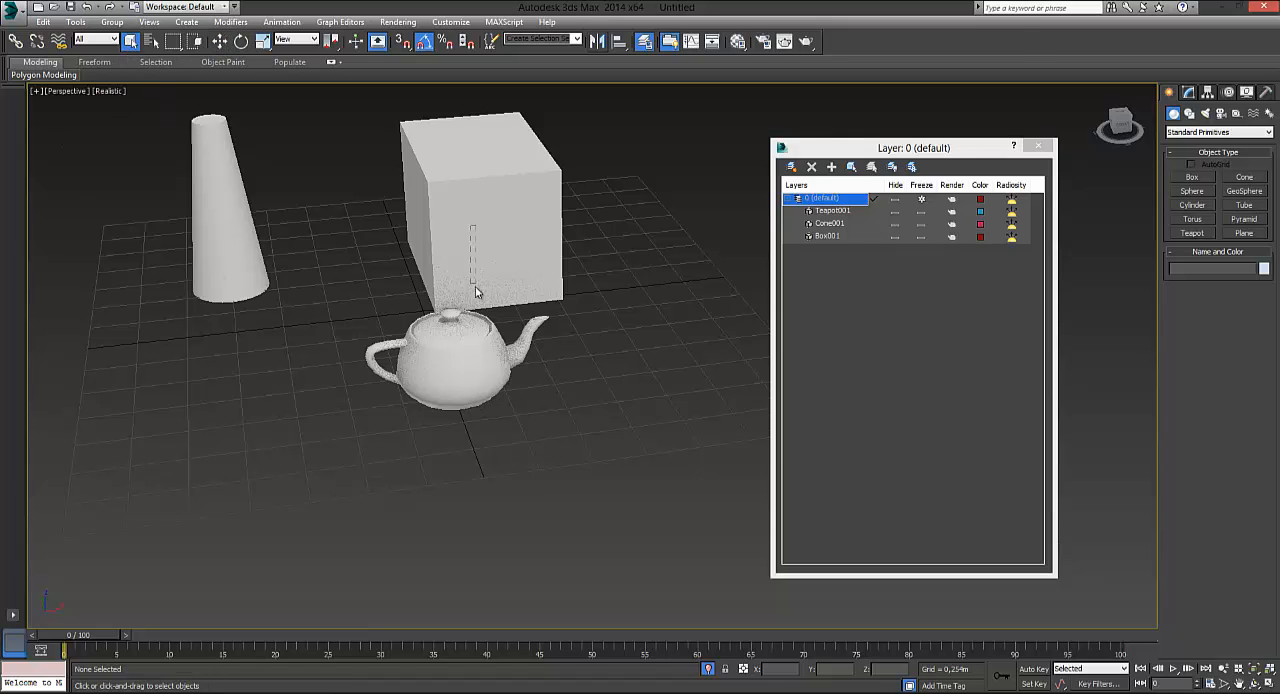
pyautogui.moveTo(349, 181); pyautogui.dragTo(595, 496)
pyautogui.click(65, 91)
pyautogui.click(376, 271)
pyautogui.click(920, 201)
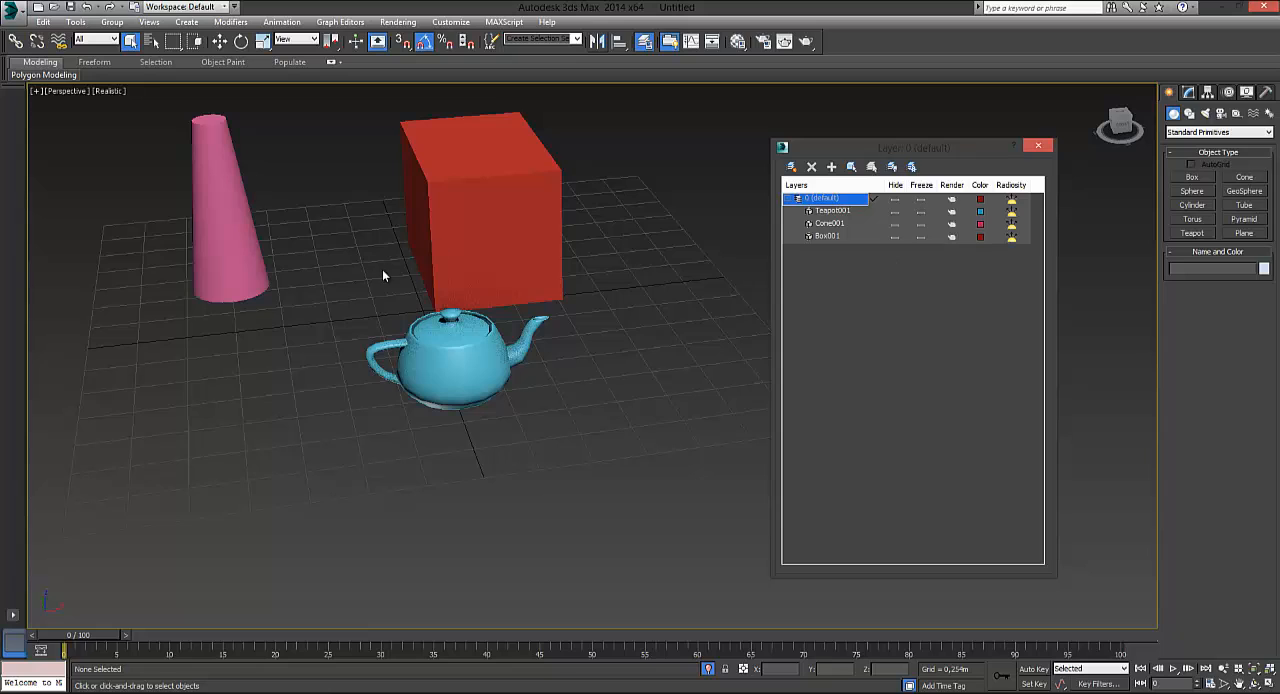
# Create a new layer with the teapot selected and name it Boxes
pyautogui.click(205, 190)
pyautogui.click(452, 362)
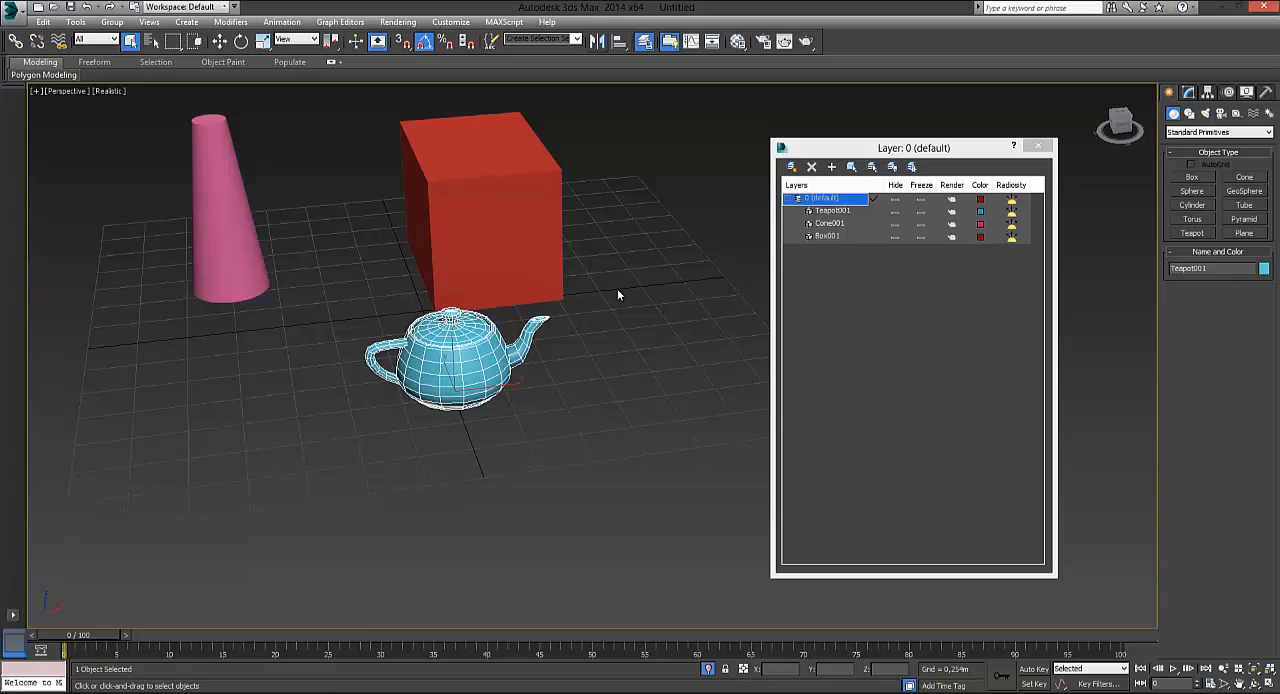
pyautogui.click(796, 199)
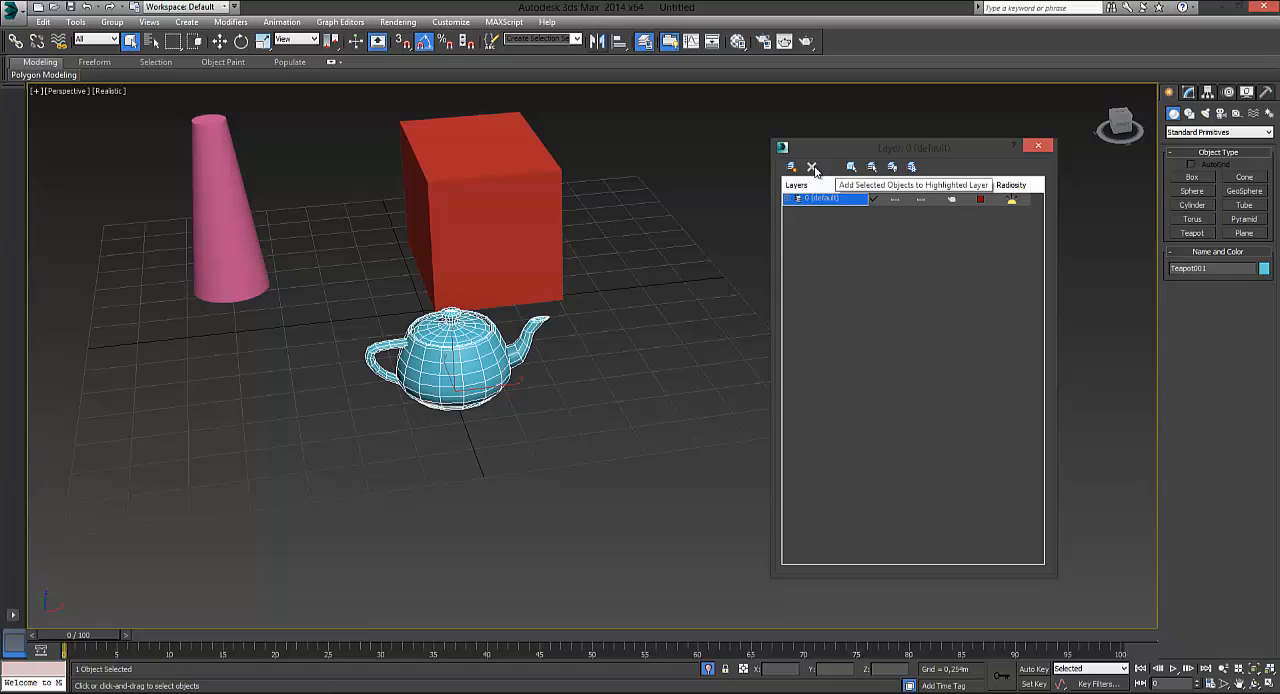
pyautogui.click(795, 200)
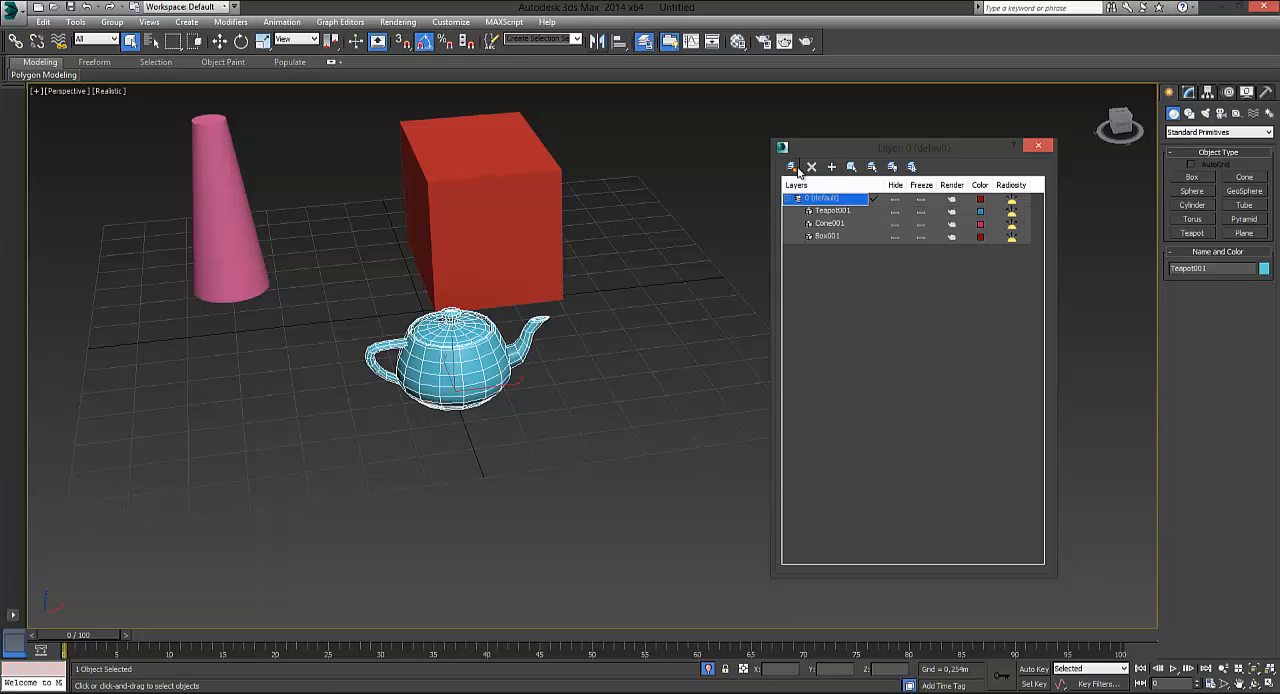
pyautogui.click(791, 166)
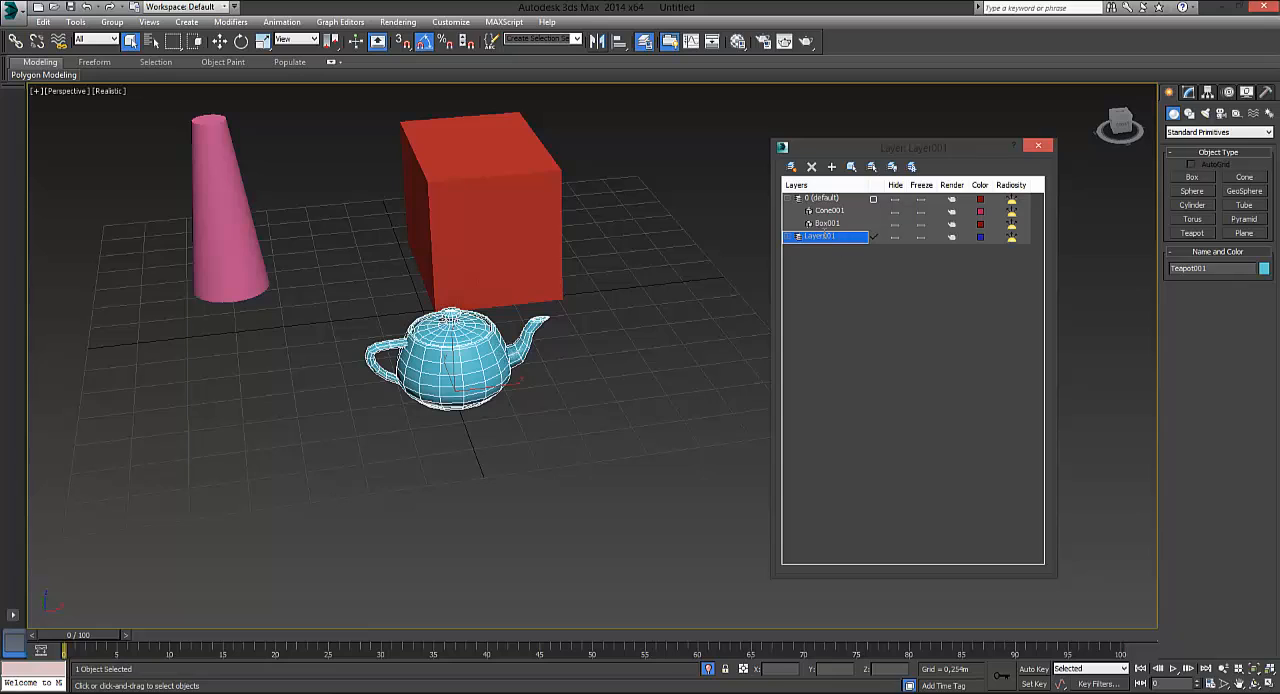
pyautogui.click(840, 236)
pyautogui.write('Boxs')
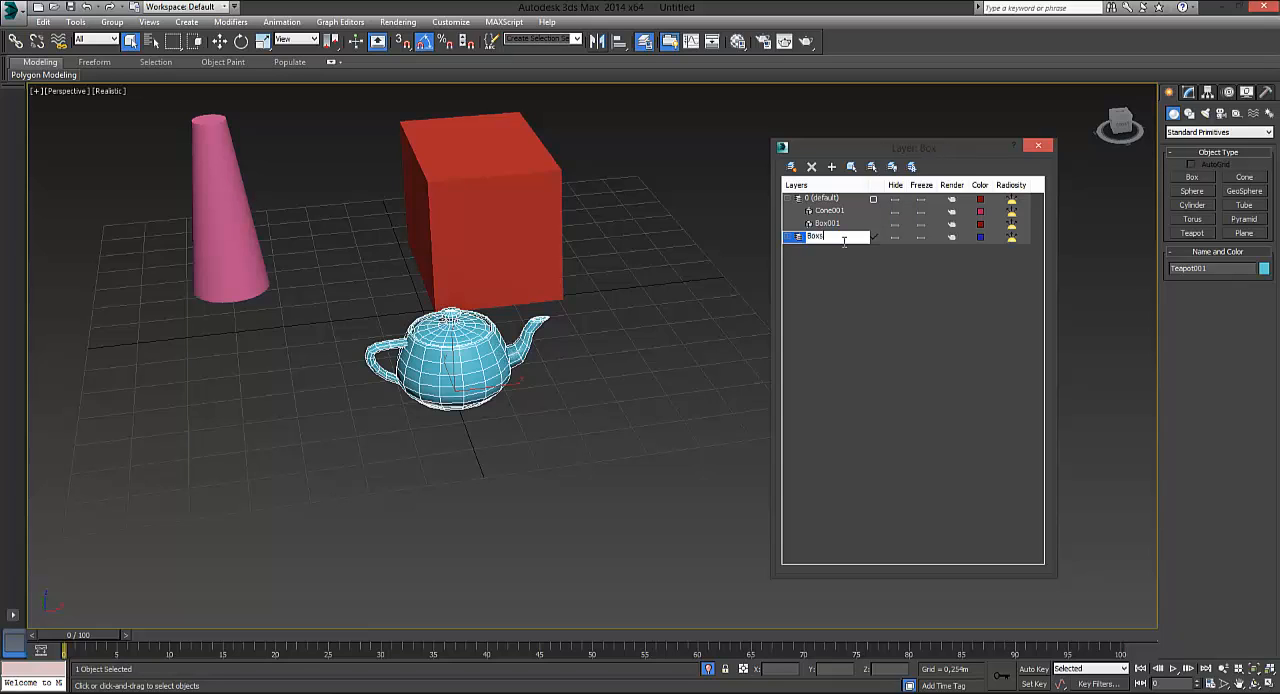
pyautogui.press('Return')
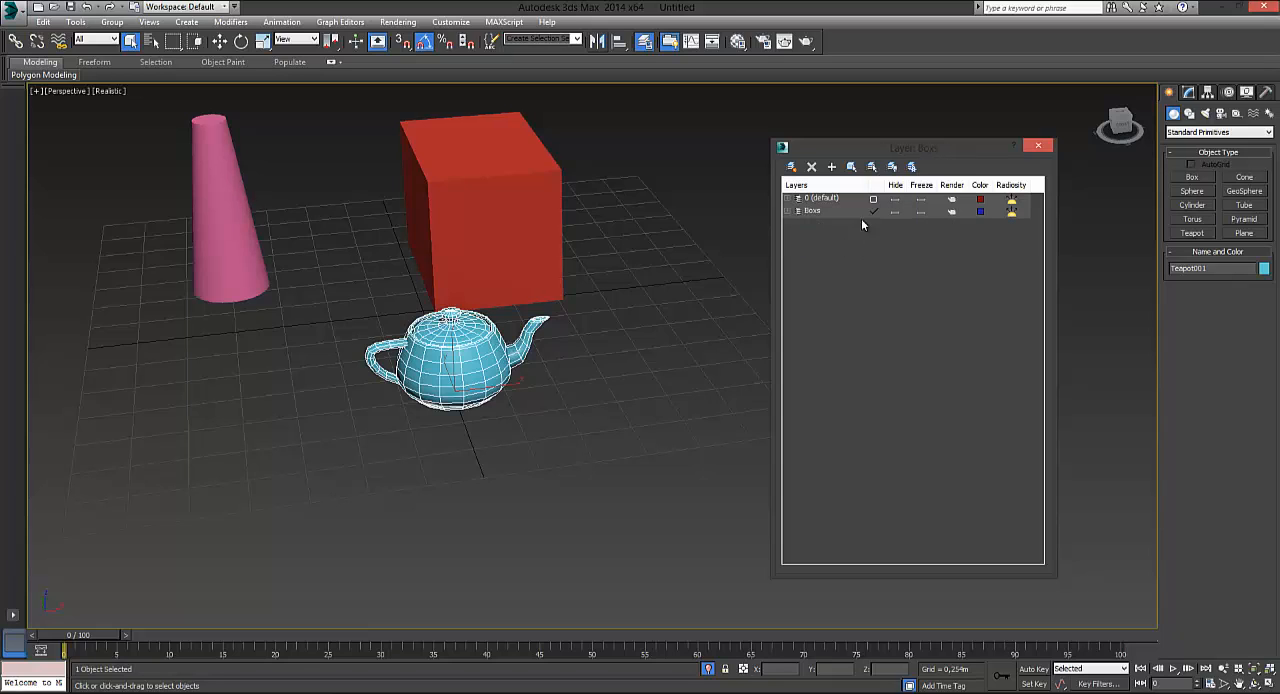
pyautogui.click(823, 213)
pyautogui.click(824, 215)
pyautogui.write('e')
pyautogui.press('Return')
# Create another layer with the teapot still selected and name it Cones
pyautogui.click(791, 168)
pyautogui.click(831, 224)
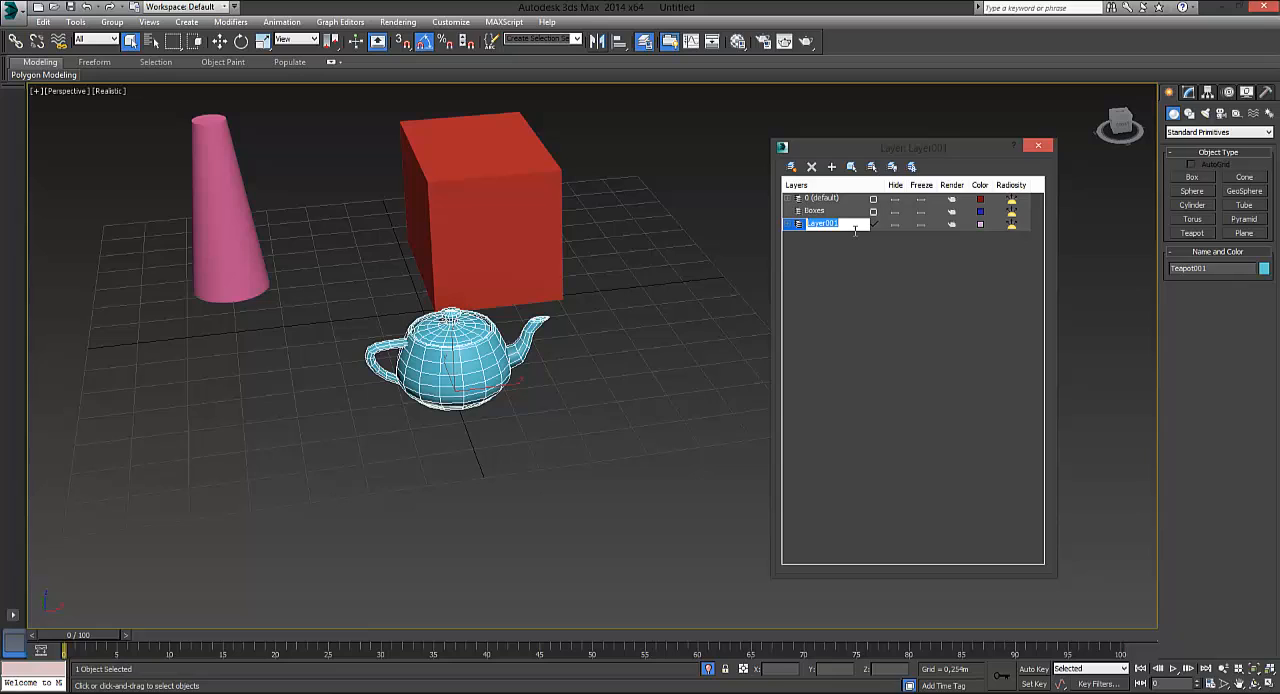
pyautogui.write('Cones')
pyautogui.press('Return')
# Create a third layer containing the selected teapot, name it Teapts and expand it to list its contents
pyautogui.click(791, 168)
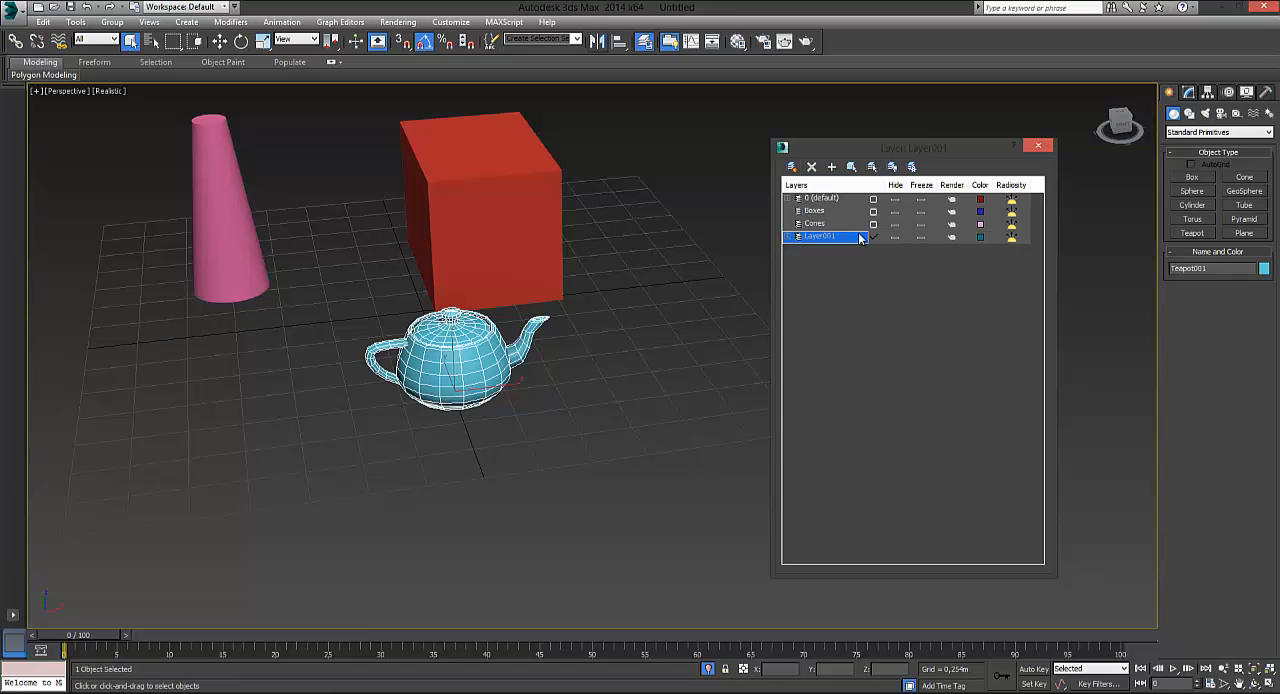
pyautogui.click(860, 237)
pyautogui.write('Teapts')
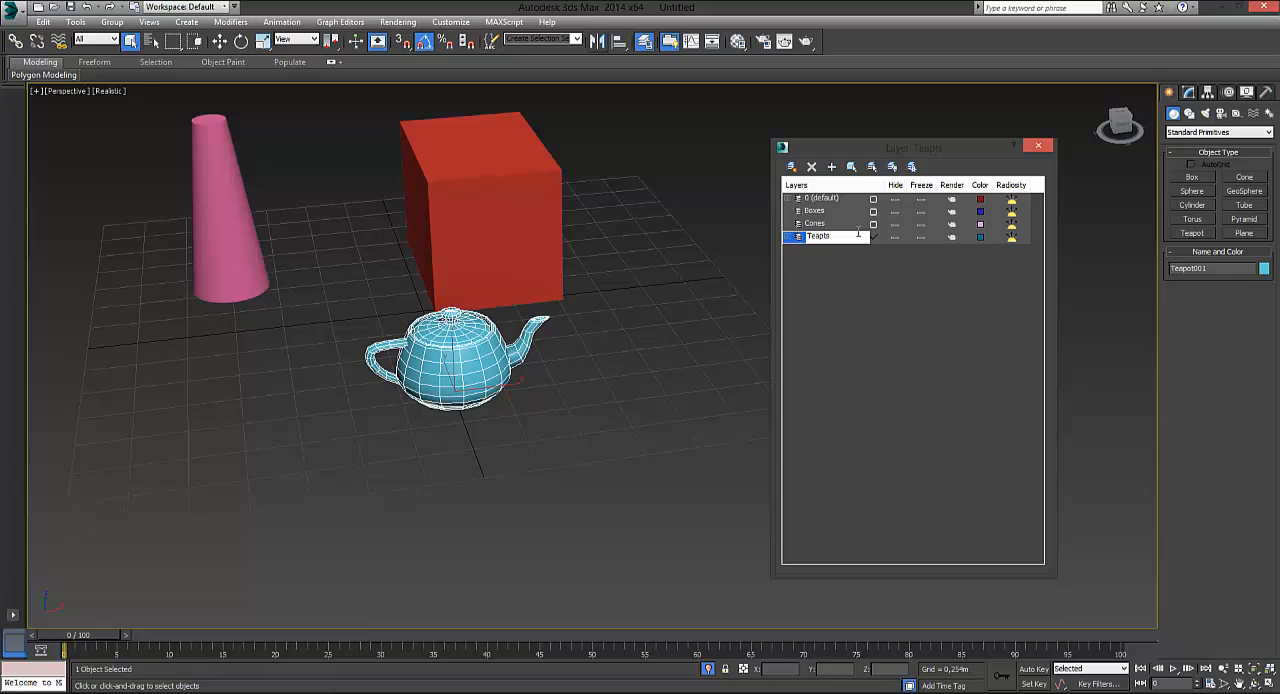
pyautogui.press('Return')
pyautogui.click(797, 237)
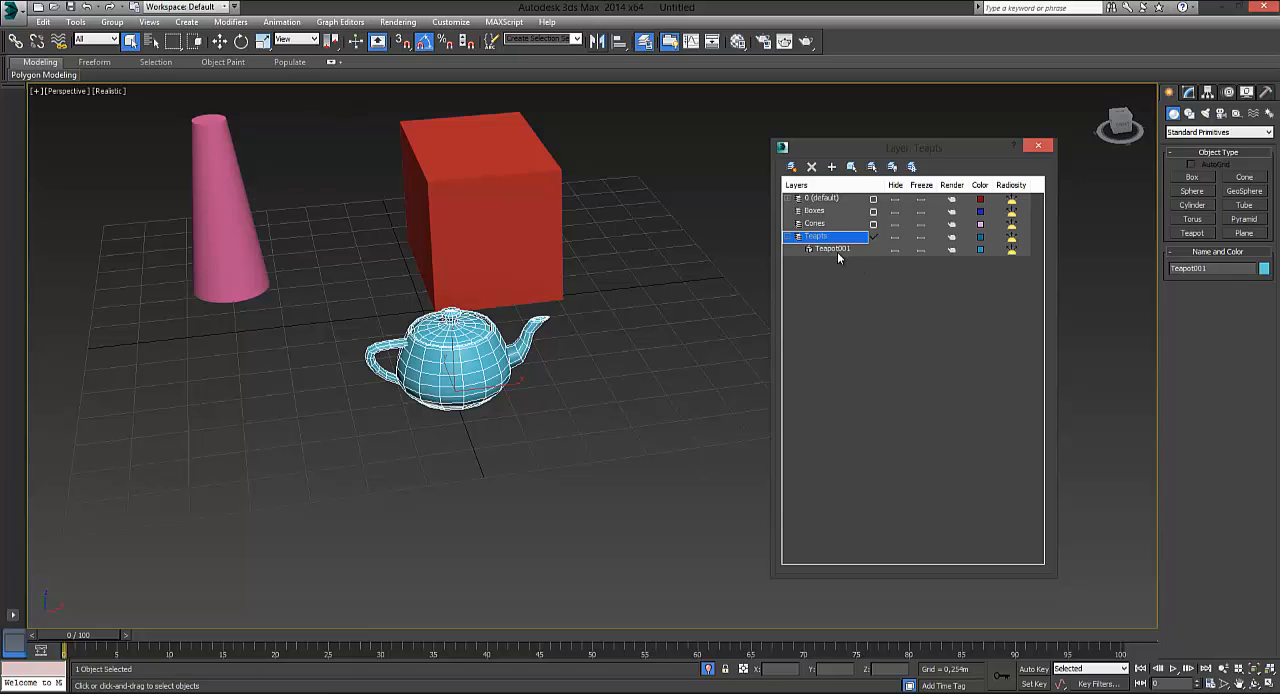
# Select the red box in the viewport and expand the 0 (default) layer to list its objects
pyautogui.click(407, 174)
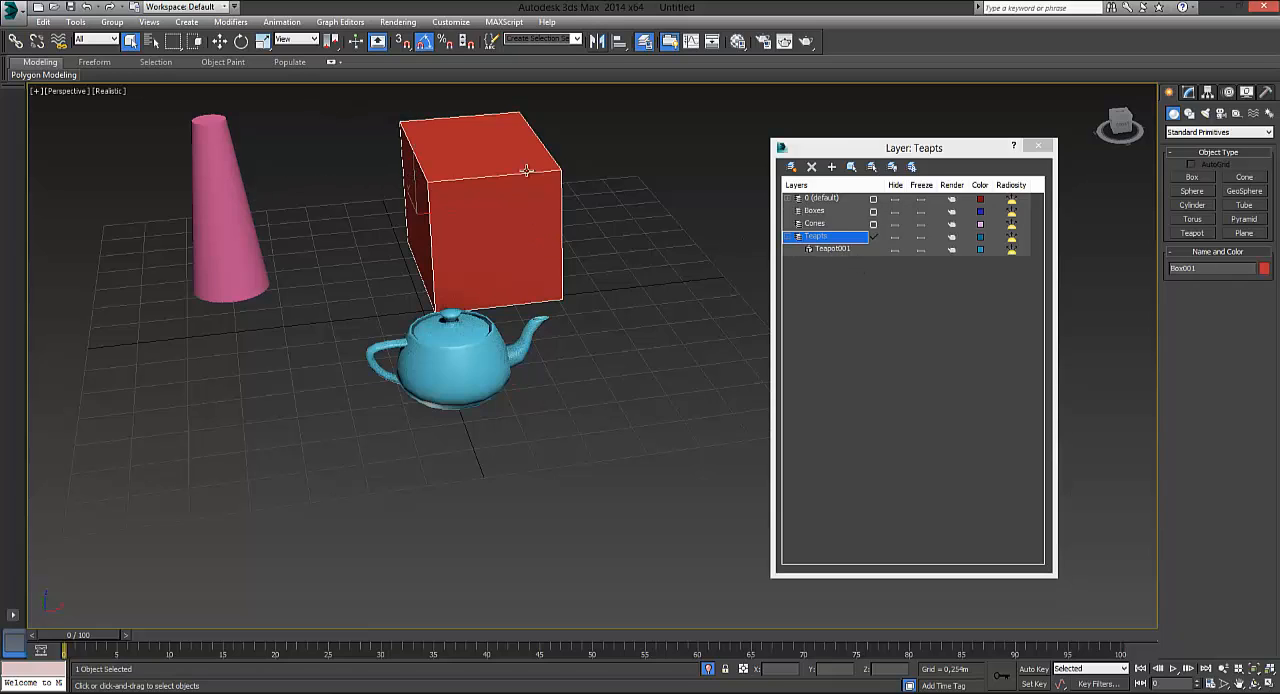
pyautogui.click(812, 212)
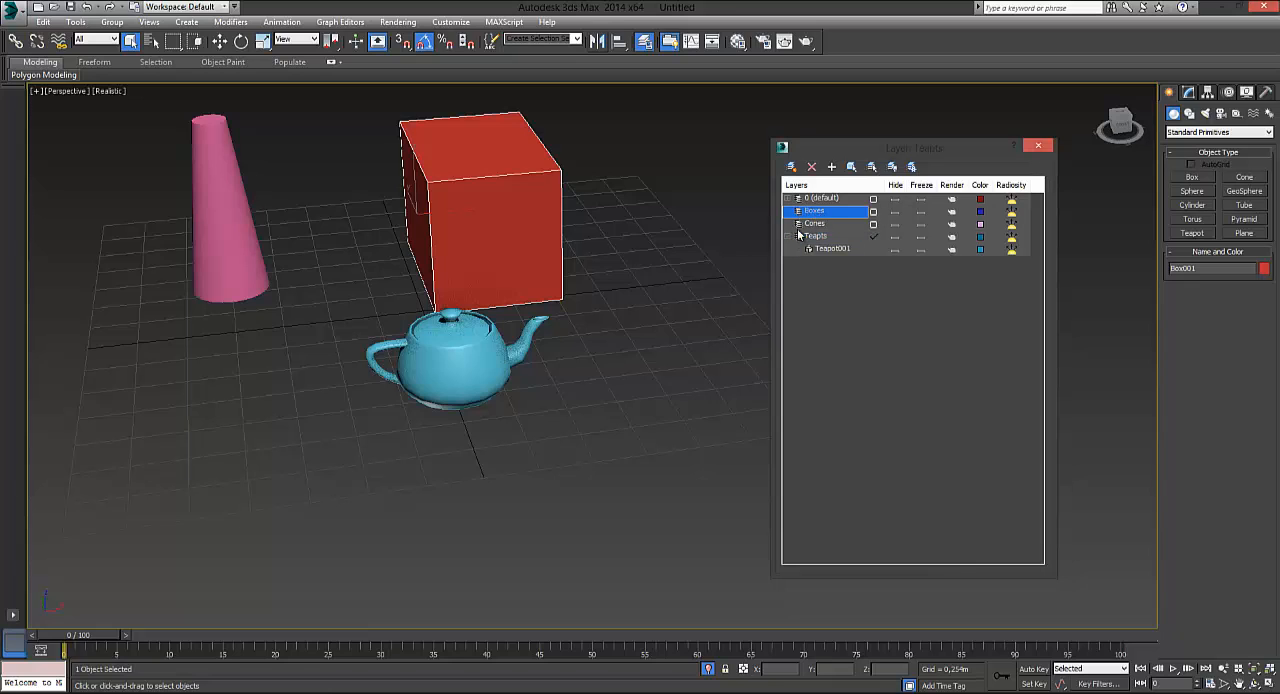
pyautogui.click(789, 199)
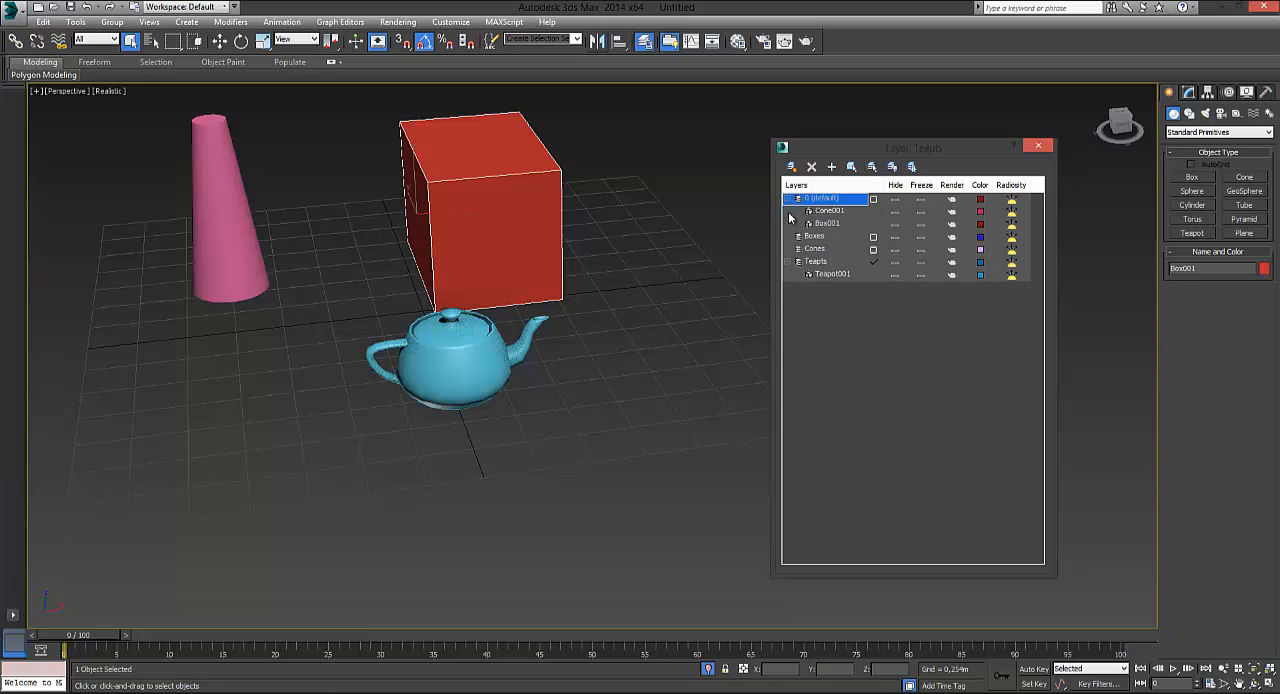
pyautogui.click(828, 224)
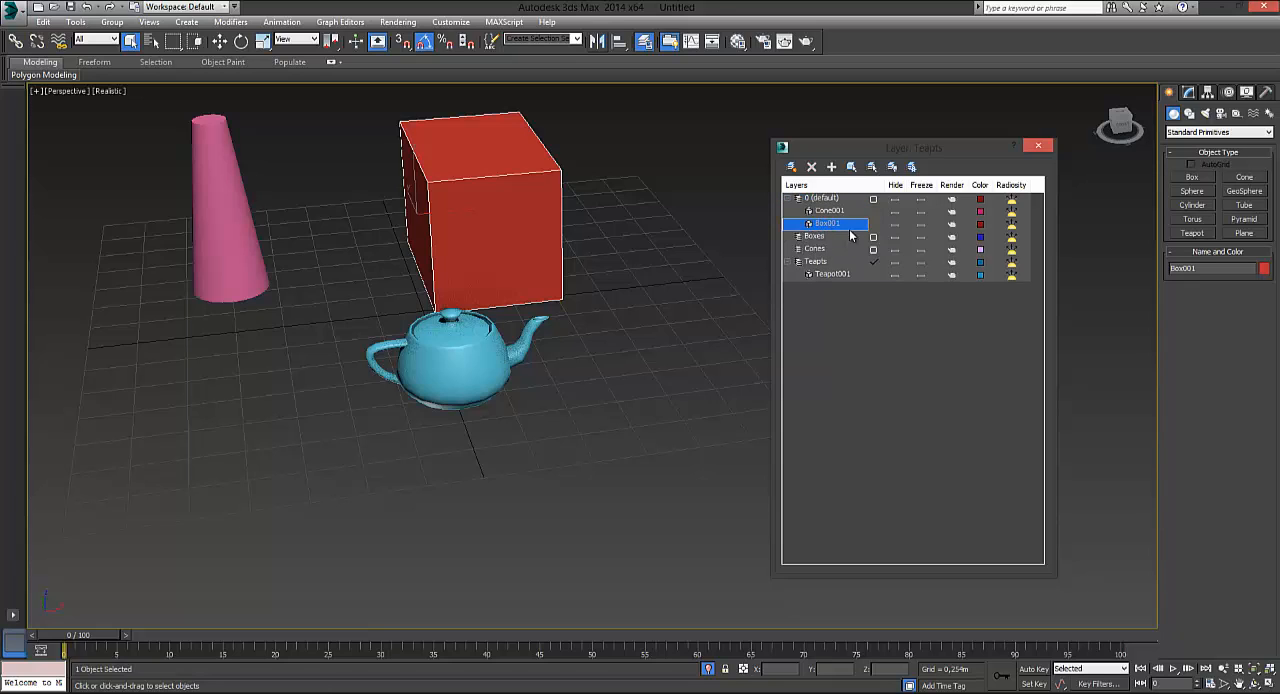
pyautogui.click(821, 238)
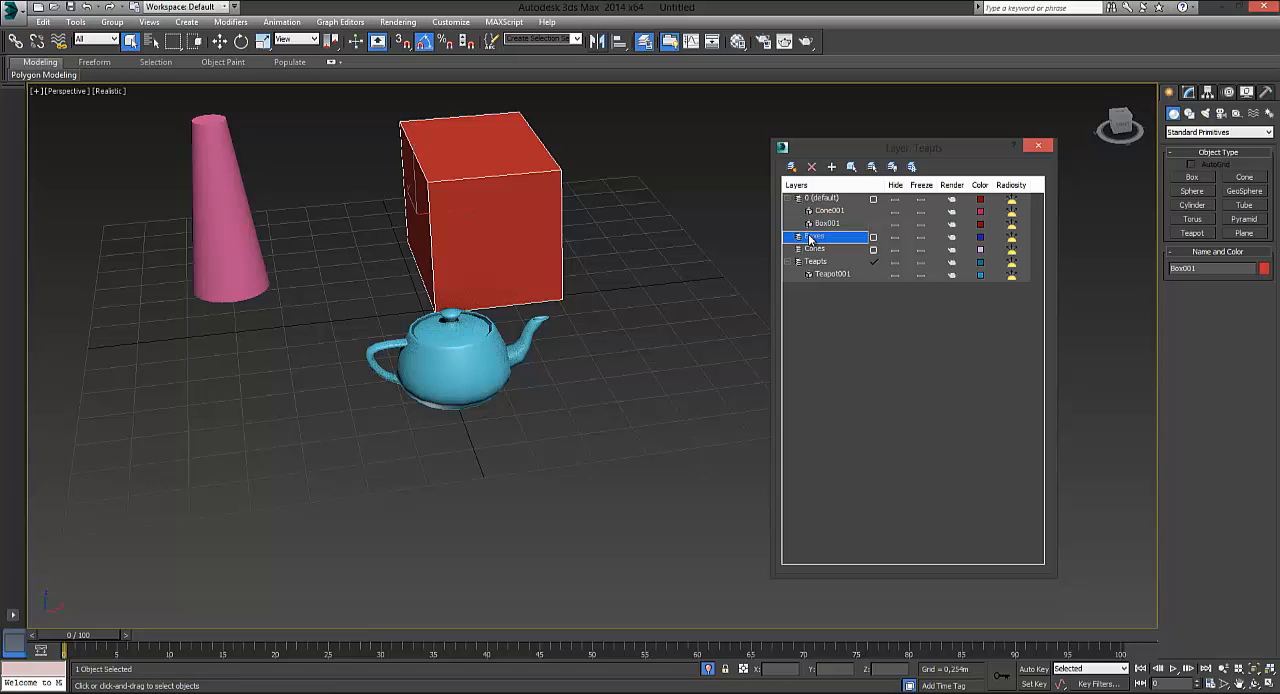
pyautogui.click(827, 224)
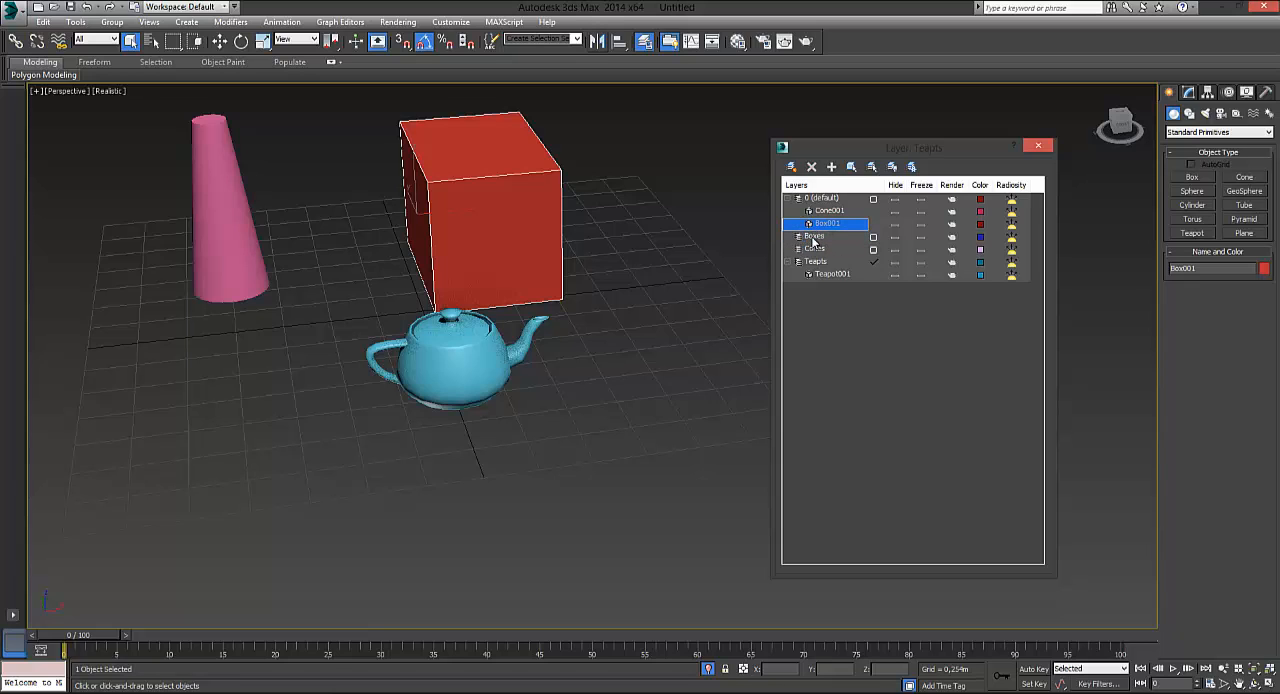
pyautogui.rightClick(808, 221)
pyautogui.click(797, 227)
pyautogui.click(809, 225)
pyautogui.click(741, 538)
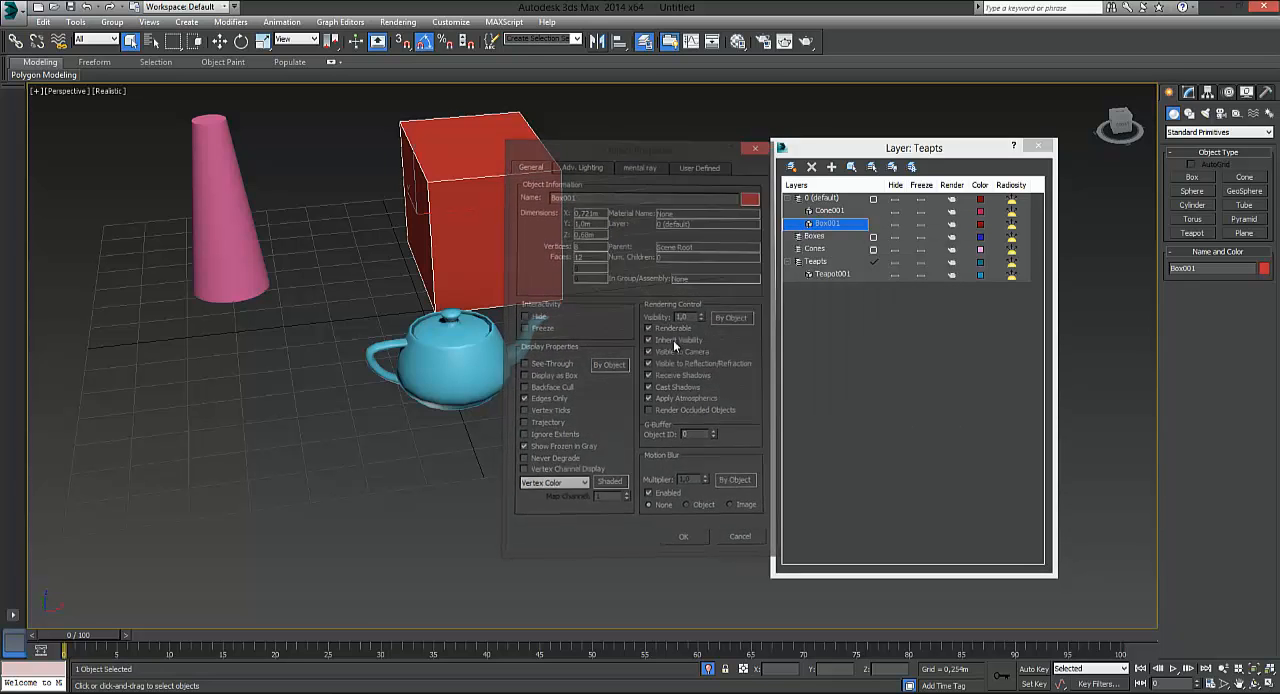
# Add the selected box to the Boxes layer and expand that layer
pyautogui.click(816, 237)
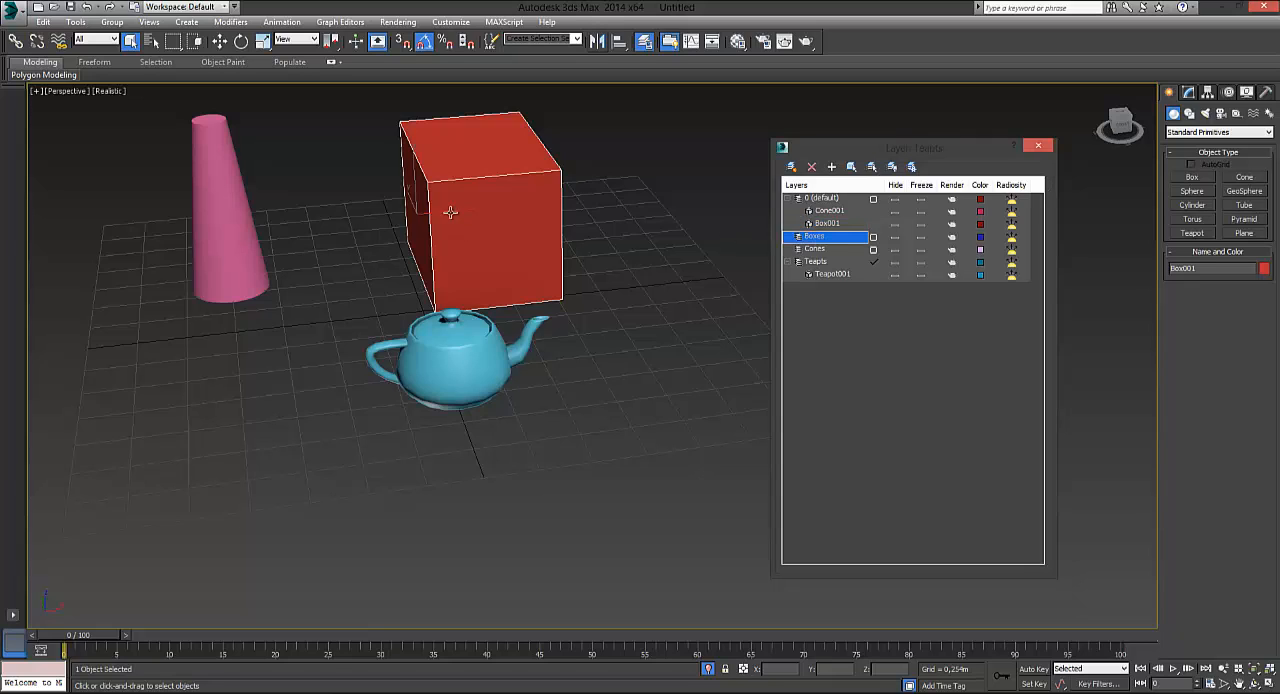
pyautogui.click(832, 167)
pyautogui.click(787, 223)
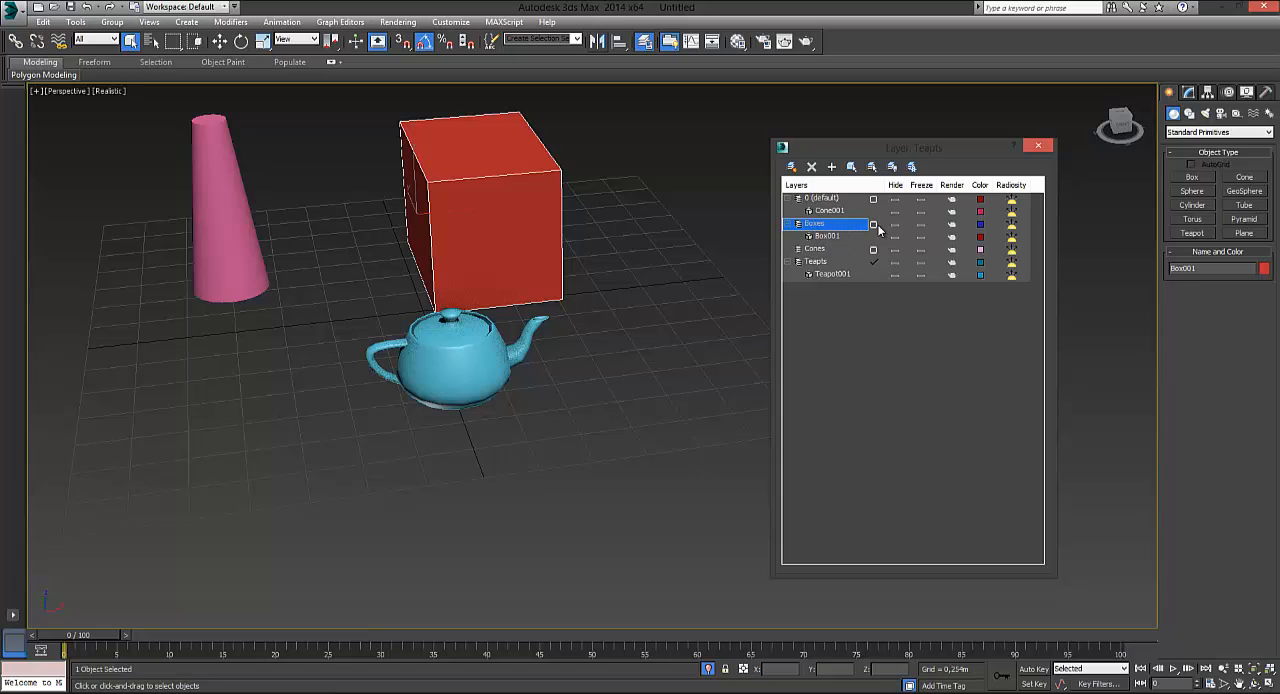
# Select the pink cone, add it to the Cones layer and expand that layer
pyautogui.click(828, 212)
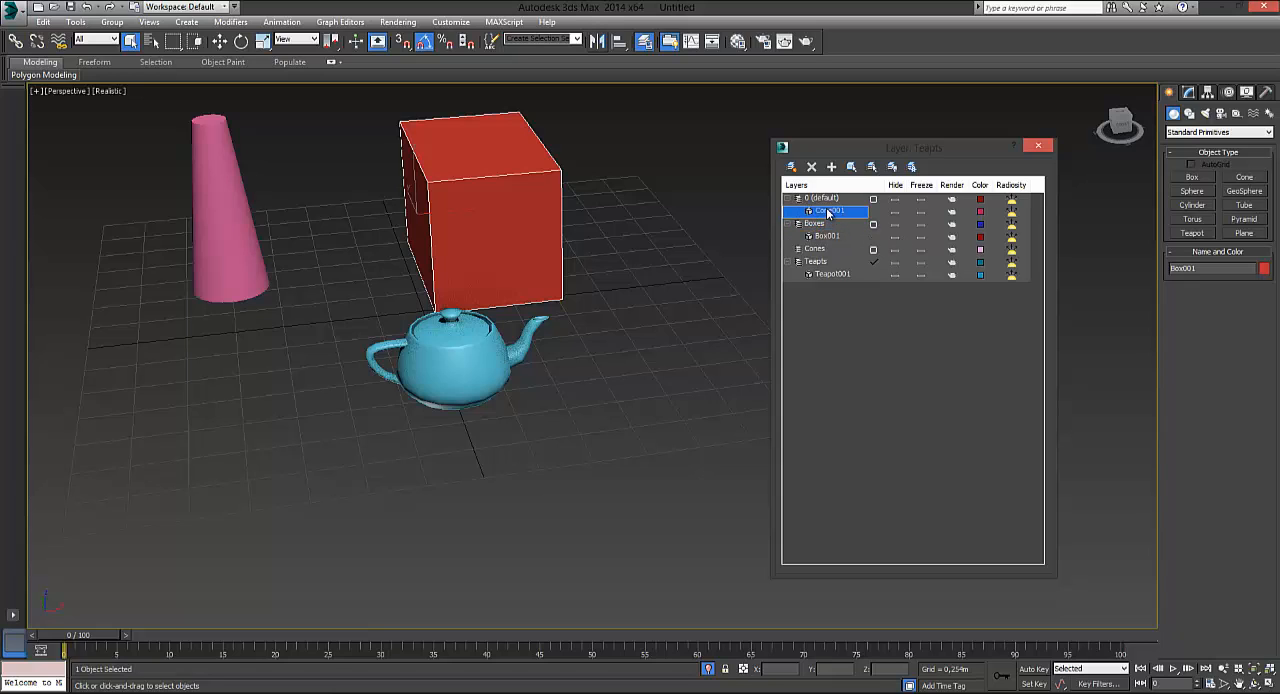
pyautogui.click(222, 193)
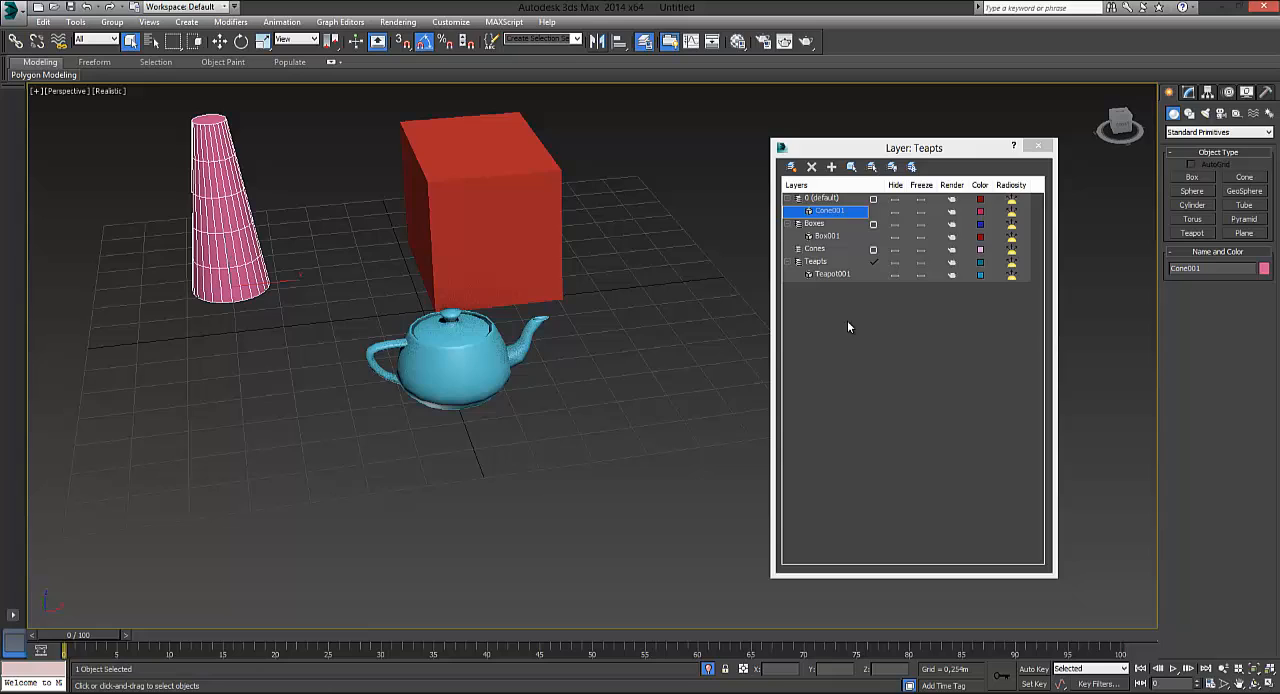
pyautogui.click(812, 249)
pyautogui.click(831, 167)
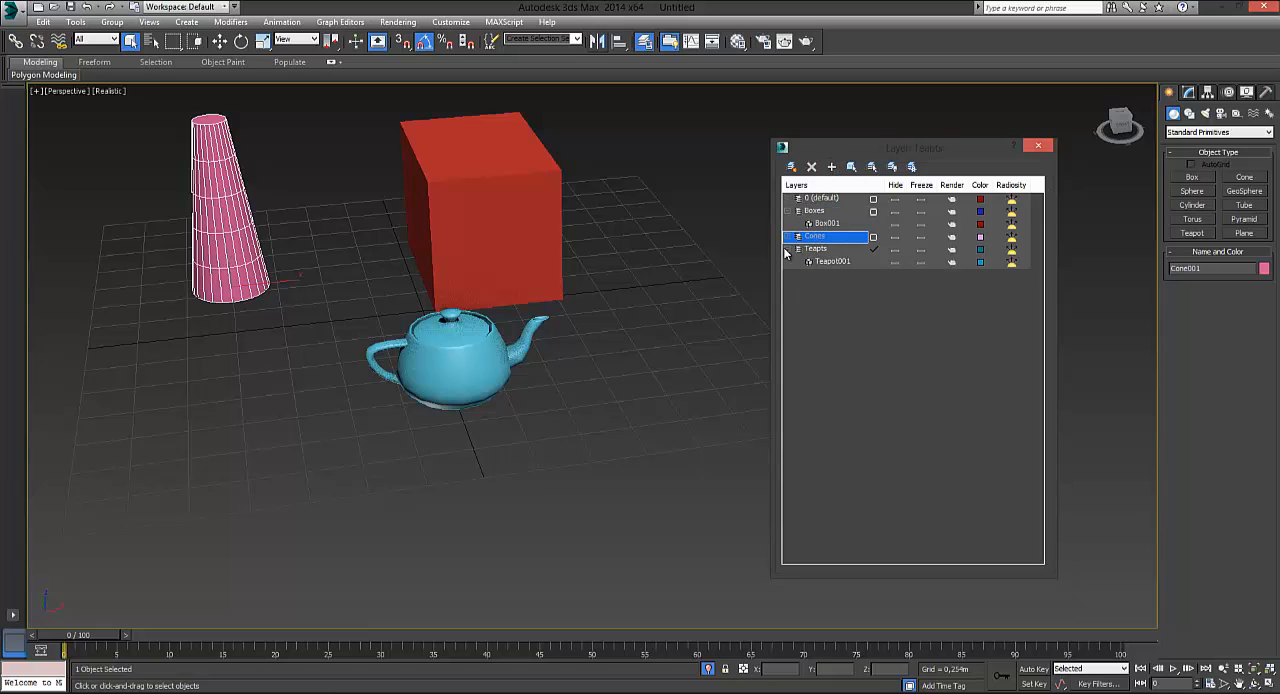
pyautogui.click(789, 237)
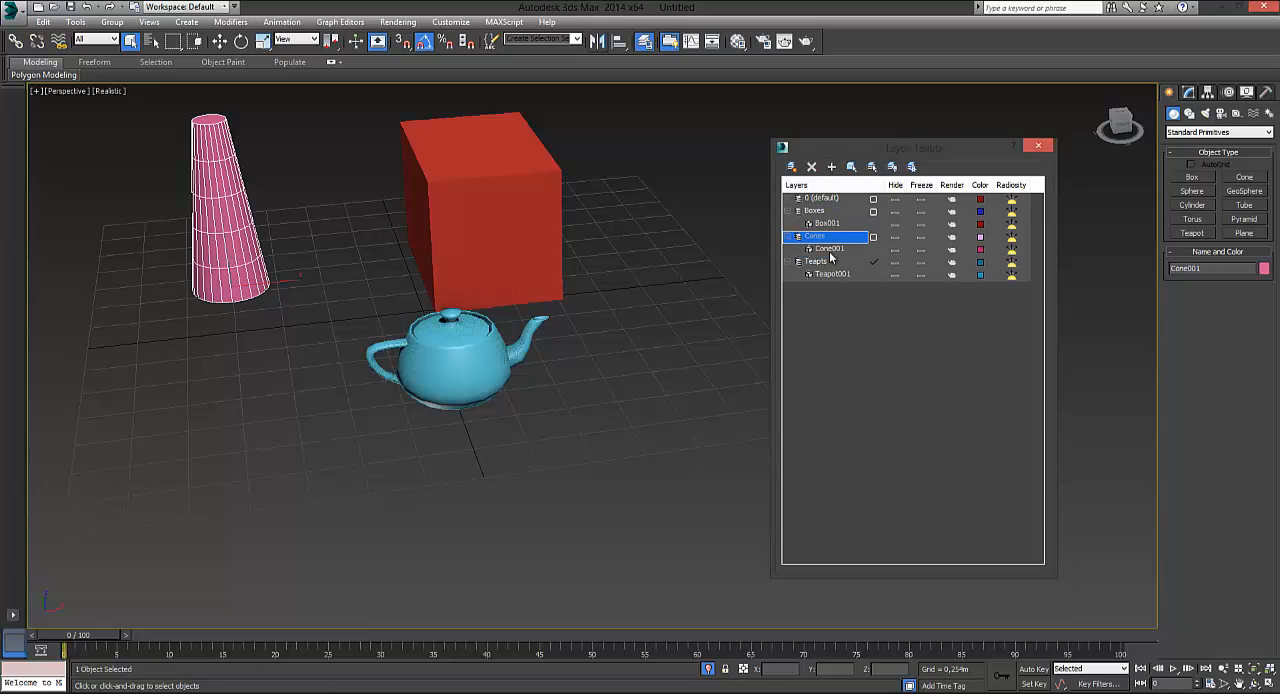
# Make 0 (default) the current layer and dismiss its context options without choosing any
pyautogui.click(819, 200)
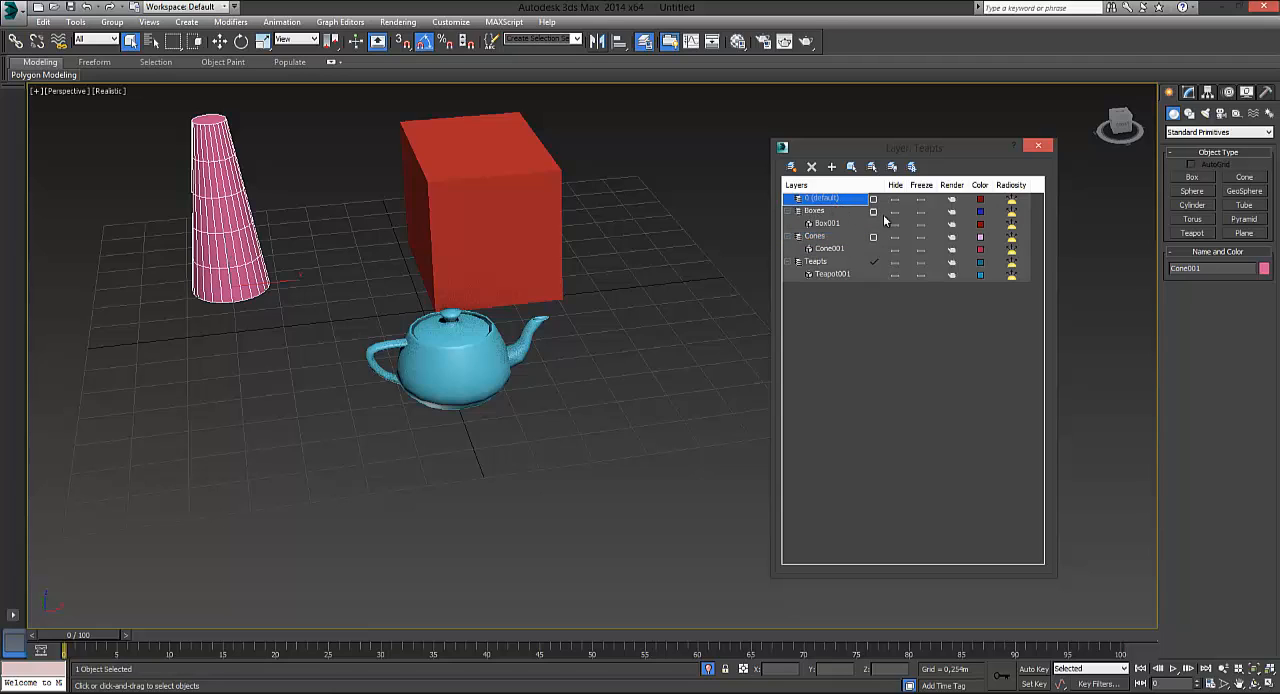
pyautogui.doubleClick(830, 201)
pyautogui.rightClick(810, 199)
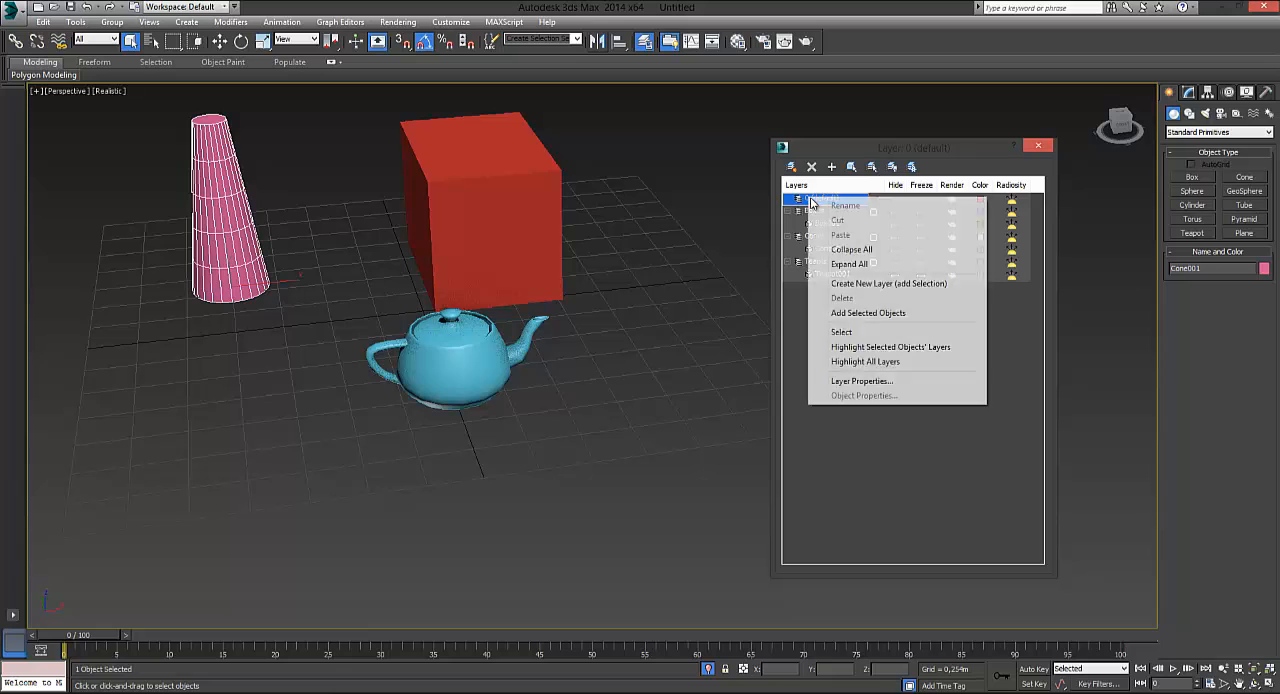
pyautogui.click(789, 314)
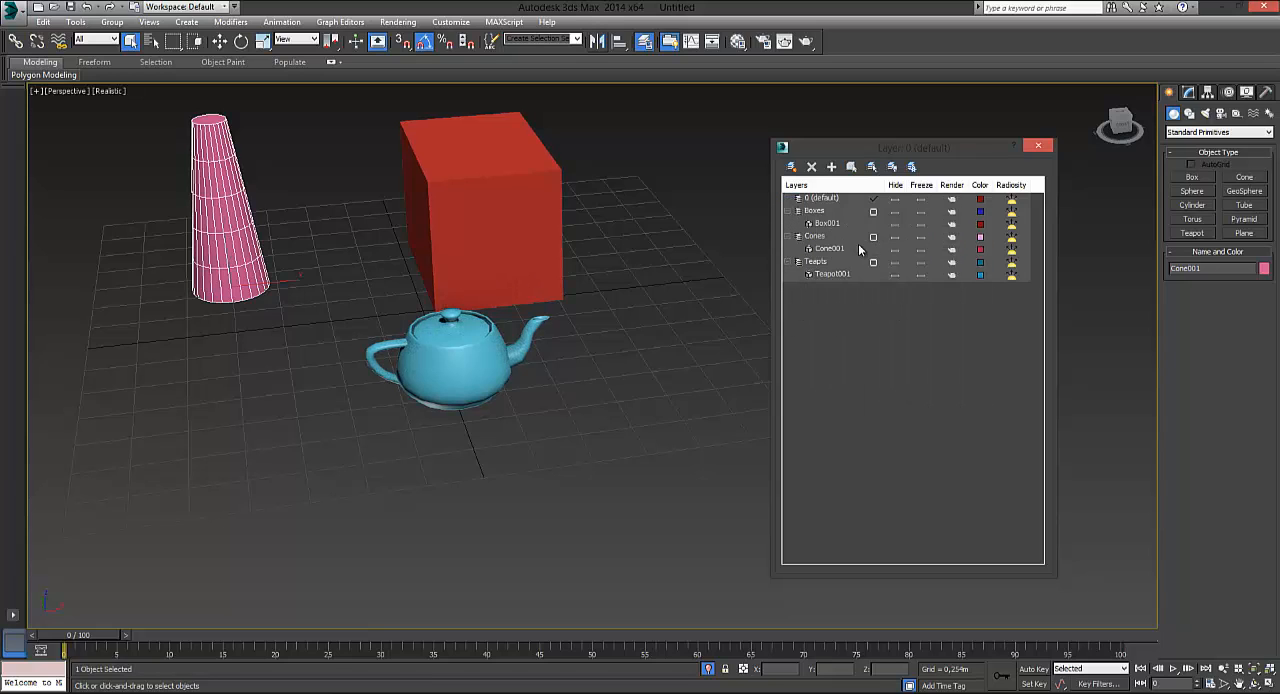
# Hide the Boxes layer and show it again
pyautogui.click(895, 212)
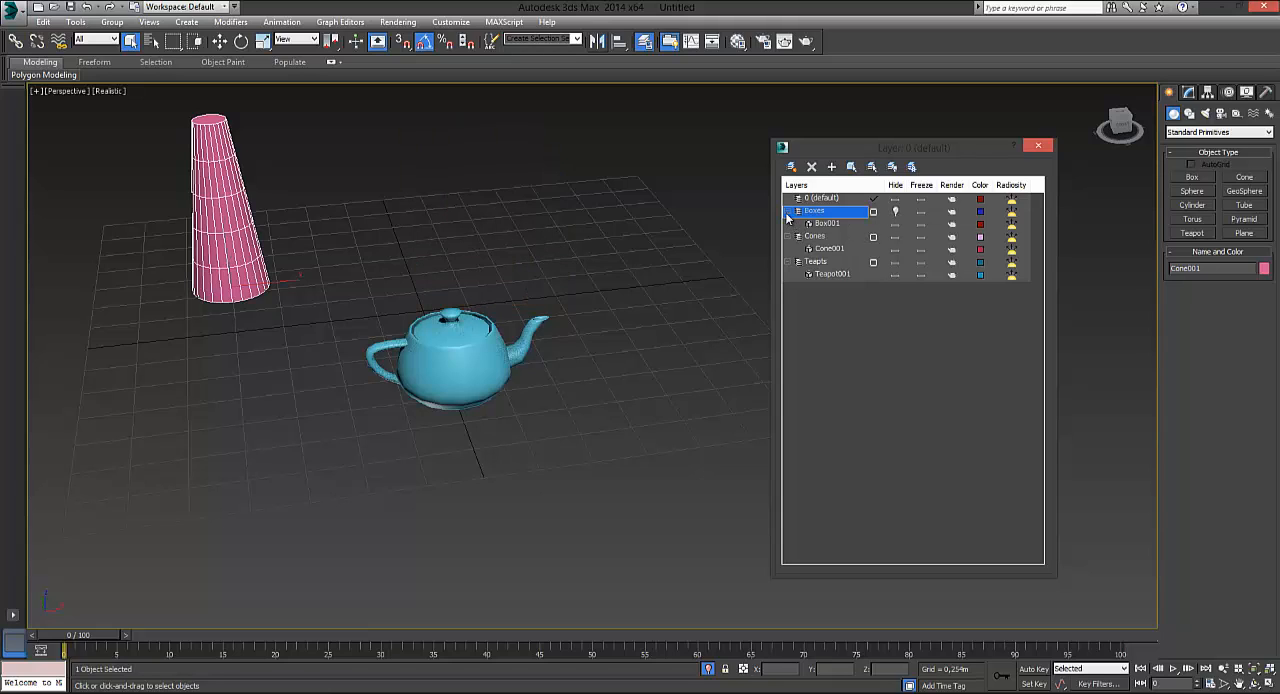
pyautogui.click(897, 214)
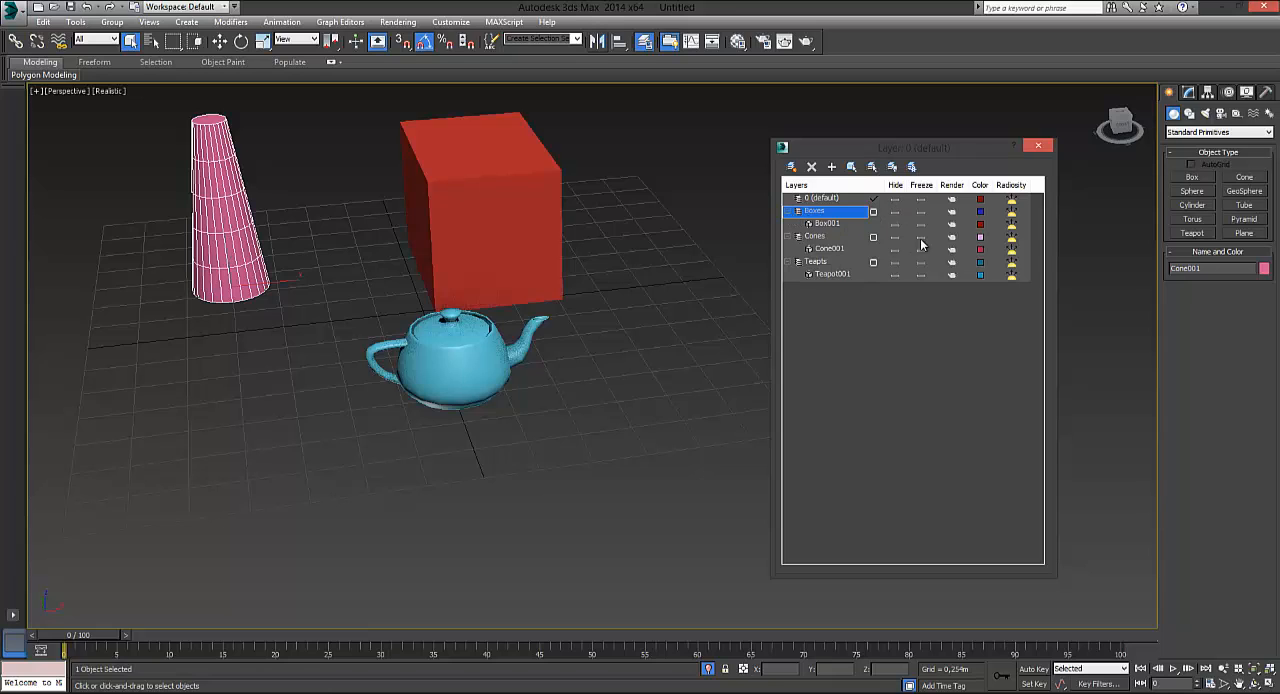
# Freeze the Boxes layer and try selecting the teapot and the frozen box in the viewport
pyautogui.click(921, 212)
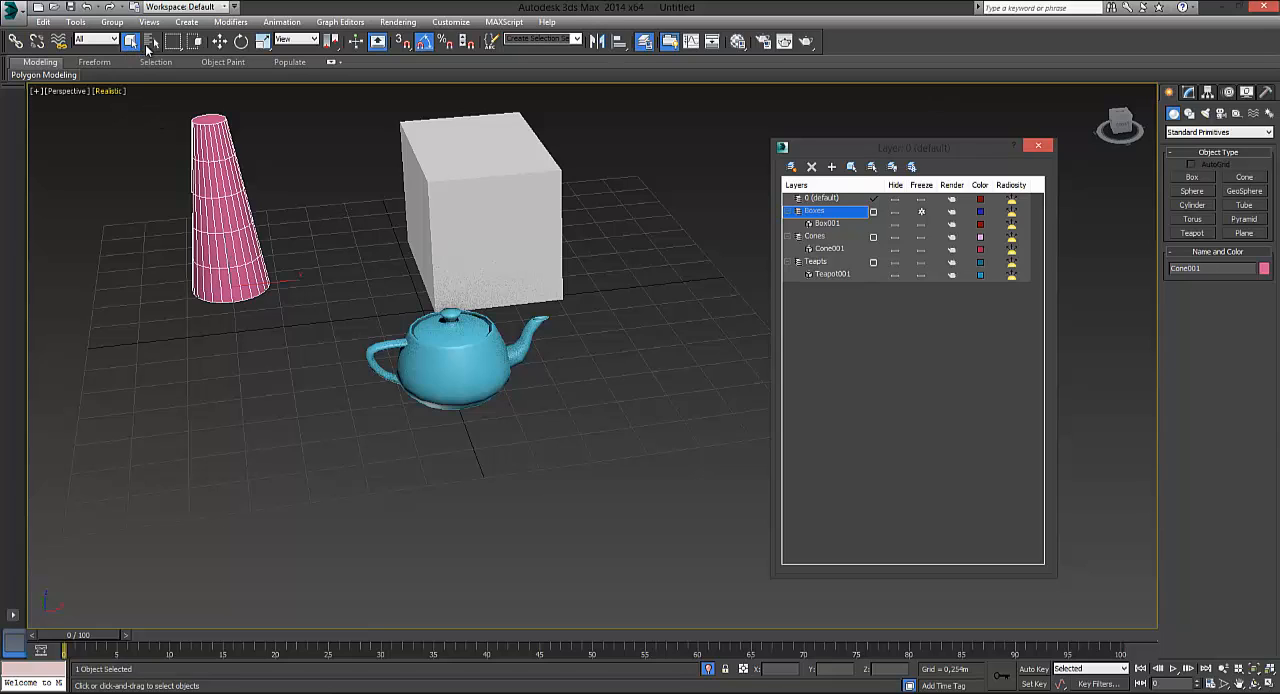
pyautogui.click(131, 44)
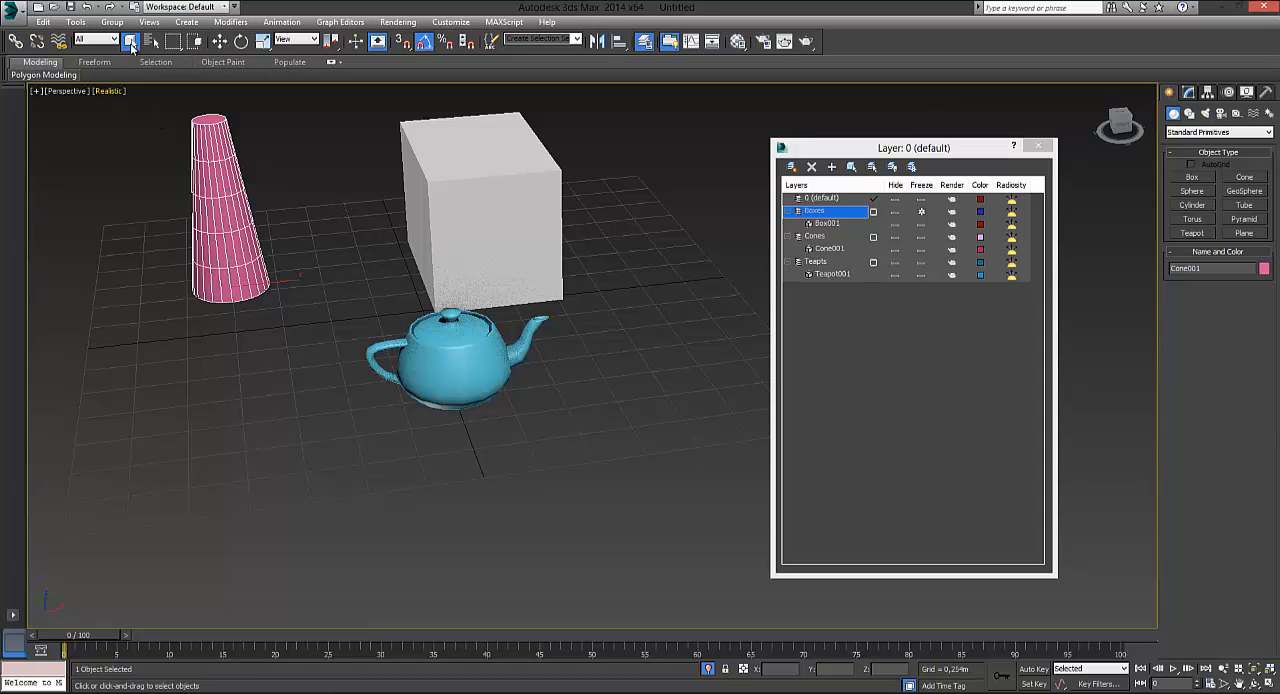
pyautogui.click(467, 362)
pyautogui.click(430, 217)
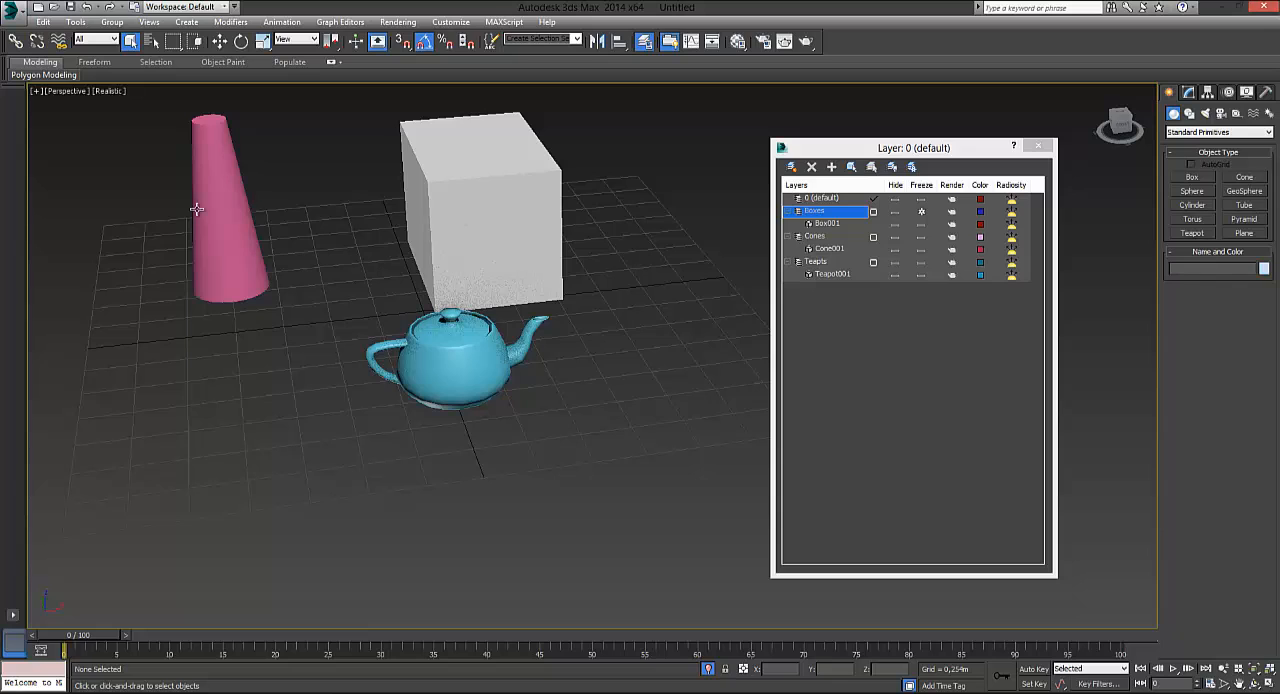
# Test selecting the cone, teapot and frozen box in the viewport, clear the selection and unfreeze the Boxes layer
pyautogui.click(198, 210)
pyautogui.click(418, 217)
pyautogui.click(439, 349)
pyautogui.click(308, 208)
pyautogui.click(244, 213)
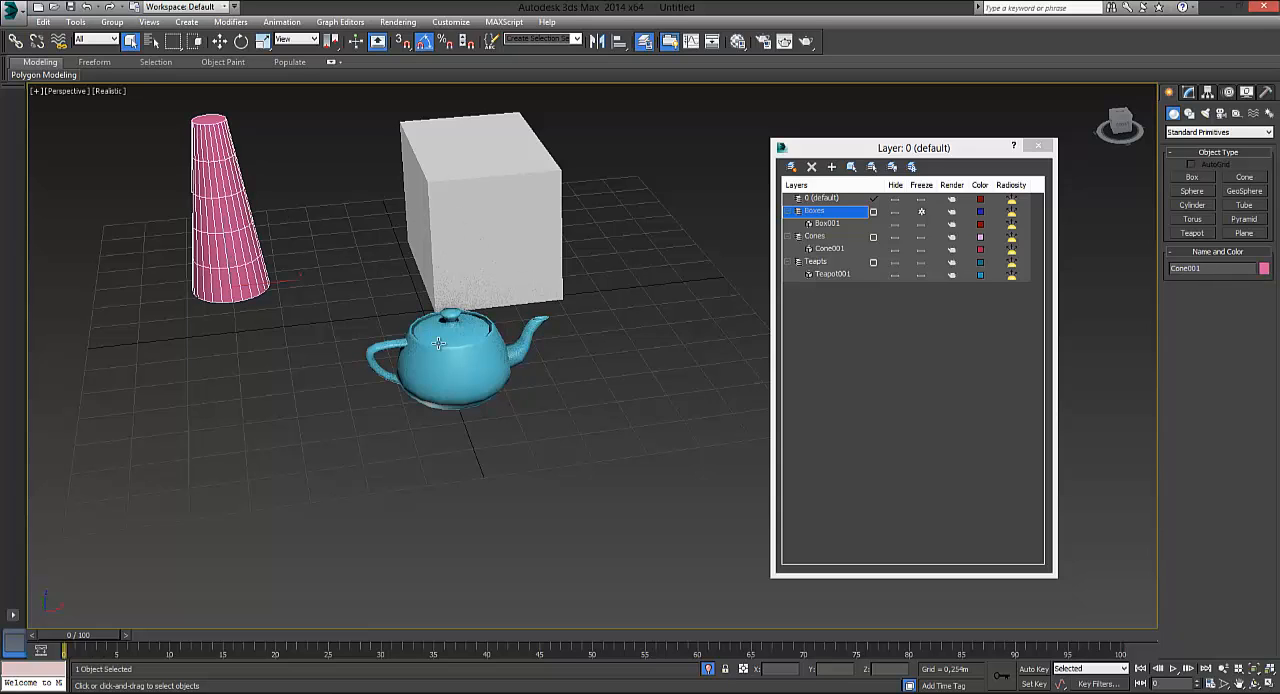
pyautogui.click(484, 355)
pyautogui.moveTo(336, 228); pyautogui.dragTo(323, 194)
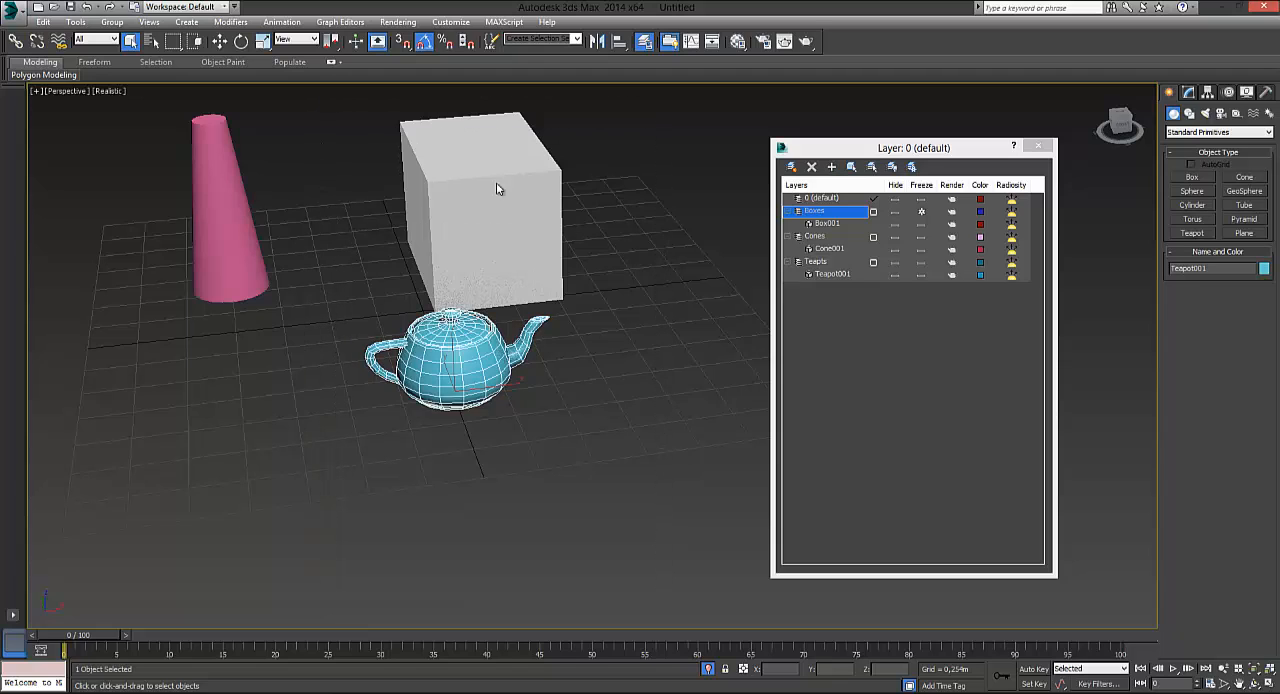
pyautogui.click(450, 153)
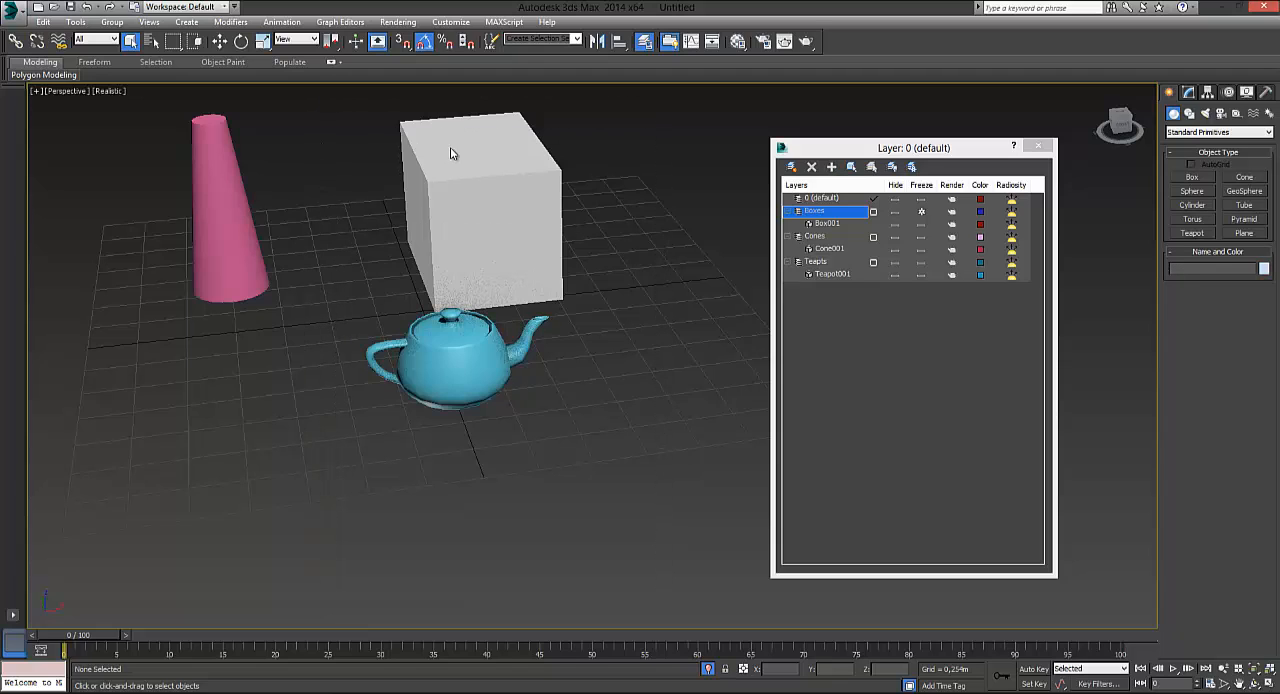
pyautogui.click(921, 212)
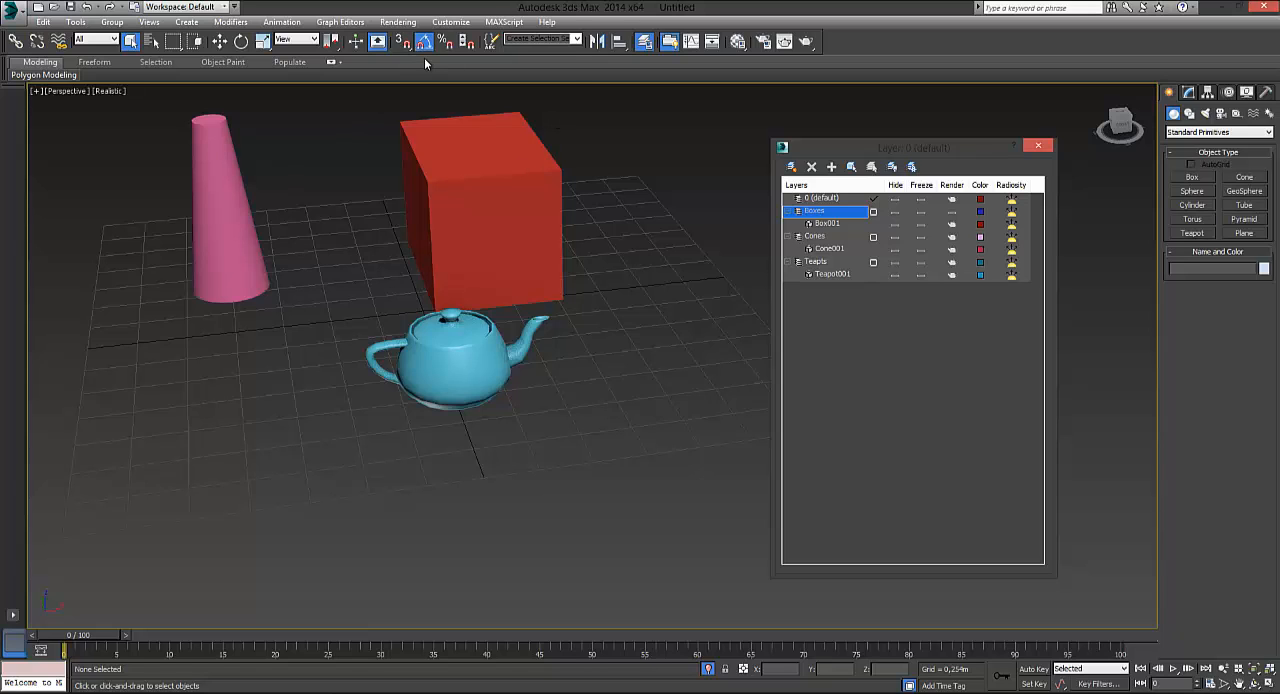
# Render the Perspective view twice with the Boxes layer's rendering off, moving the rendered frame aside before closing it
pyautogui.click(398, 21)
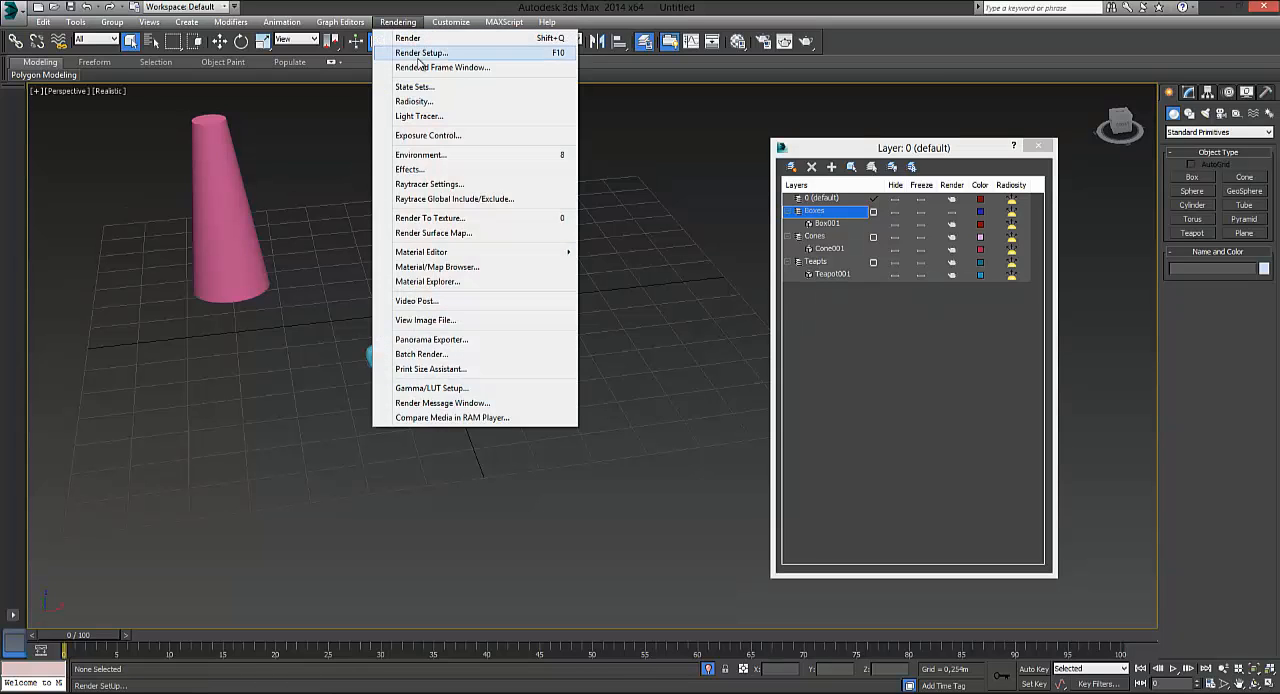
pyautogui.click(415, 39)
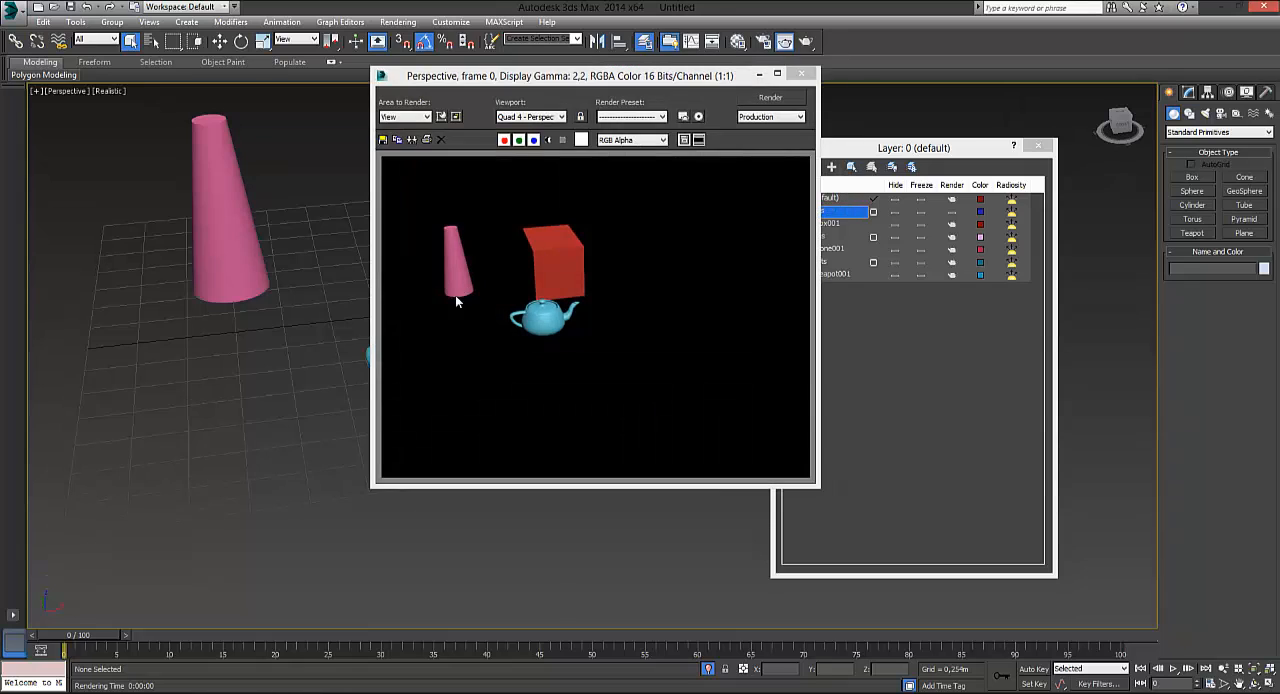
pyautogui.click(770, 97)
pyautogui.moveTo(692, 77); pyautogui.dragTo(920, 85)
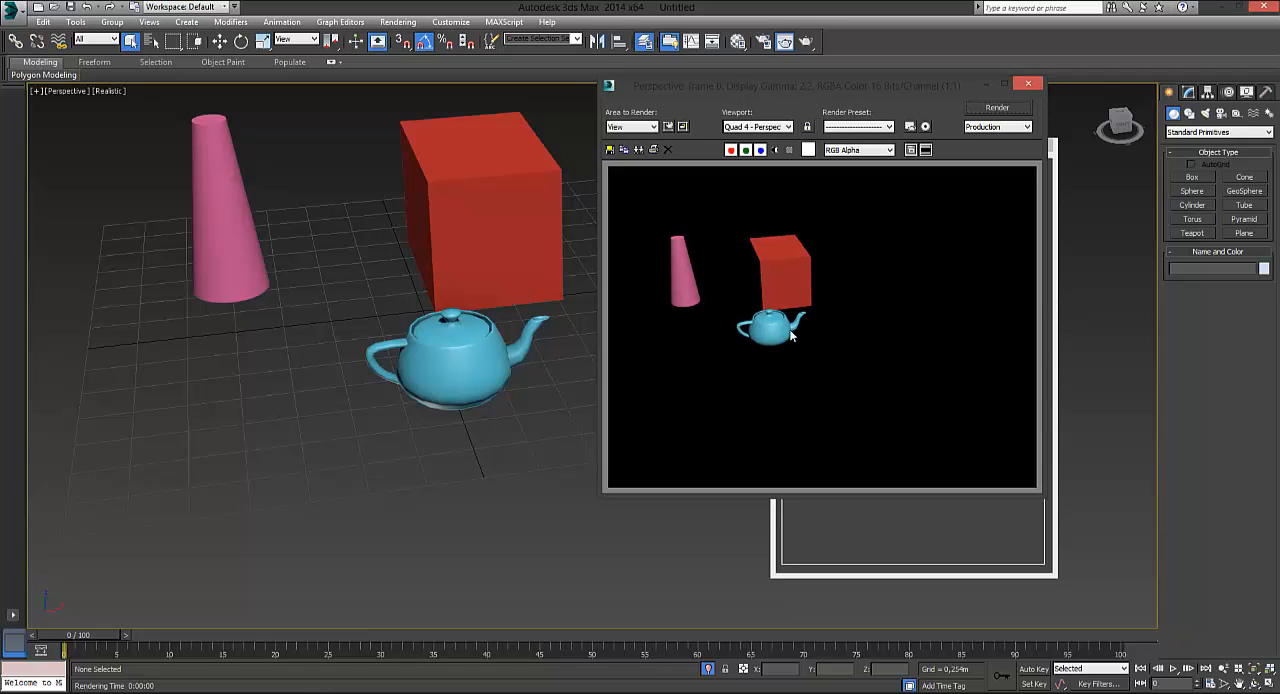
pyautogui.click(998, 110)
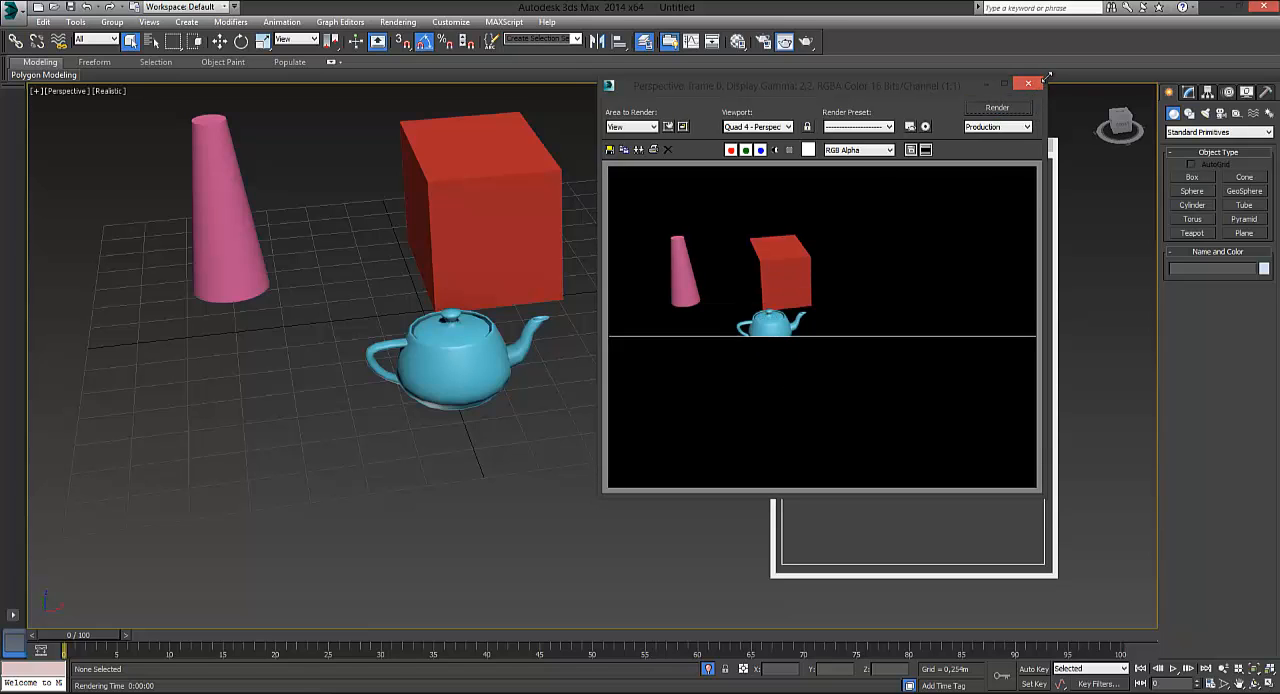
pyautogui.click(1037, 85)
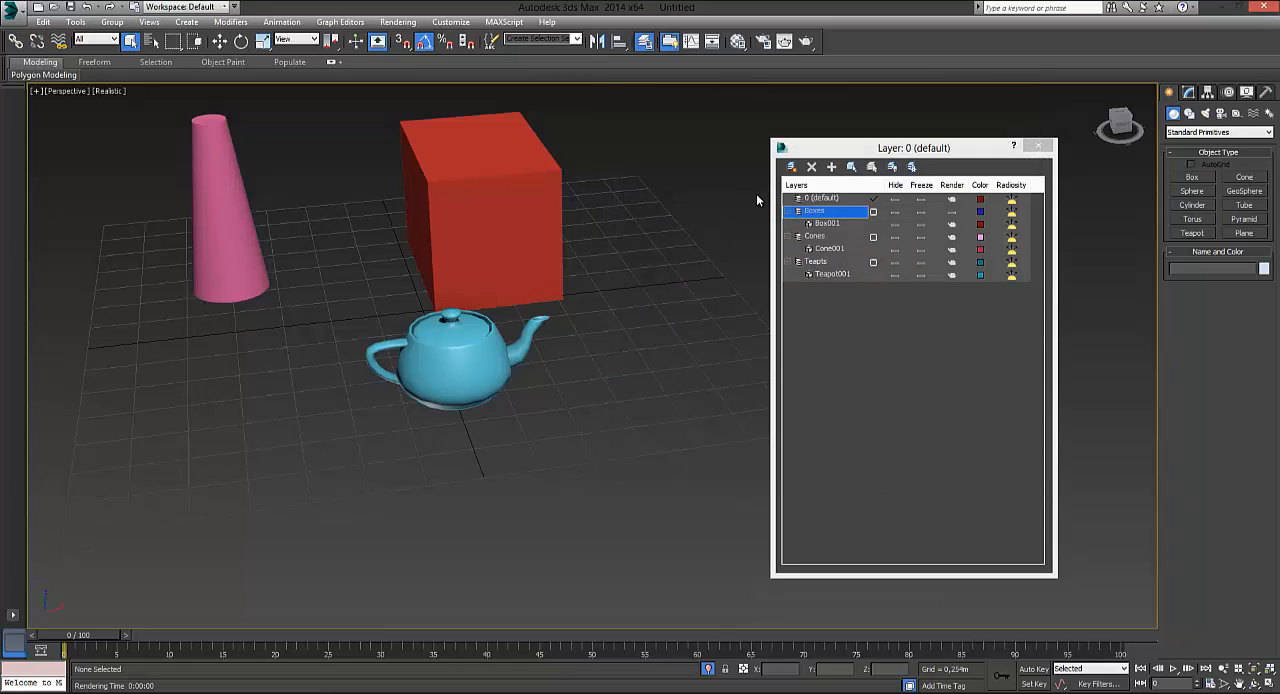
# Make Boxes the current layer with its rendering off, render the Perspective view again and close the frame
pyautogui.click(952, 211)
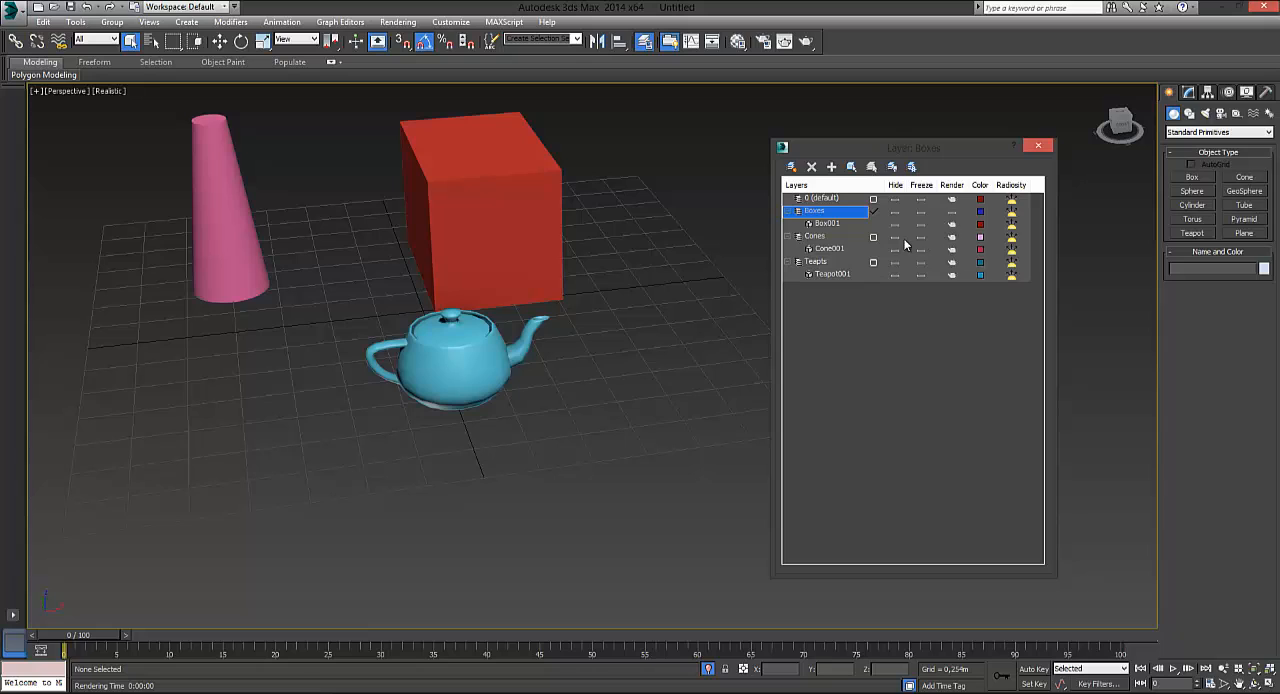
pyautogui.rightClick(950, 214)
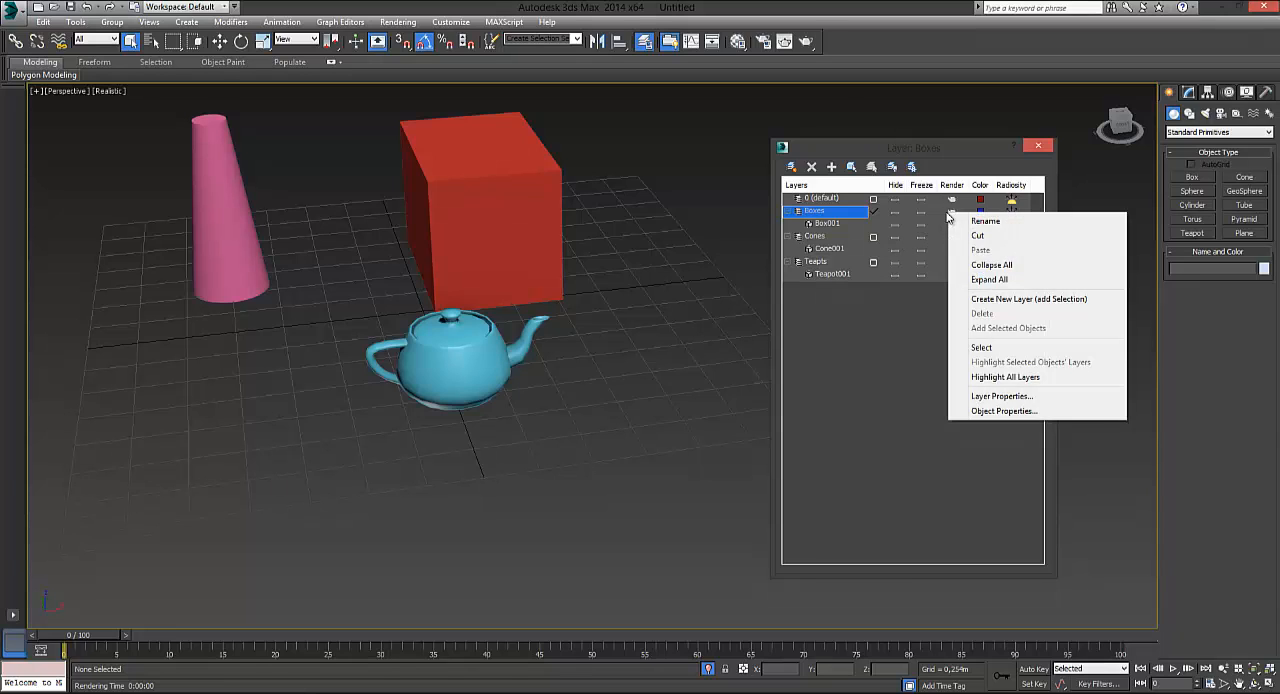
pyautogui.click(923, 213)
pyautogui.click(920, 213)
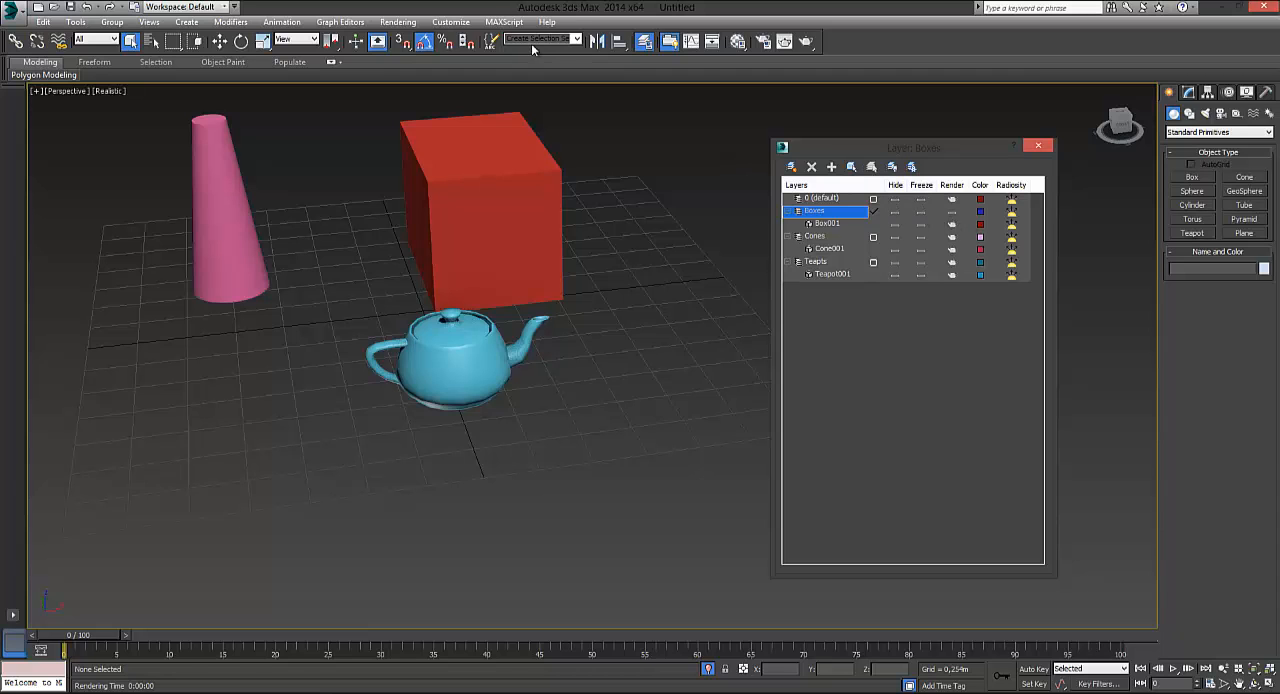
pyautogui.click(398, 22)
pyautogui.click(410, 40)
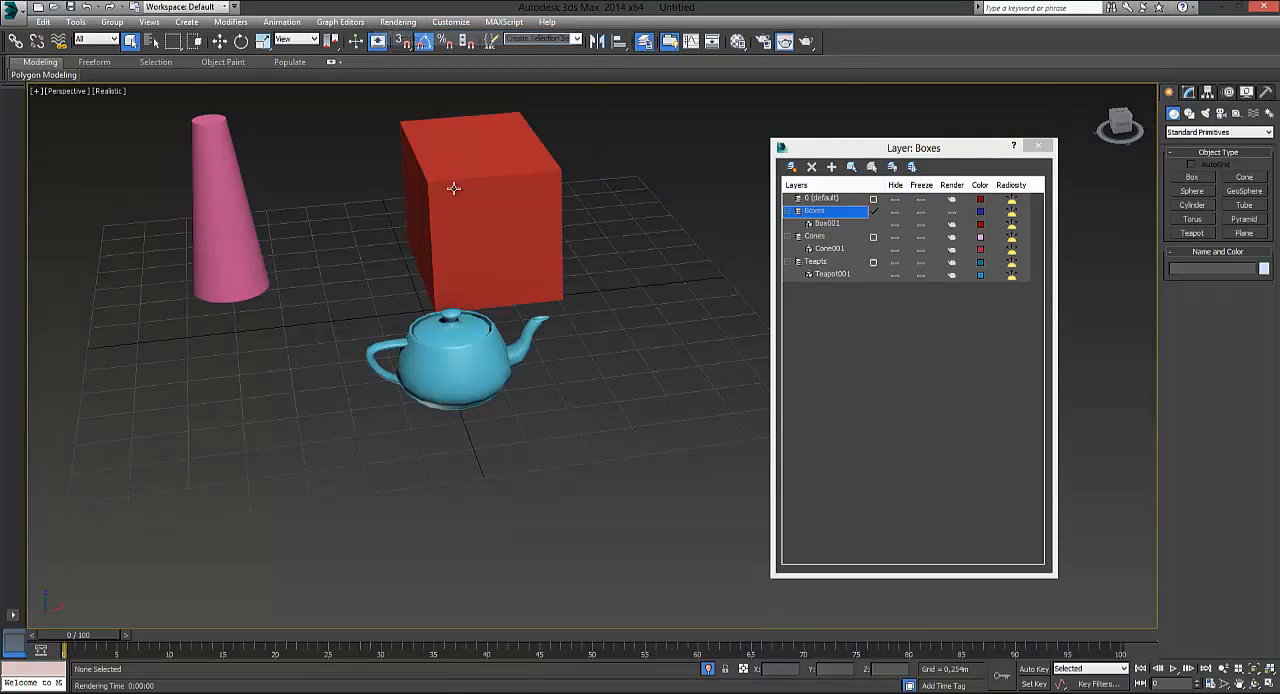
pyautogui.click(1029, 85)
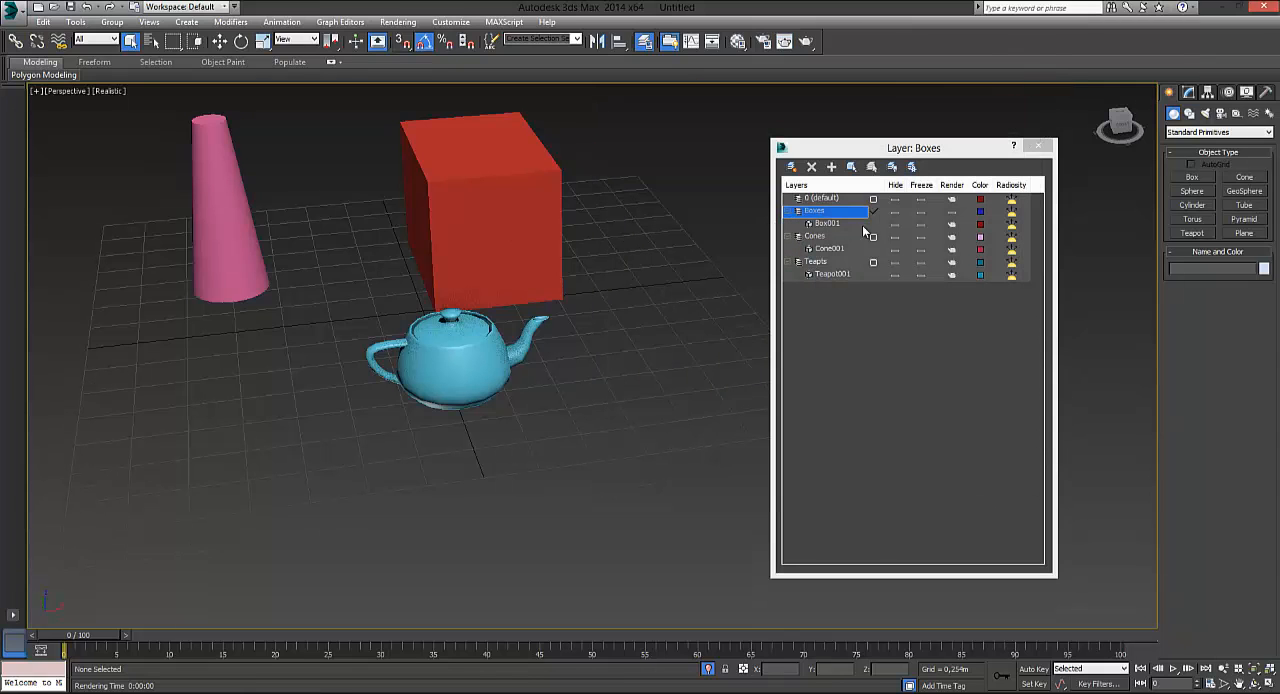
# Turn off rendering for Box001 itself, render the Perspective view and close the rendered frame
pyautogui.click(958, 226)
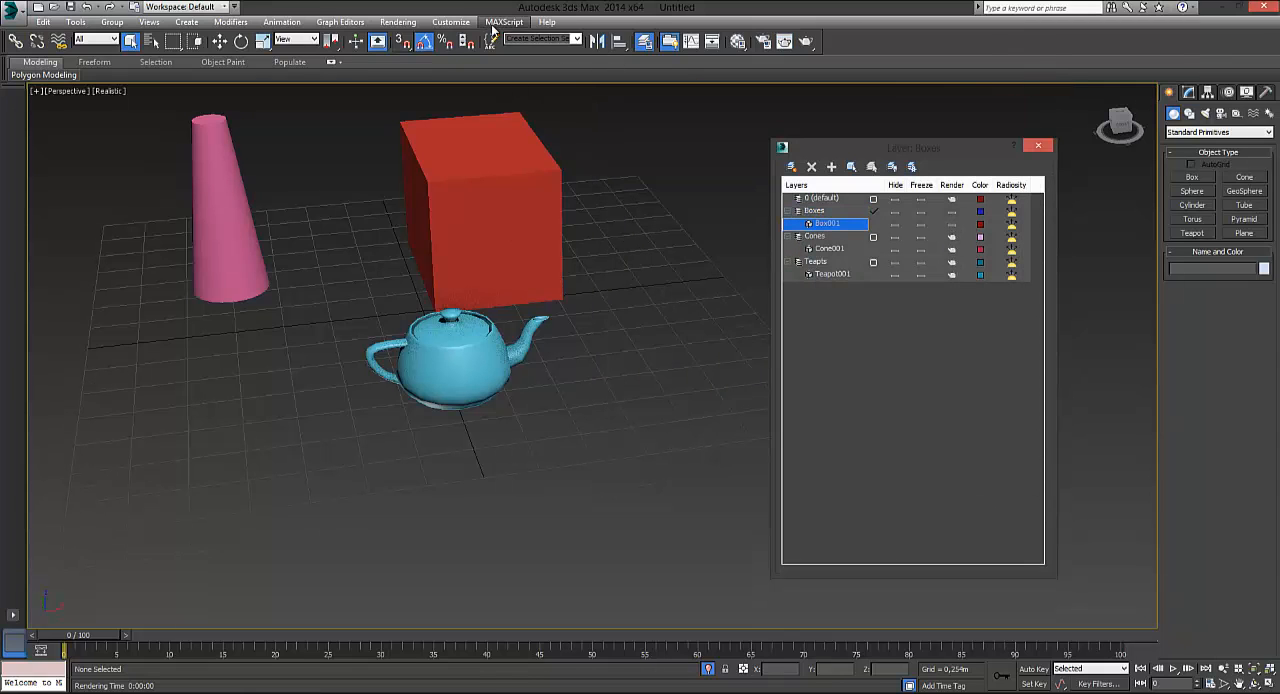
pyautogui.click(398, 22)
pyautogui.click(410, 38)
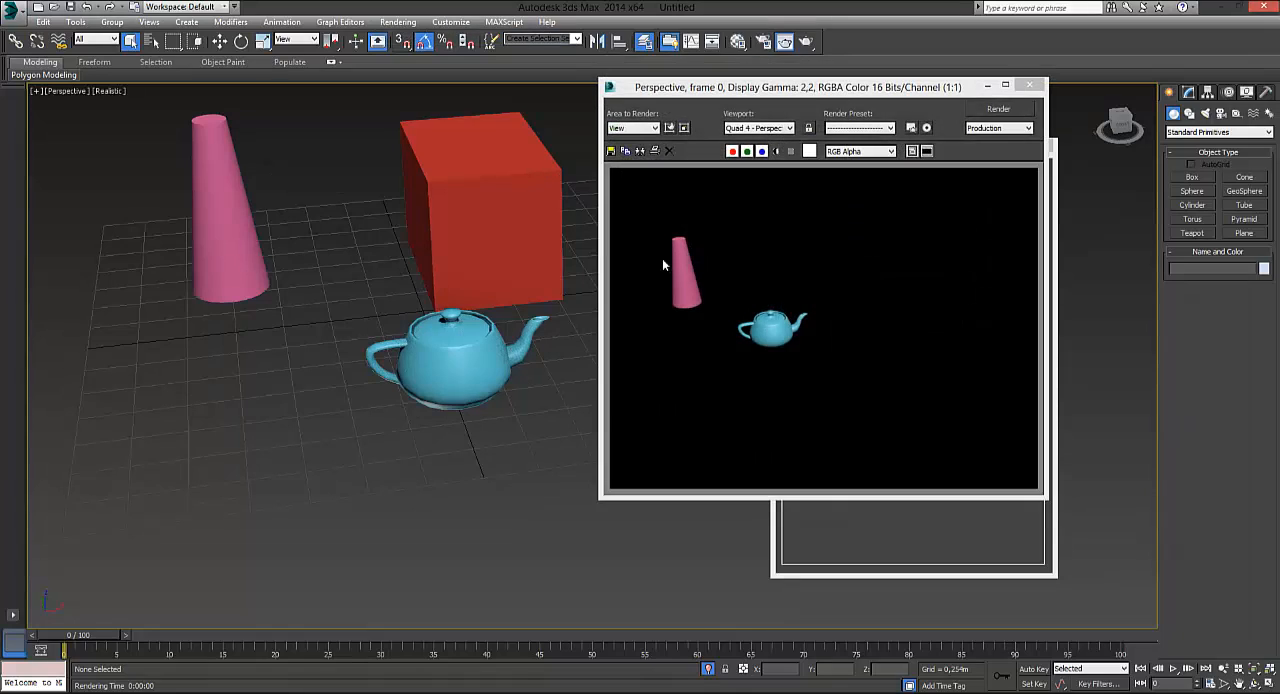
pyautogui.click(1029, 85)
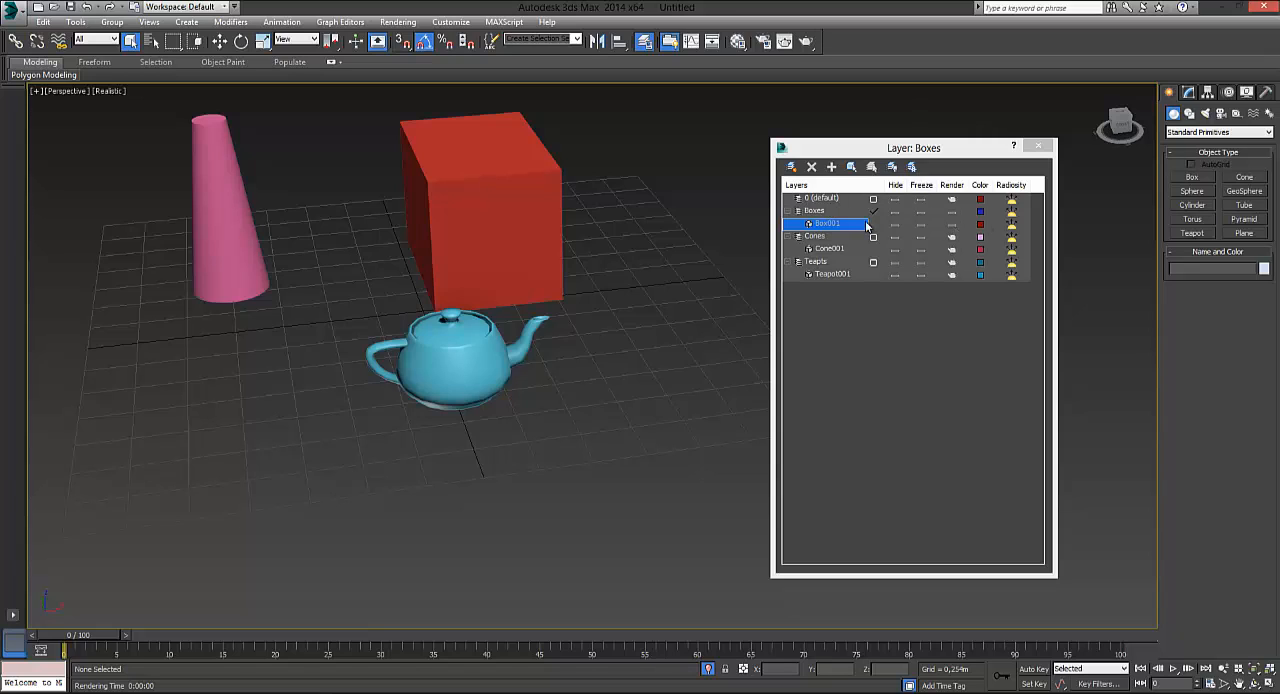
# Set Box001's rendering to follow its layer, render the Perspective view and close the rendered frame
pyautogui.click(953, 224)
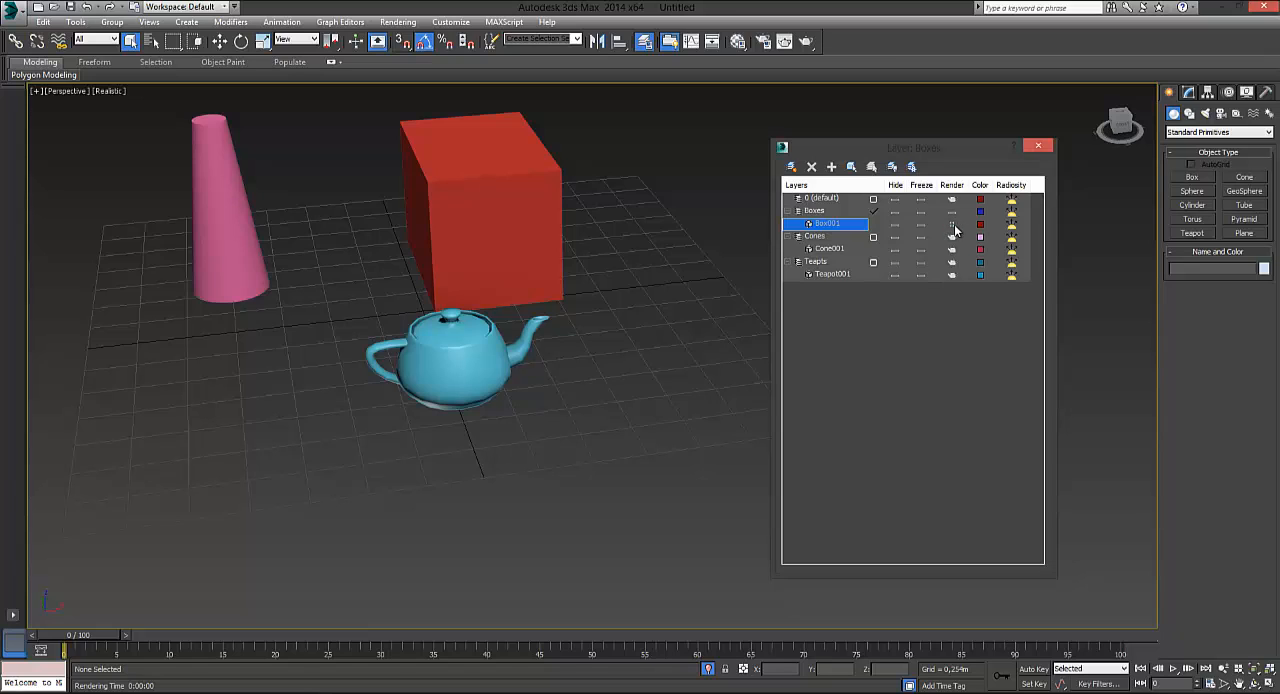
pyautogui.click(398, 21)
pyautogui.click(420, 37)
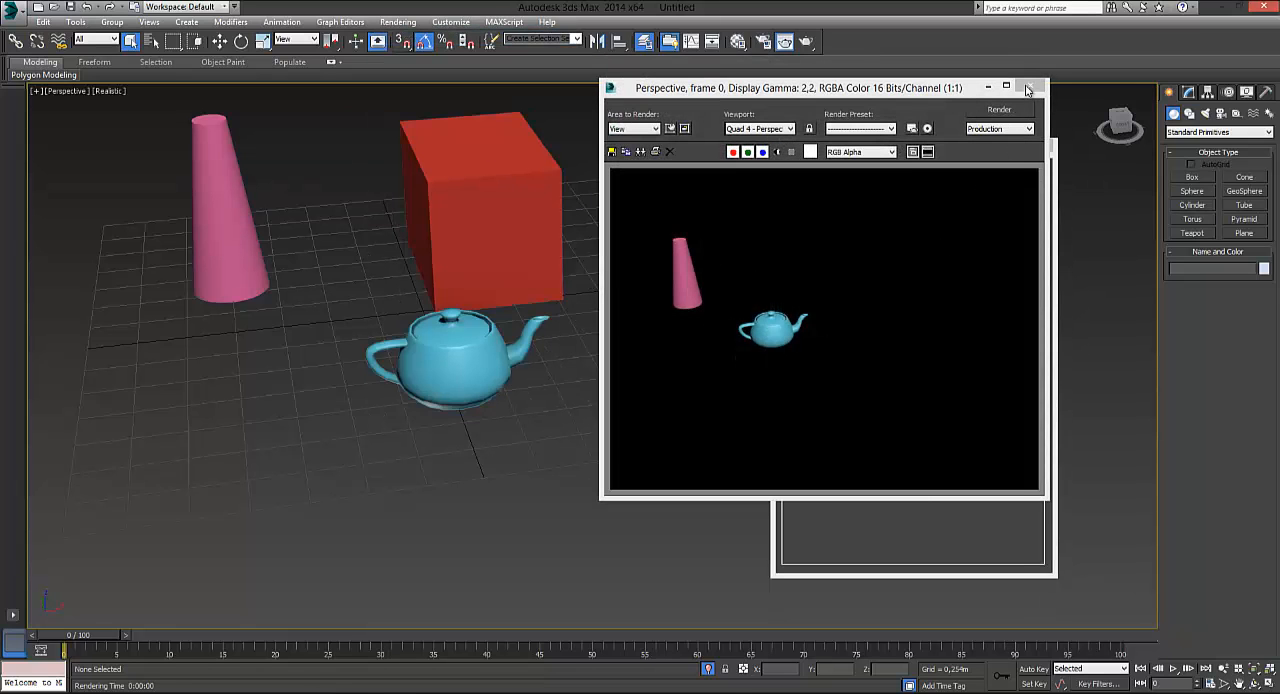
pyautogui.click(1029, 88)
# Turn rendering on for the Boxes layer, render the Perspective view and close the frame after comparing it with the layer list
pyautogui.click(952, 222)
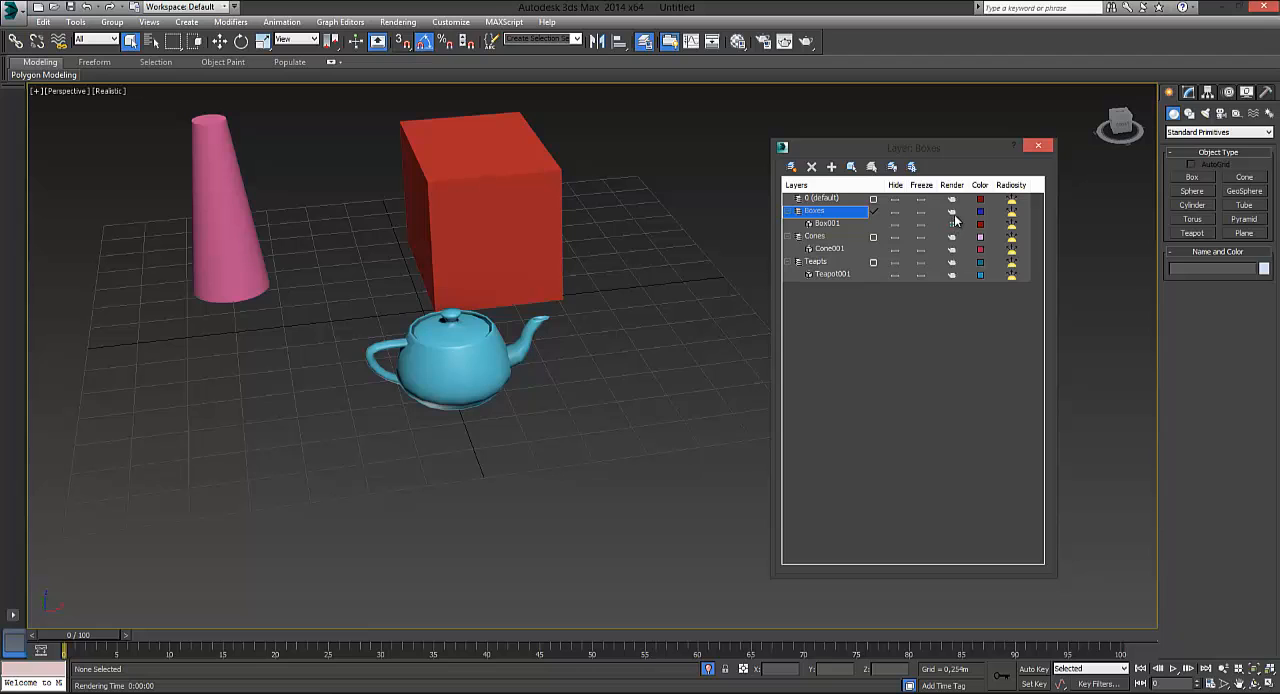
pyautogui.click(397, 21)
pyautogui.click(405, 40)
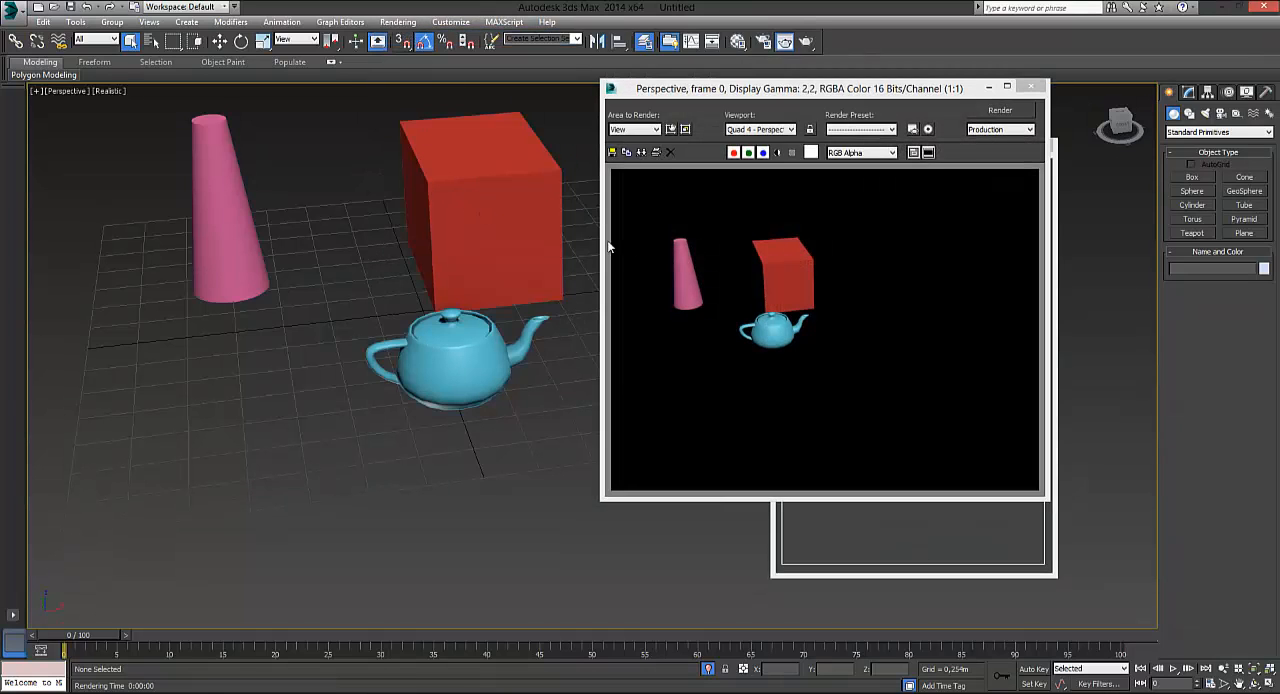
pyautogui.moveTo(862, 95); pyautogui.dragTo(468, 141)
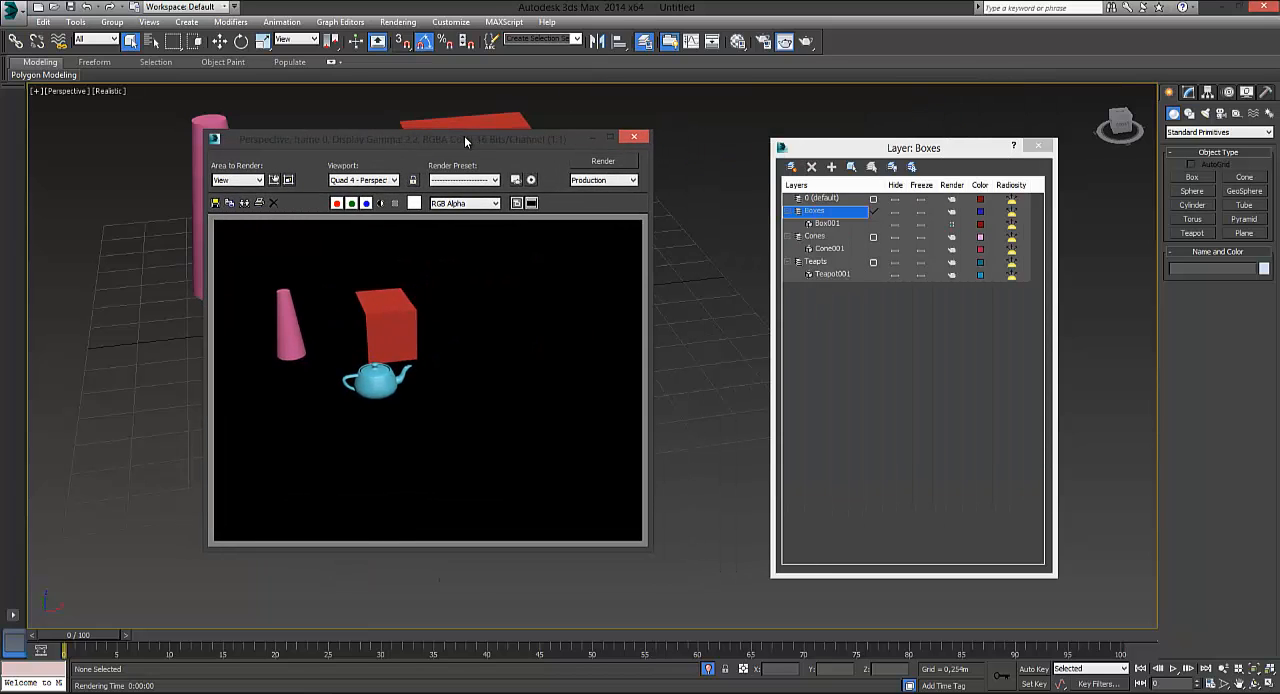
pyautogui.click(951, 224)
pyautogui.click(634, 136)
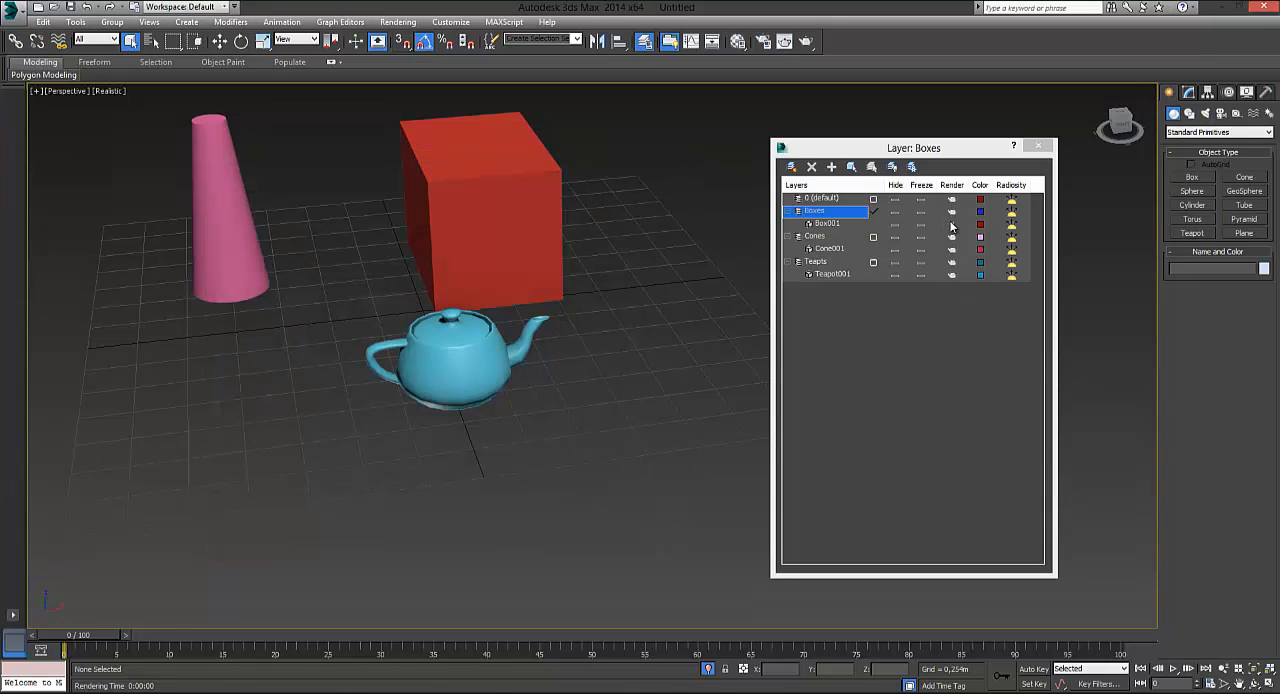
# Make Box001 renderable on its own, turn off rendering for the Boxes layer and render the Perspective view
pyautogui.click(952, 226)
pyautogui.click(950, 213)
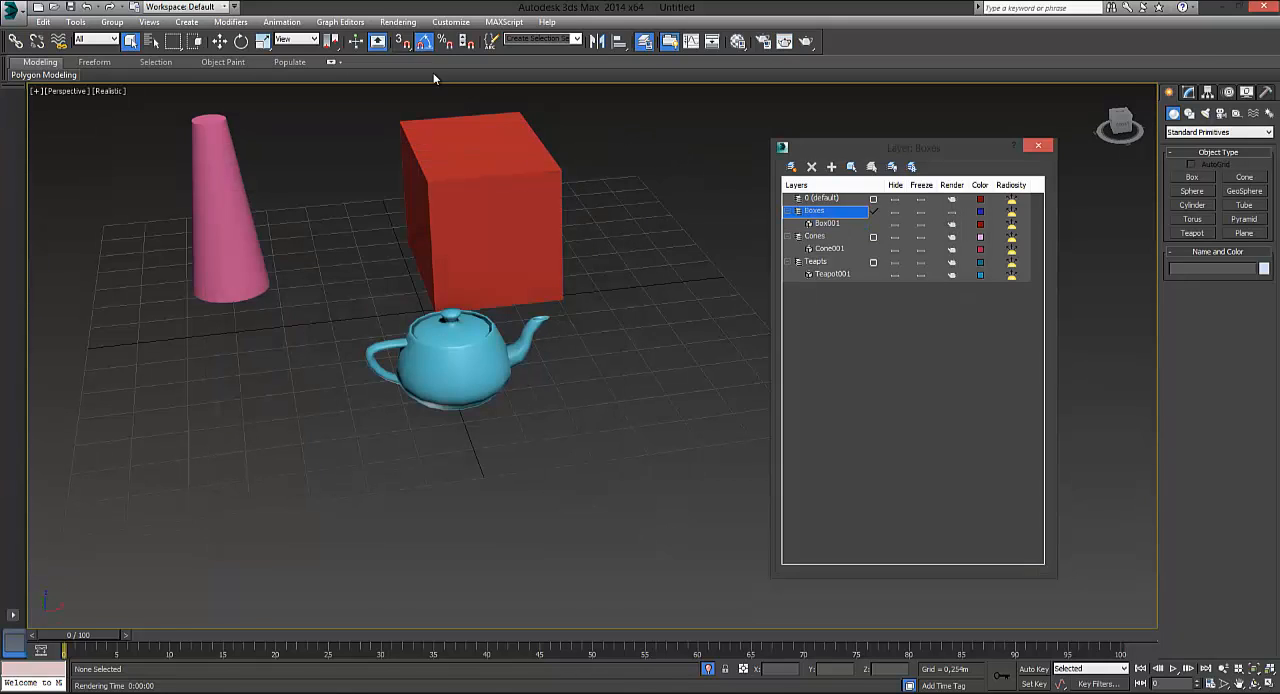
pyautogui.click(398, 21)
pyautogui.click(400, 36)
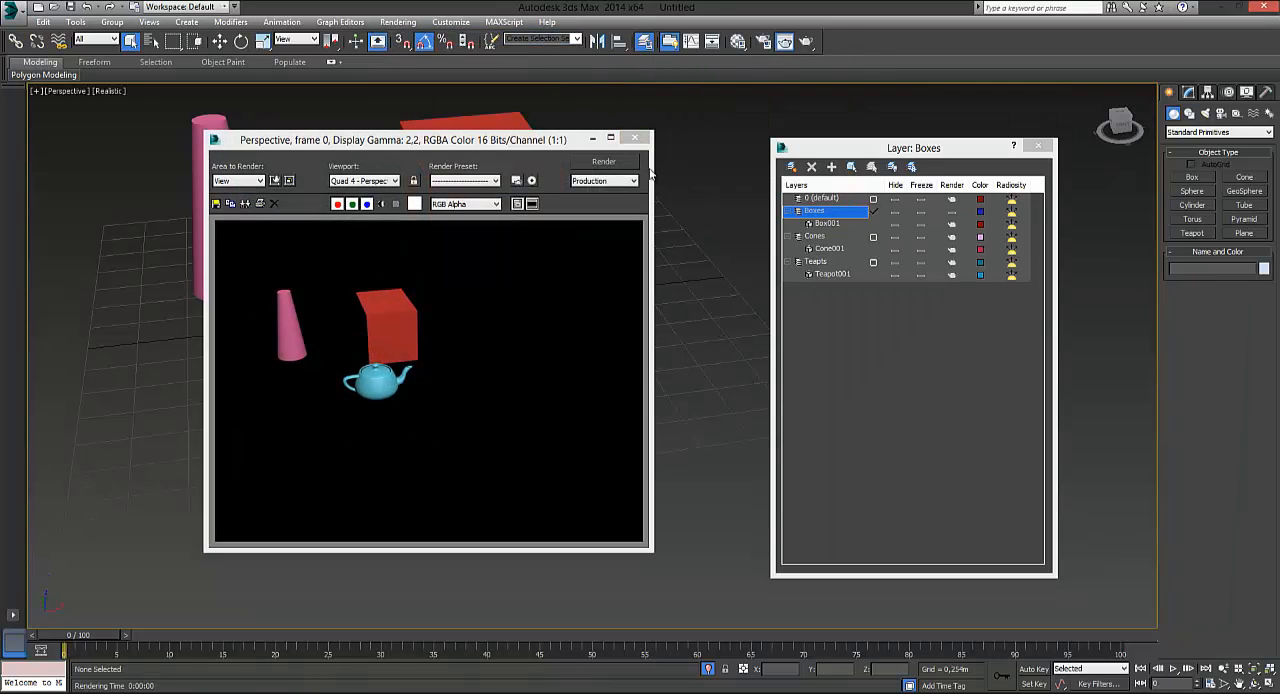
pyautogui.click(641, 143)
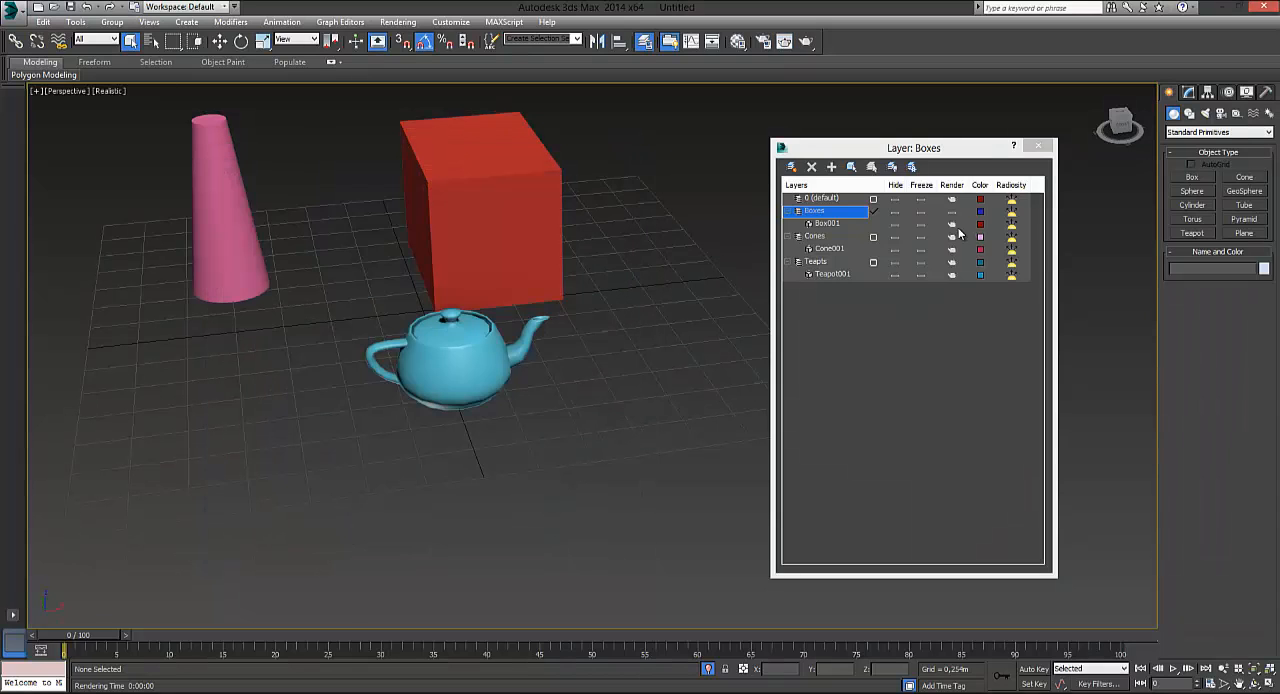
pyautogui.click(953, 227)
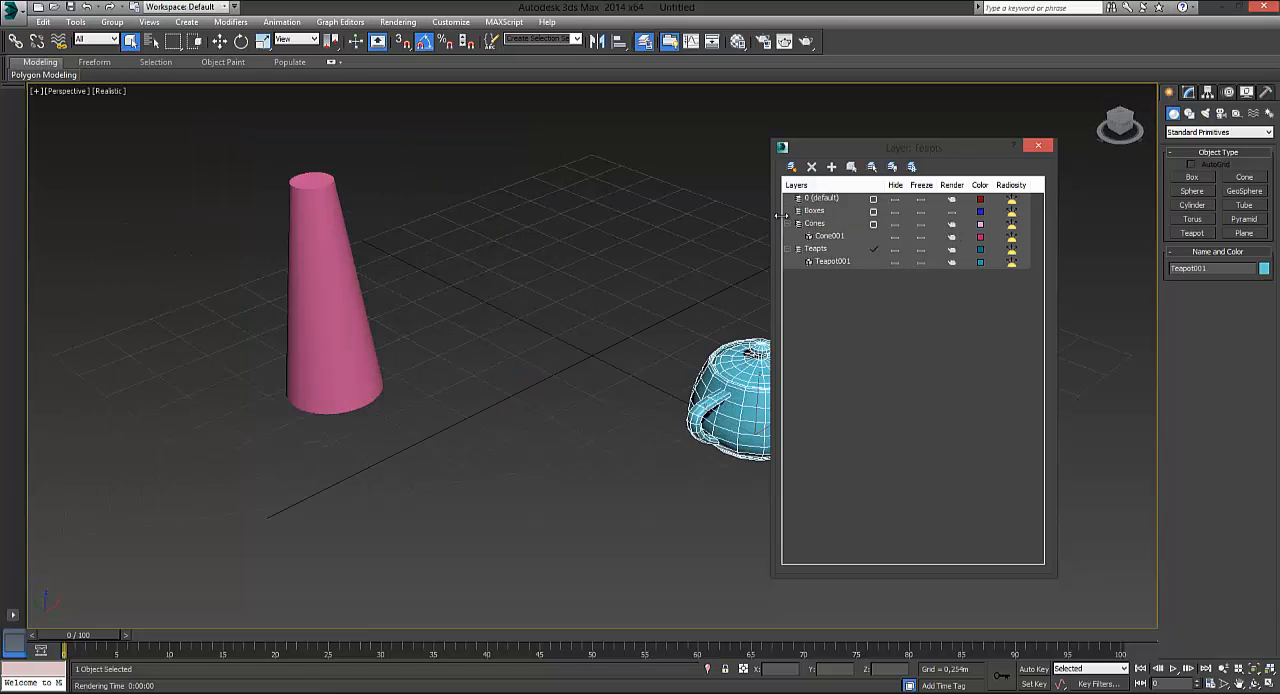
# Dismiss the Boxes layer's properties without changes and delete the empty Boxes layer
pyautogui.click(825, 213)
pyautogui.click(798, 212)
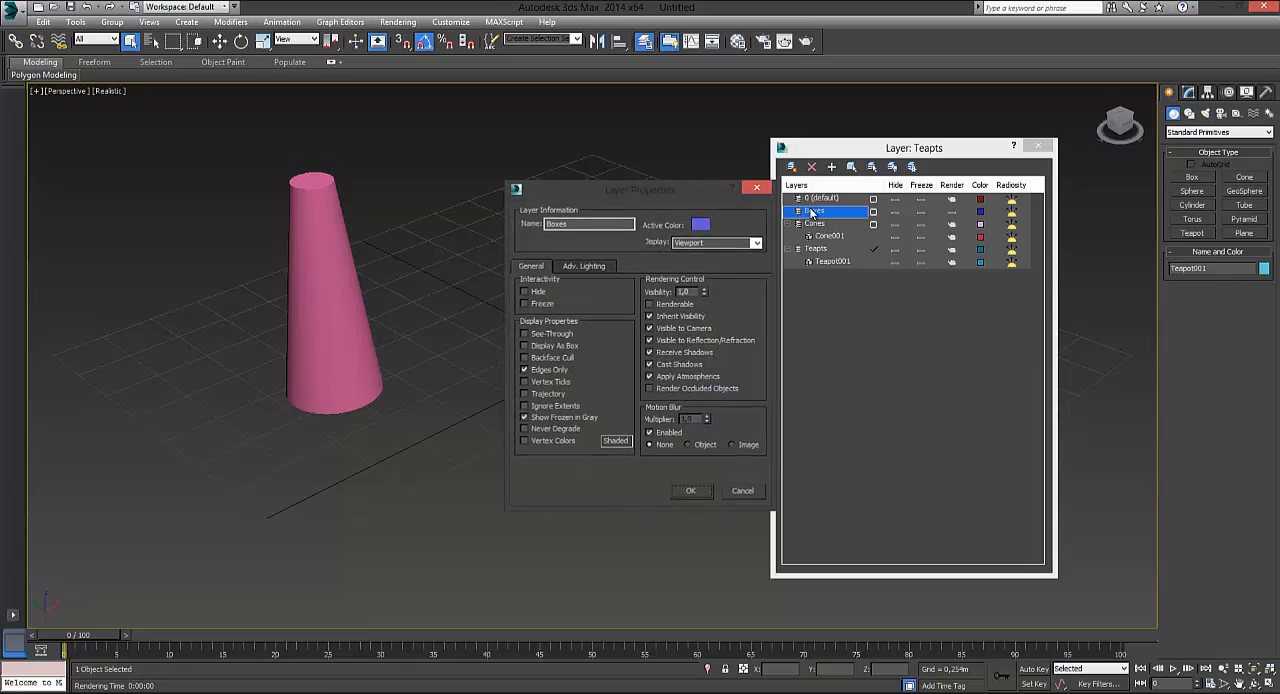
pyautogui.press('Escape')
pyautogui.click(812, 167)
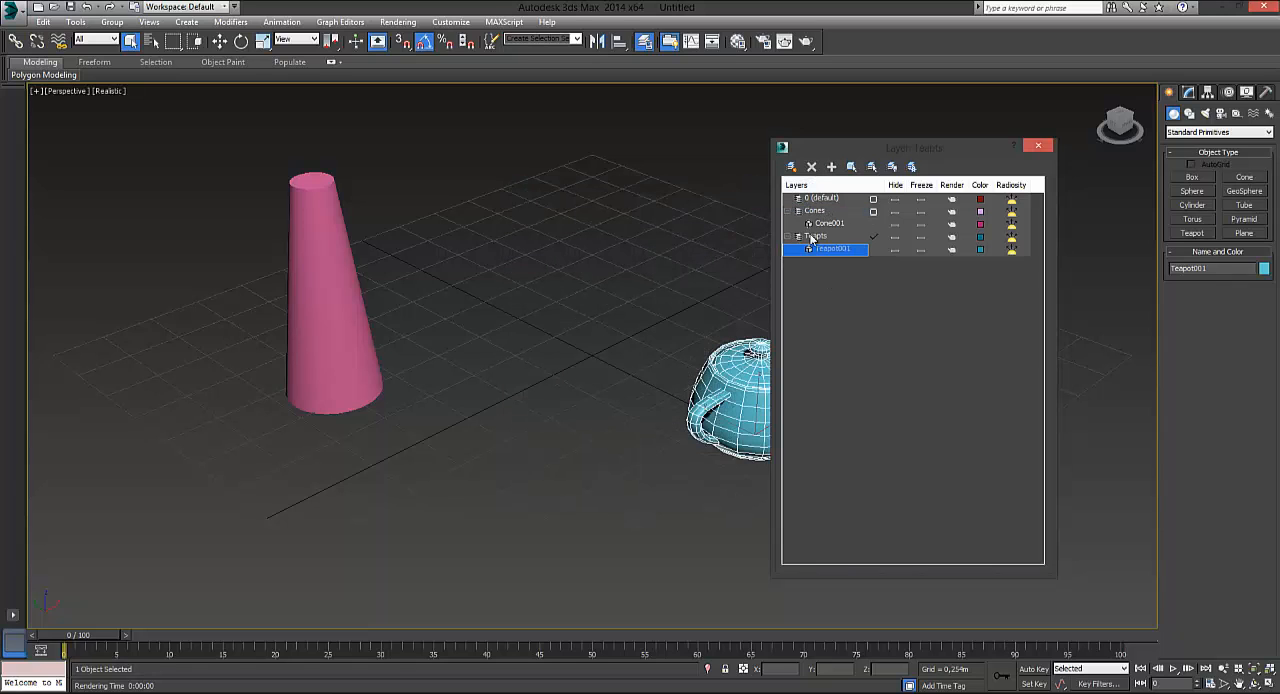
# Delete the teapot Teapot001 from the Teapts layer
pyautogui.click(818, 237)
pyautogui.click(831, 251)
pyautogui.press('Delete')
# Make 0 (default) the current layer in place of Teapts
pyautogui.click(817, 237)
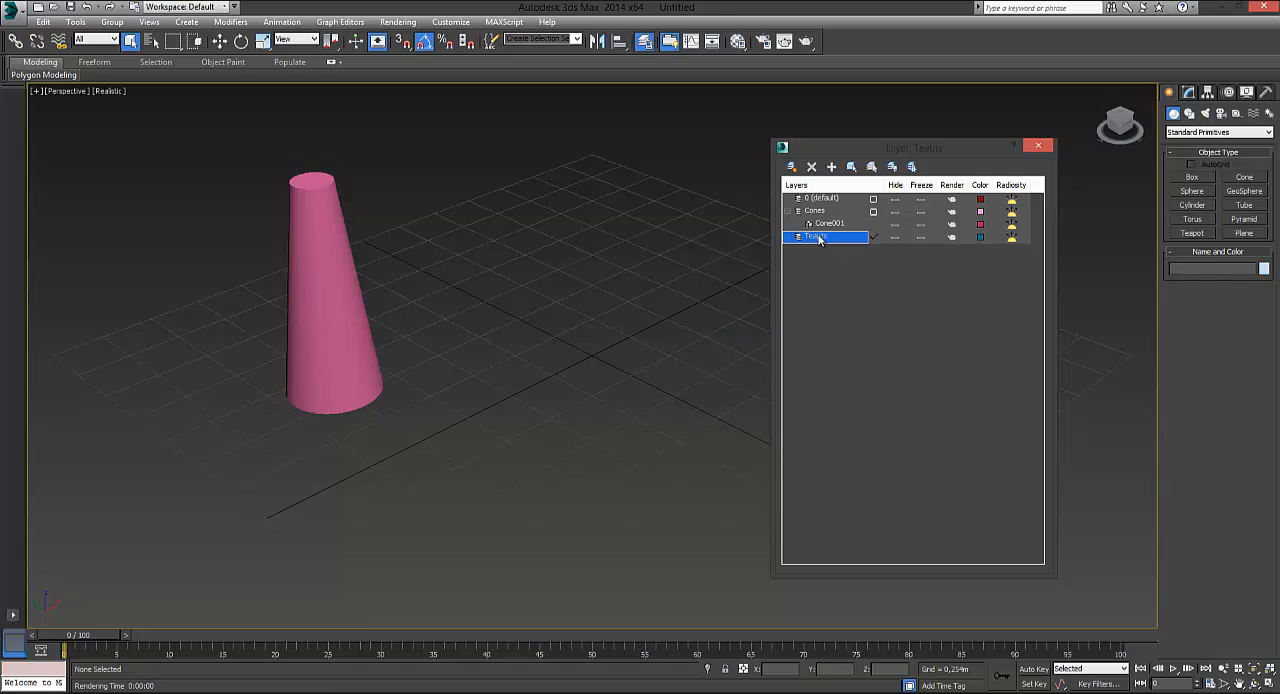
pyautogui.click(866, 212)
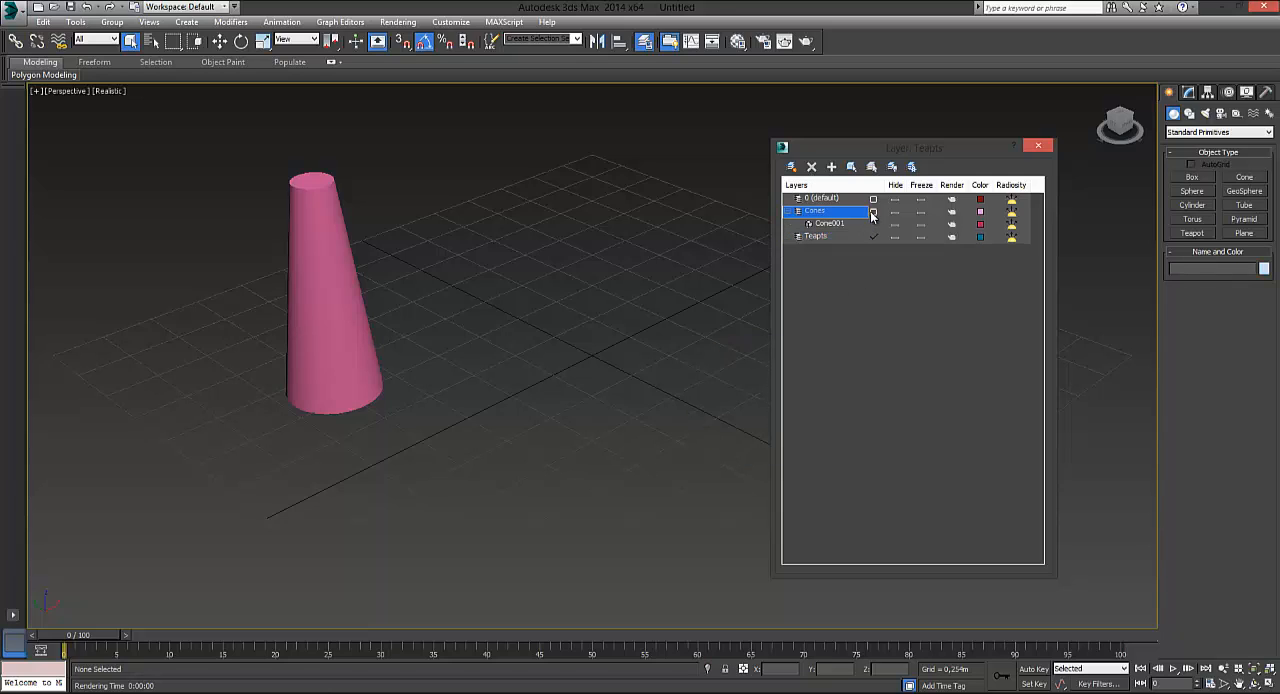
pyautogui.click(873, 199)
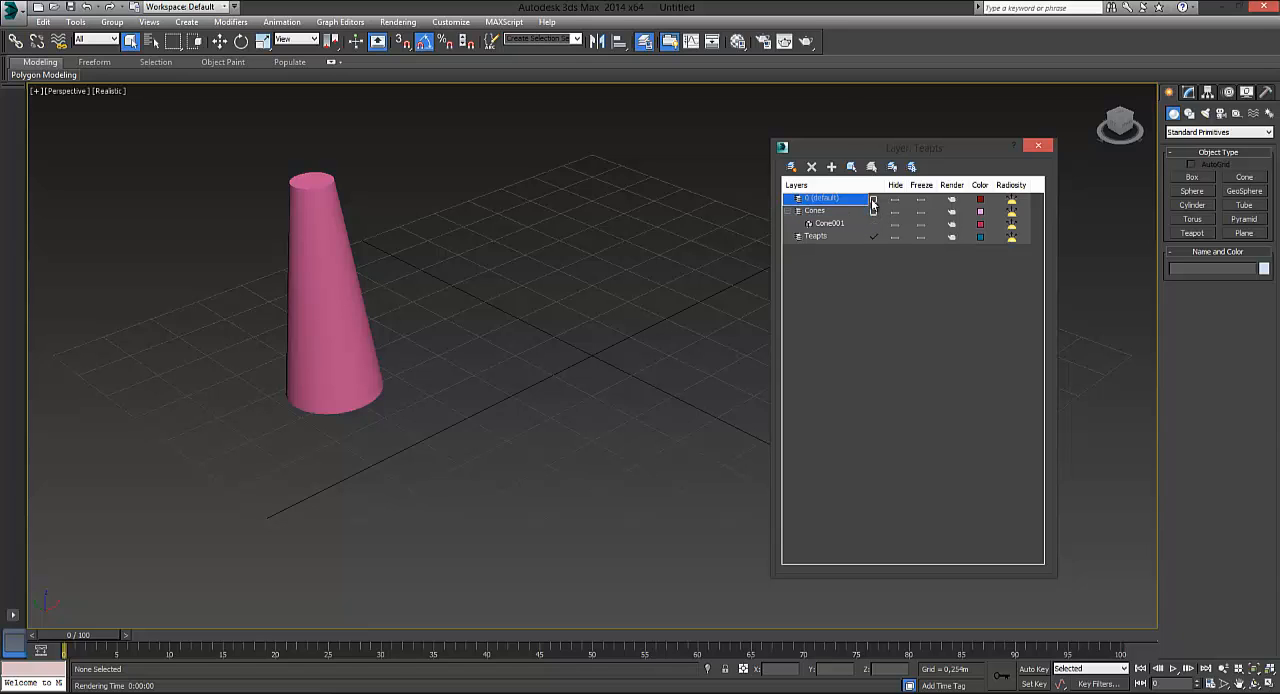
# Delete the empty Teapts layer from the layer list
pyautogui.click(826, 240)
pyautogui.rightClick(817, 238)
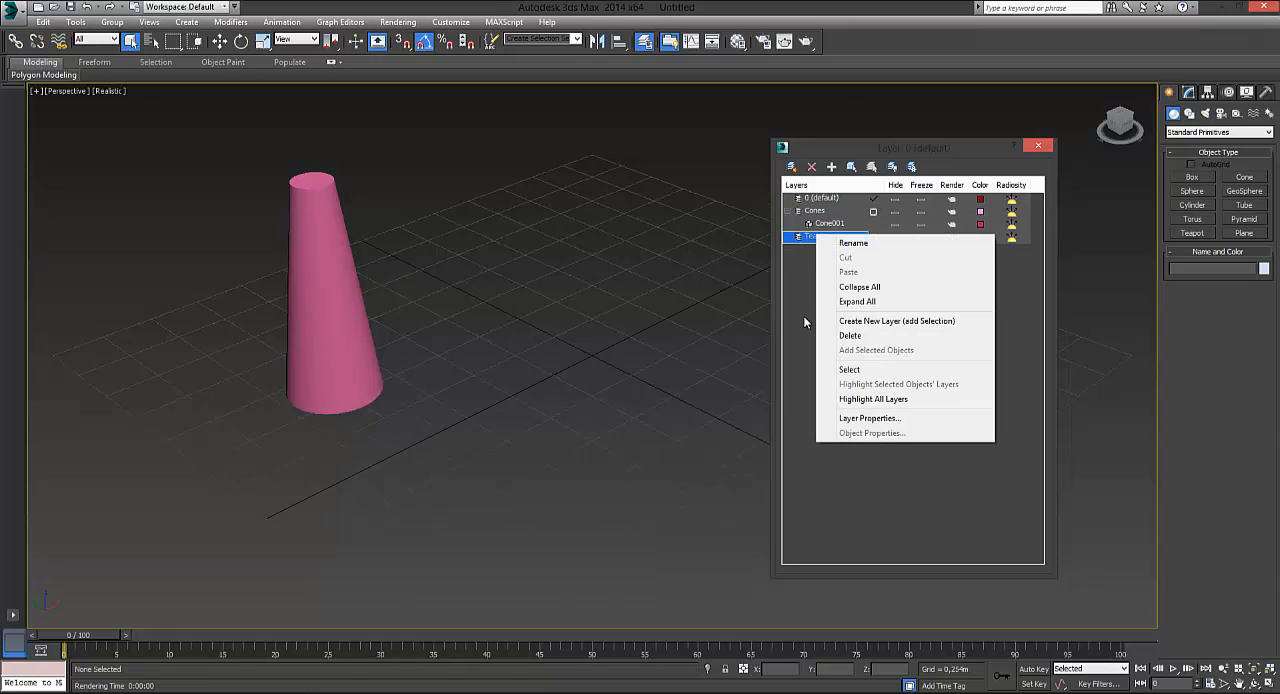
pyautogui.click(803, 315)
pyautogui.click(823, 240)
pyautogui.click(821, 214)
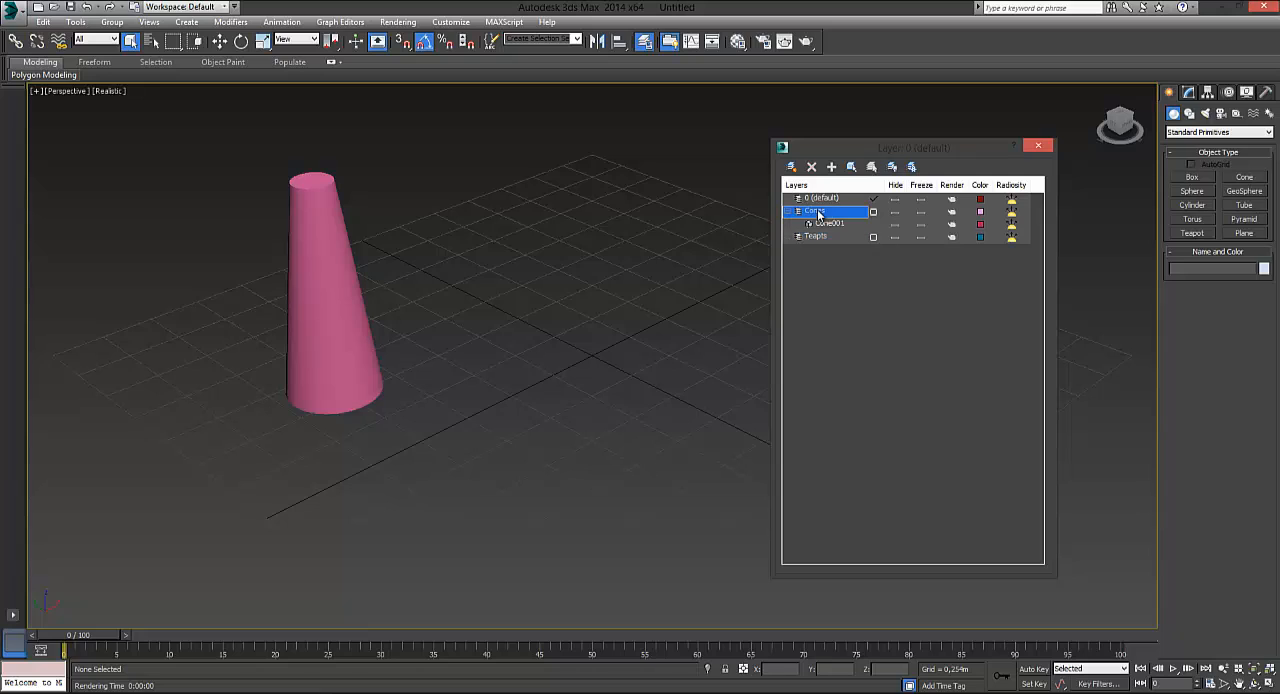
pyautogui.click(827, 240)
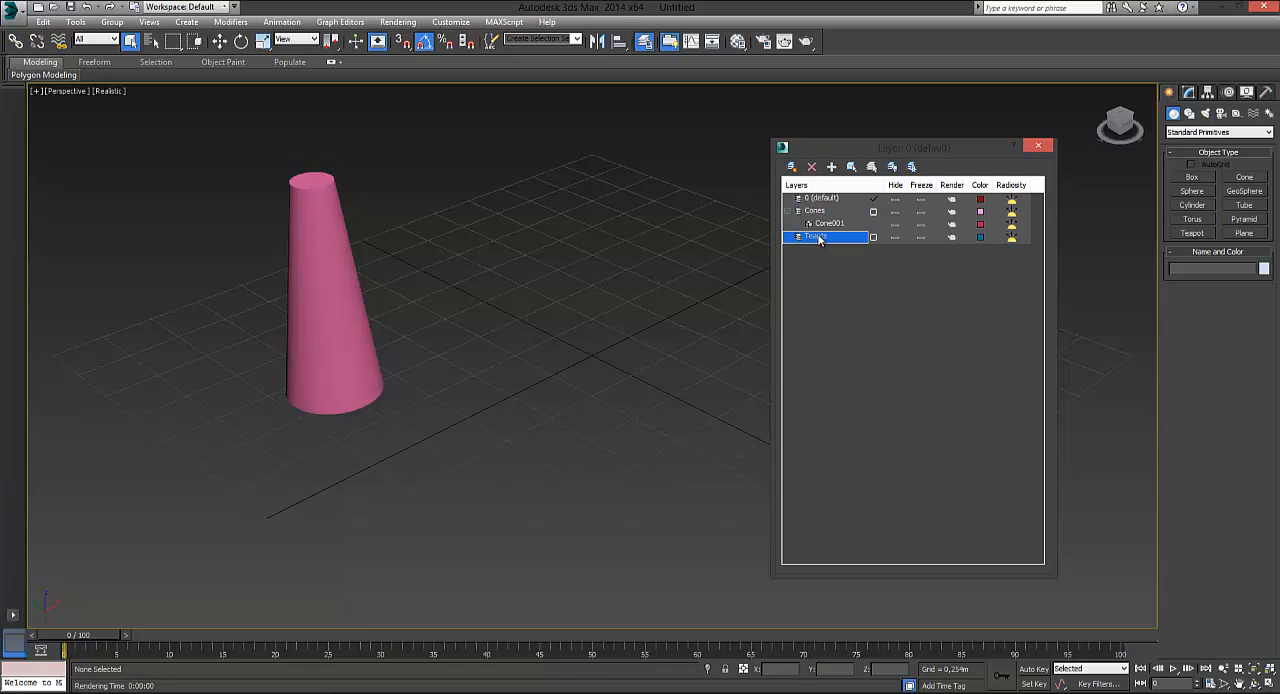
pyautogui.click(811, 166)
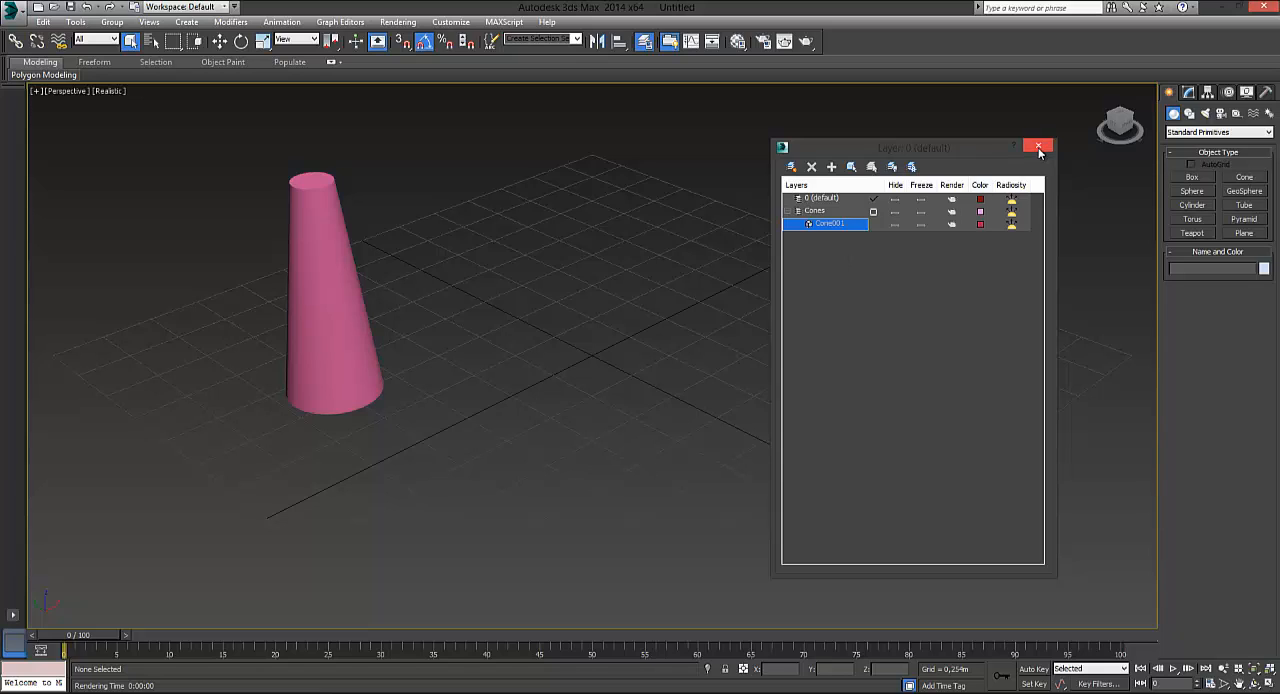
# Freeze and unfreeze all layers at once, and toggle the visibility of all layers, leaving them hidden
pyautogui.click(911, 167)
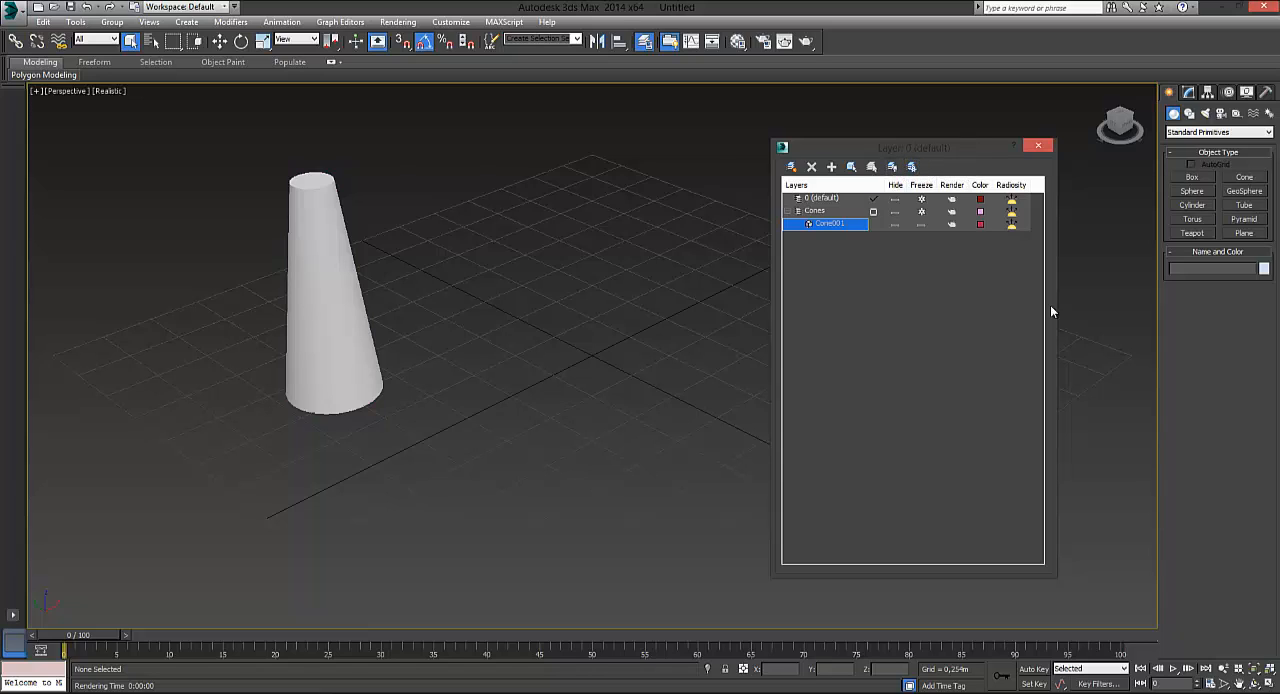
pyautogui.click(911, 167)
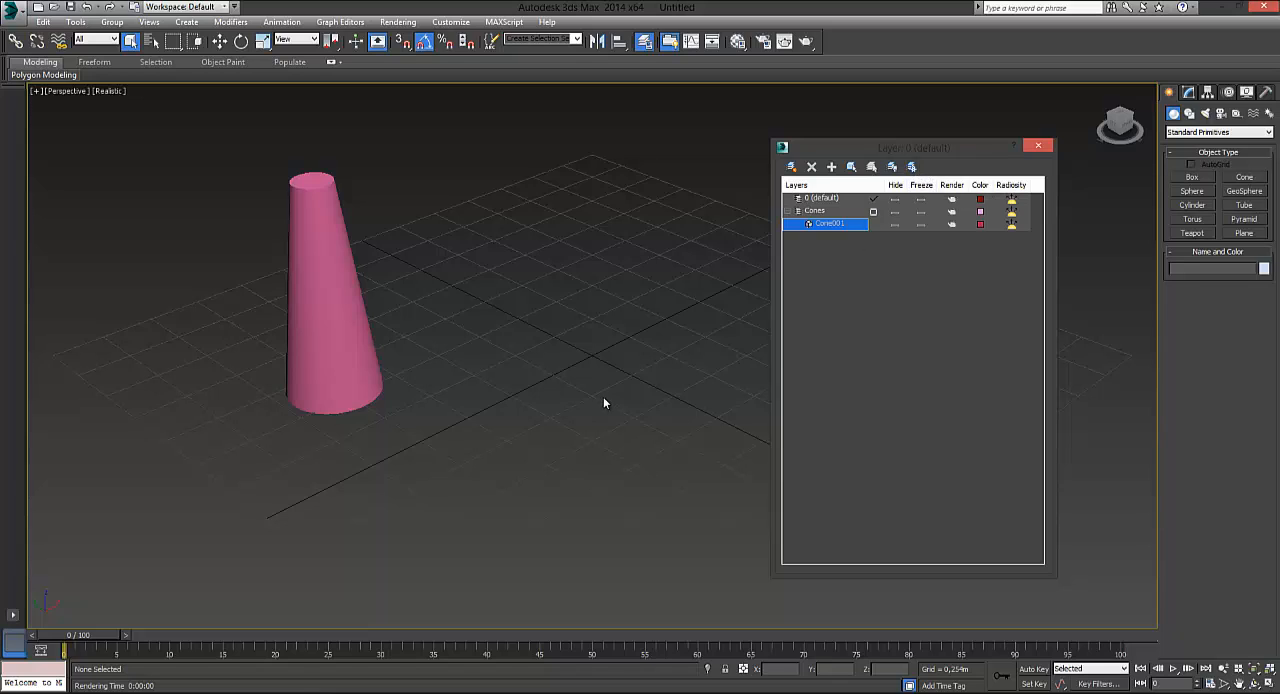
pyautogui.click(893, 168)
pyautogui.click(893, 168)
pyautogui.click(893, 168)
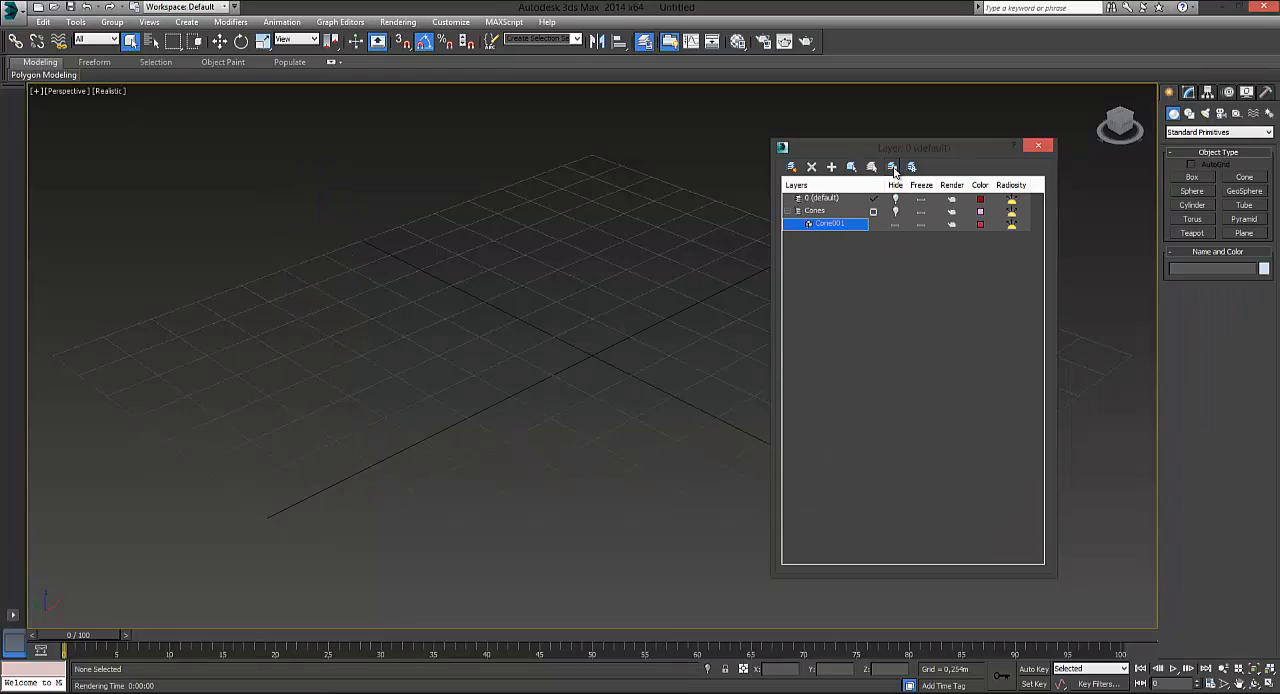
pyautogui.click(893, 168)
pyautogui.click(895, 169)
# Check the hide settings of the 0 (default) layer, the Cones layer and Cone001, and close the layer manager
pyautogui.click(896, 200)
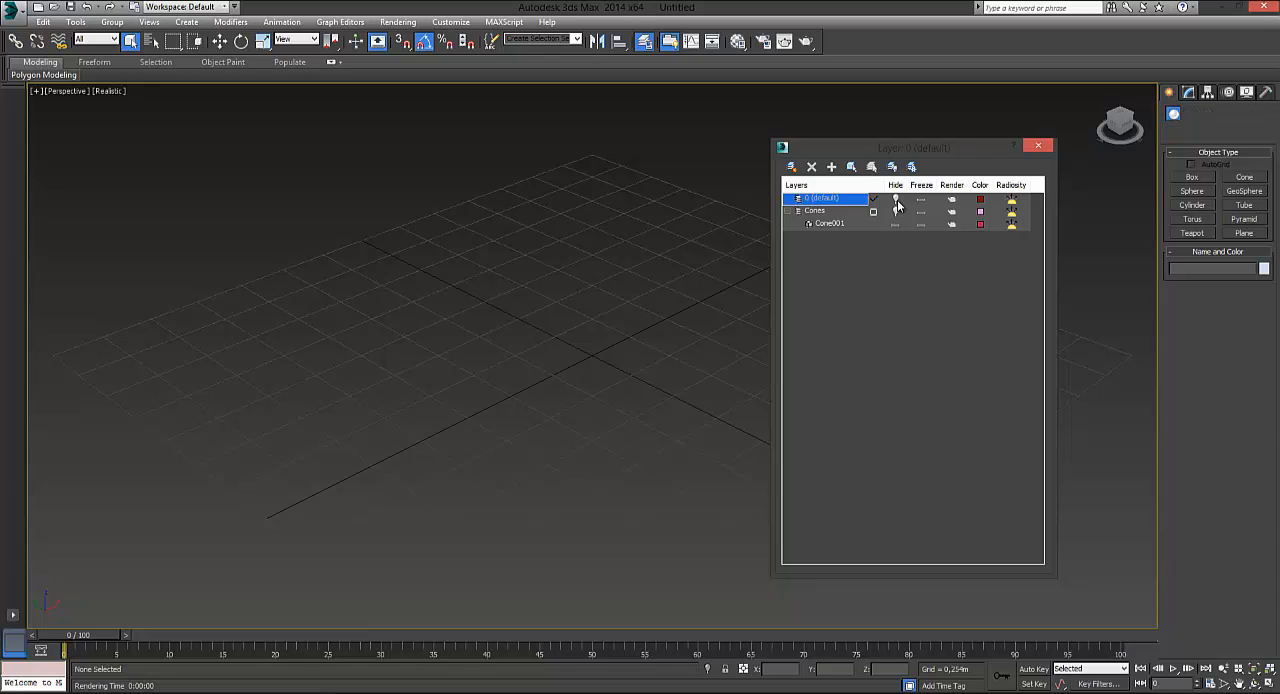
pyautogui.click(895, 212)
pyautogui.click(896, 213)
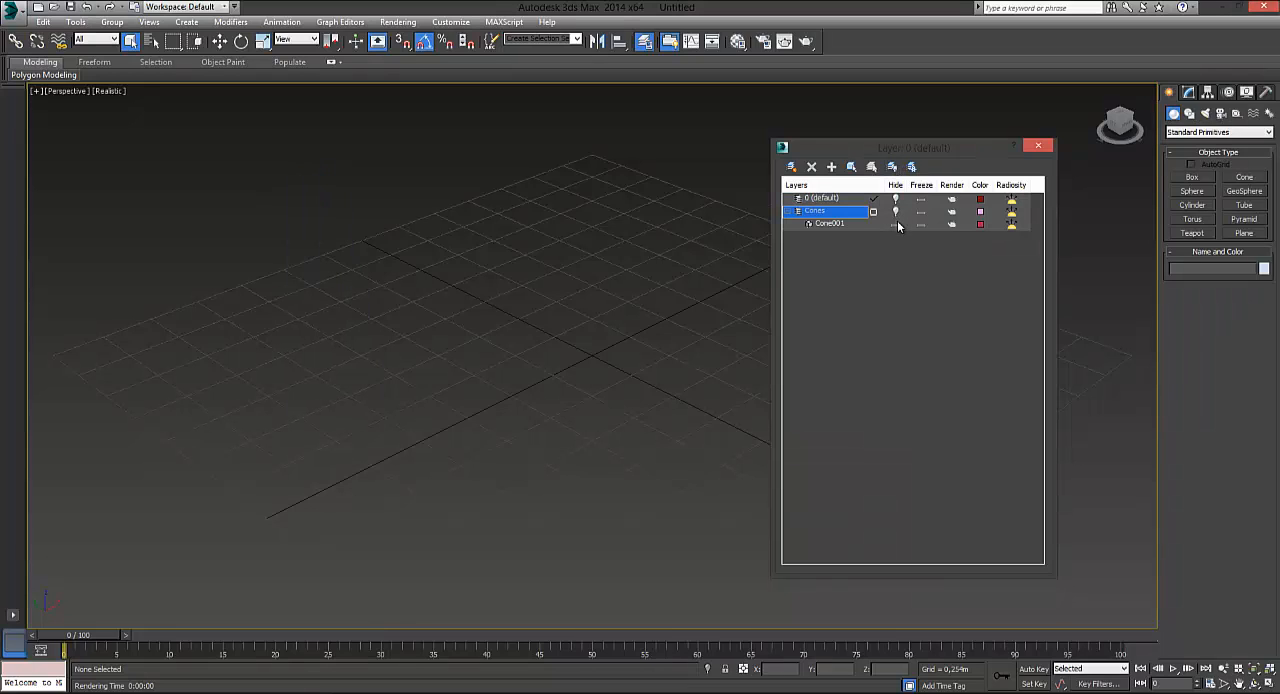
pyautogui.click(897, 225)
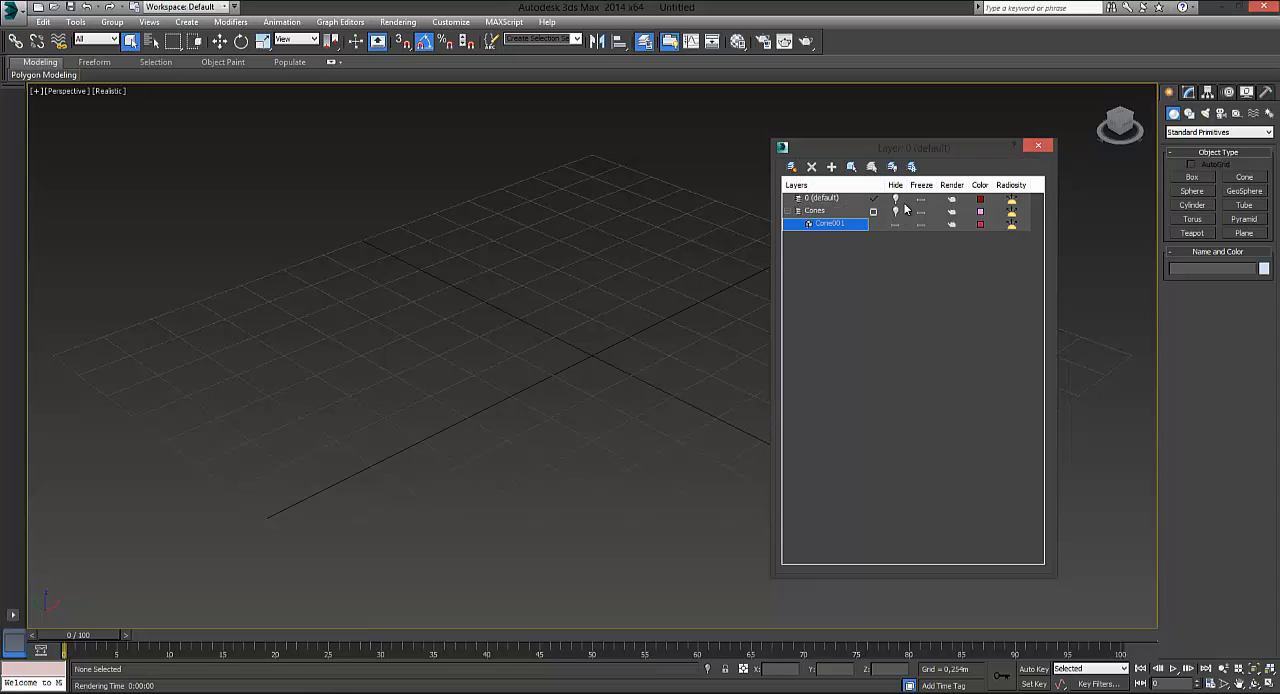
pyautogui.click(1037, 150)
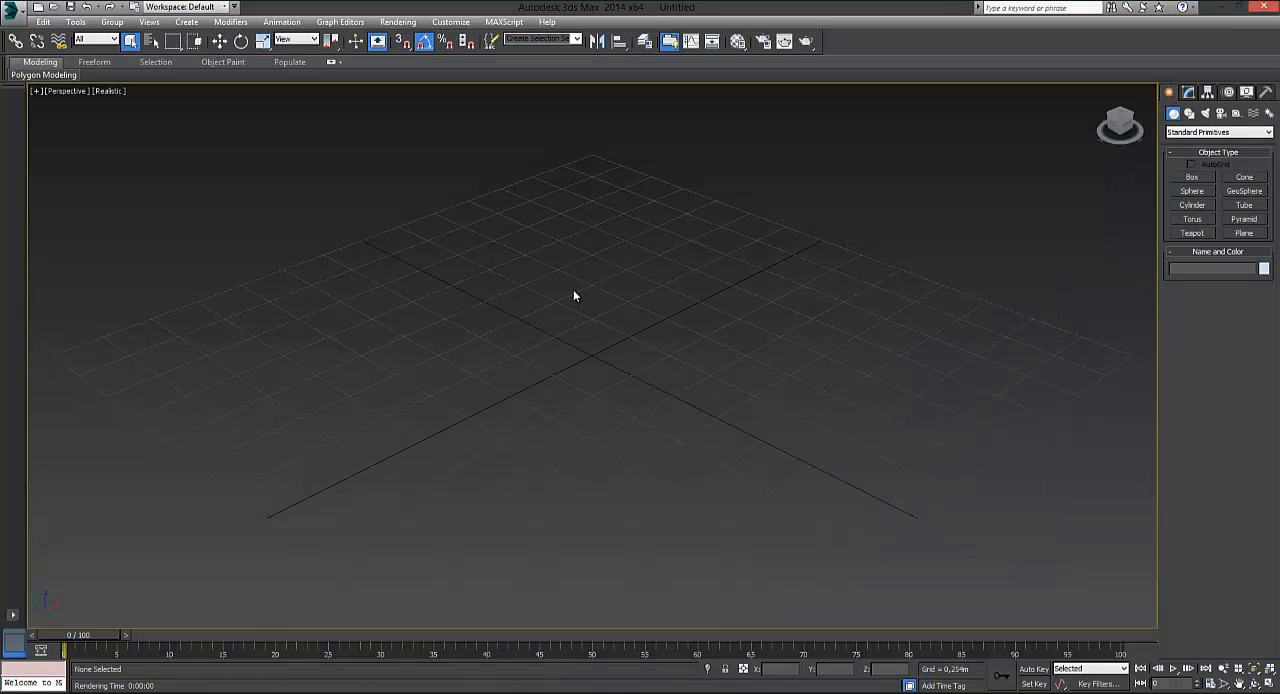